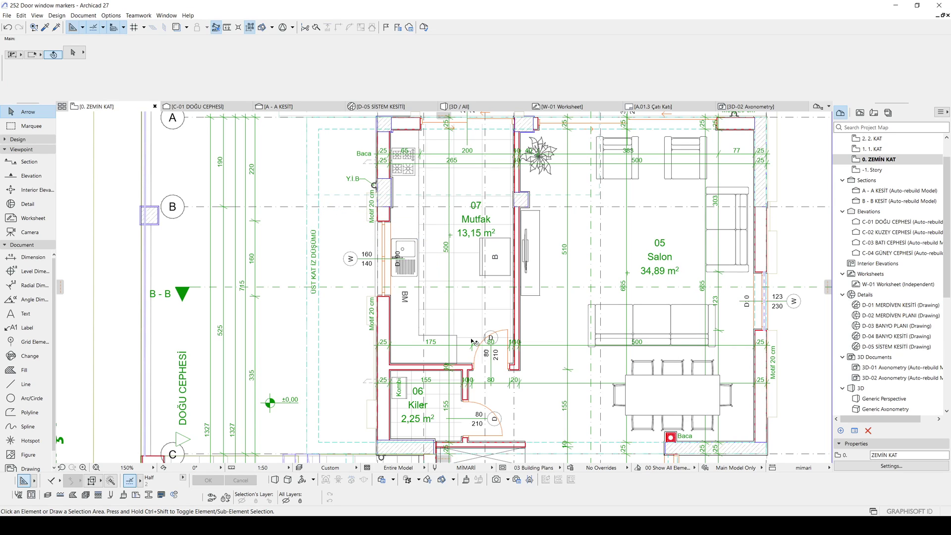
- Examine the door and window markers on the ZEMİN KAT plan around the kitchen, and view the house in 3D
scroll(452, 320, "up", 1)
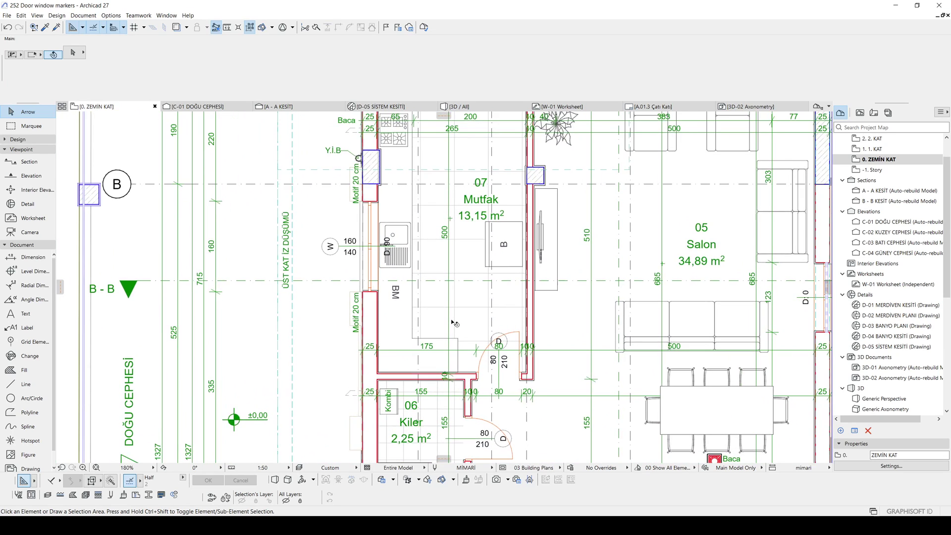
scroll(588, 304, "down", 3)
scroll(588, 304, "up", 2)
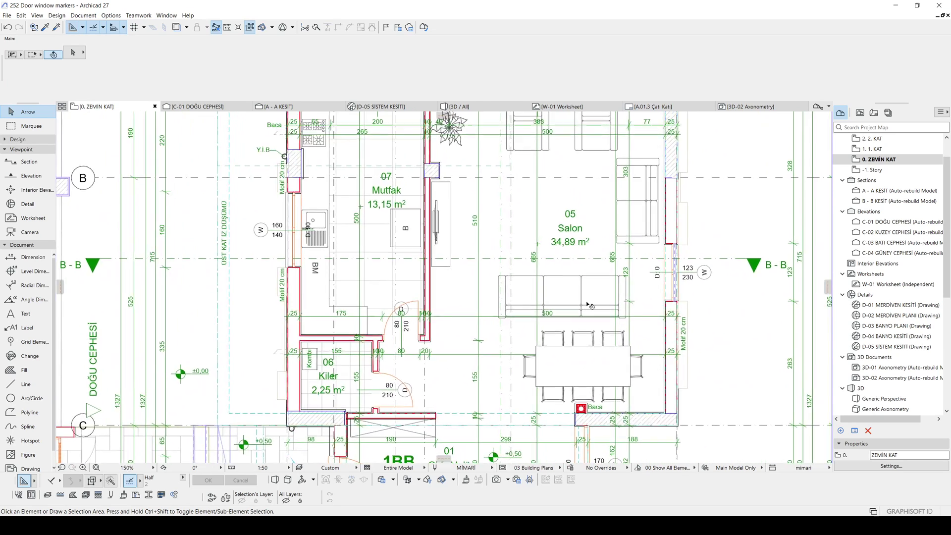
scroll(241, 243, "up", 3)
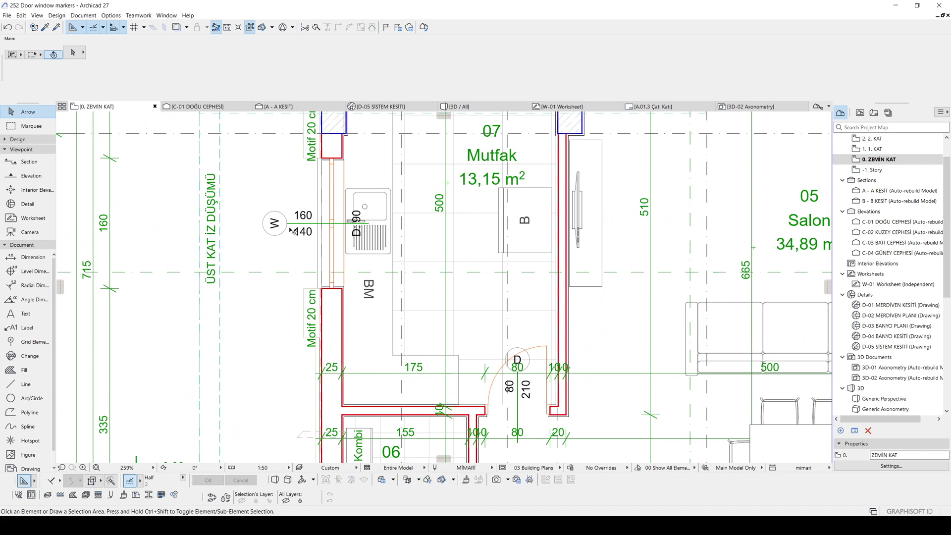
scroll(292, 231, "up", 1)
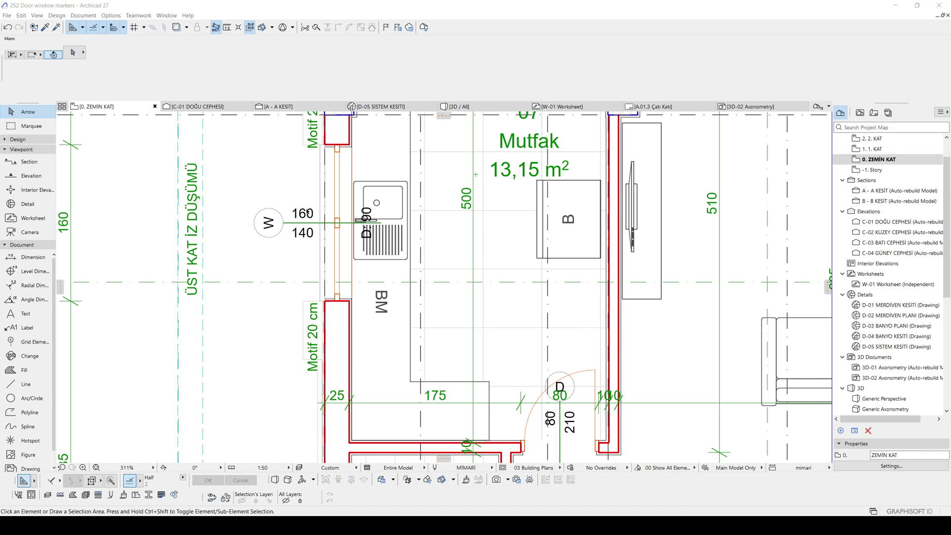
scroll(308, 213, "up", 1)
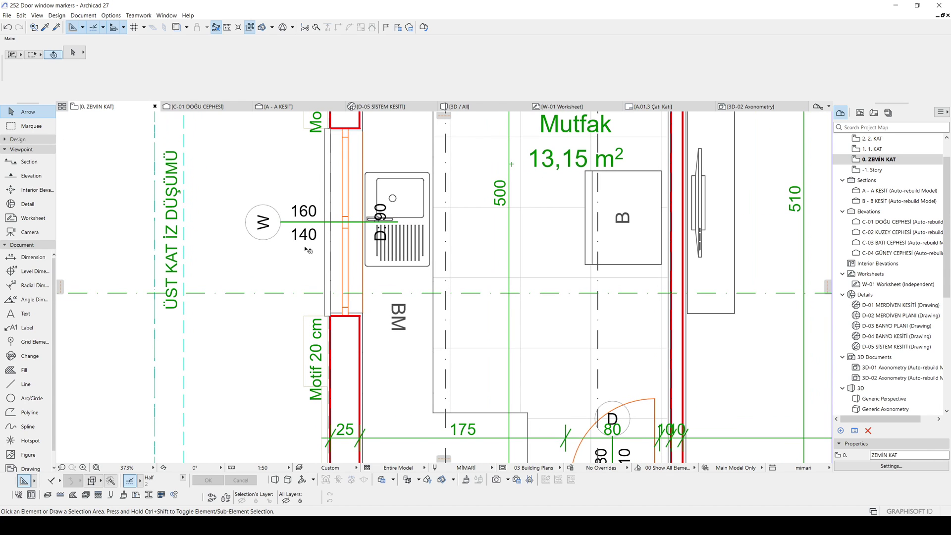
scroll(375, 220, "up", 1)
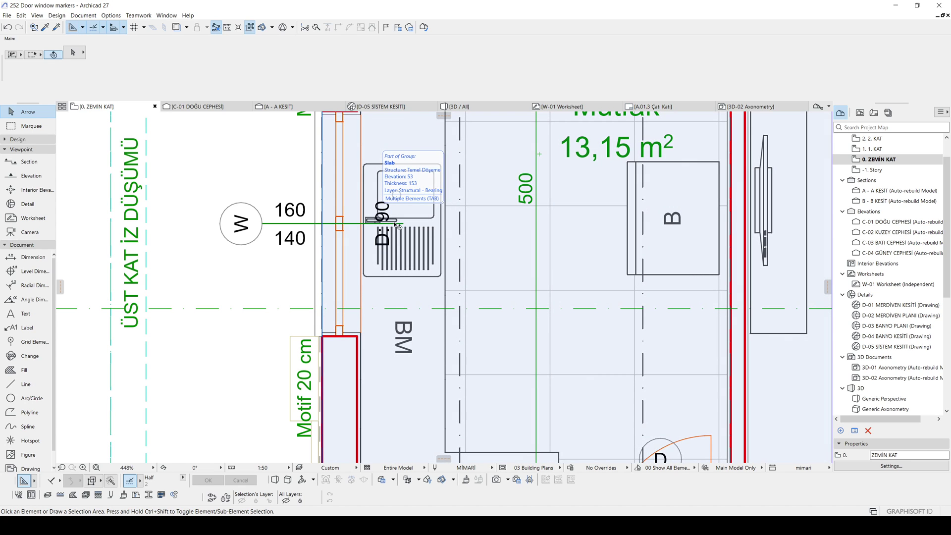
scroll(402, 228, "down", 3)
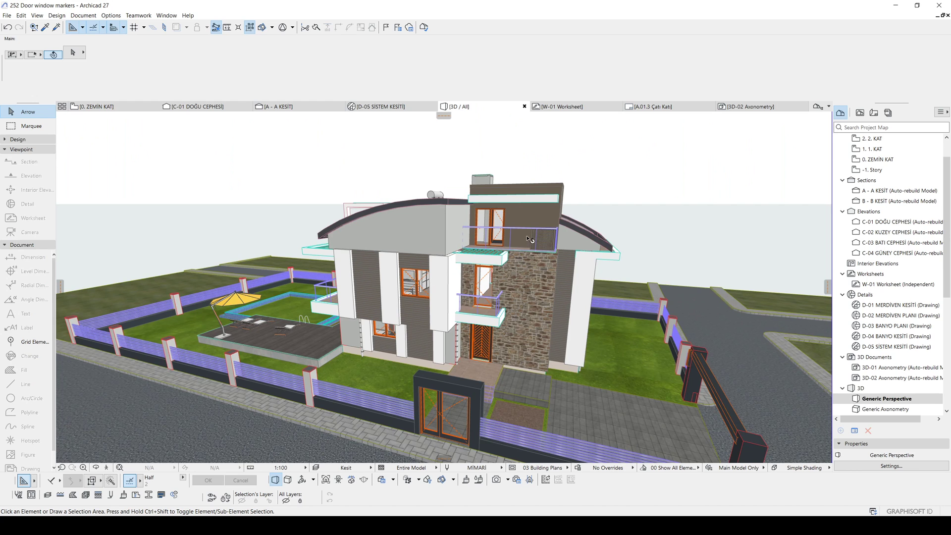
scroll(546, 274, "up", 2)
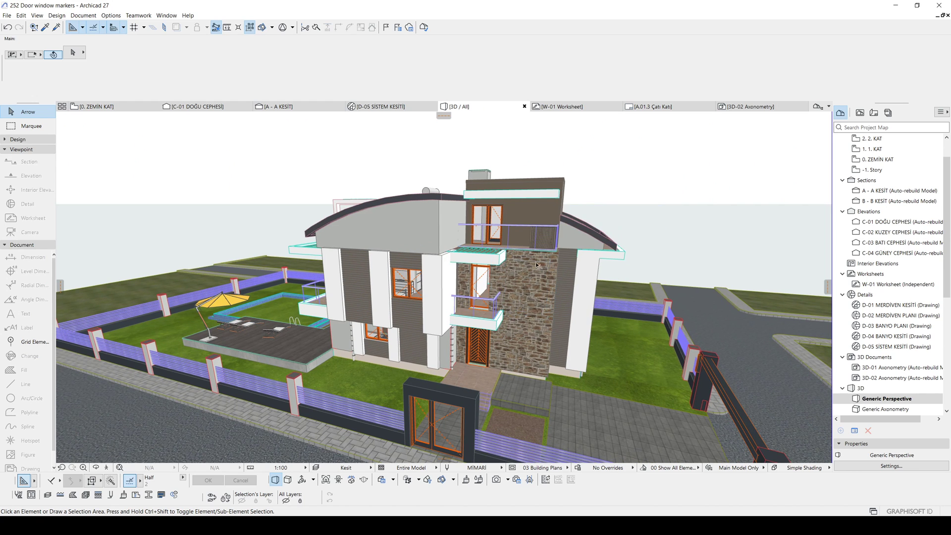
key("F2")
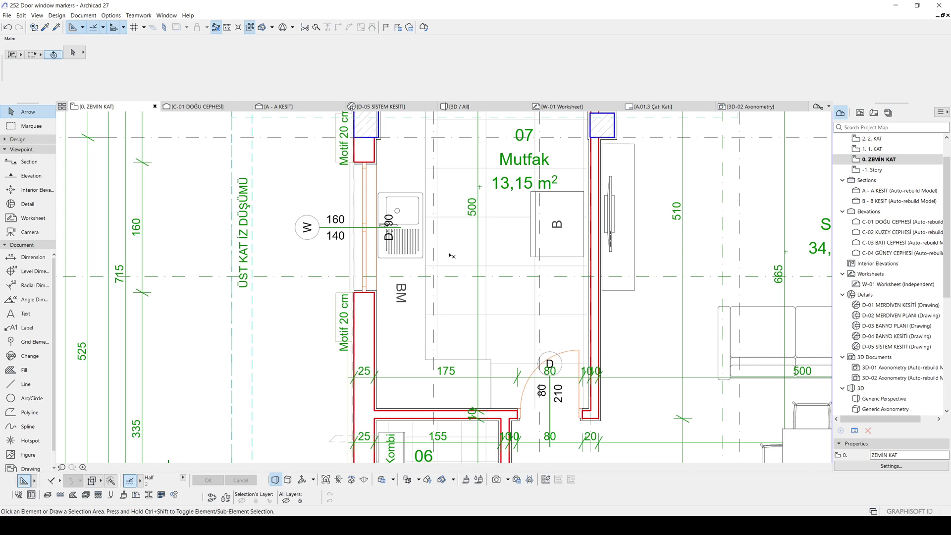
- Open the Dimension Marker settings of the 160 by 140 kitchen window beside the sink in the outer wall
scroll(445, 268, "right", 3)
scroll(582, 278, "right", 2)
scroll(582, 278, "down", 1)
scroll(582, 278, "down", 3)
scroll(614, 270, "up", 8)
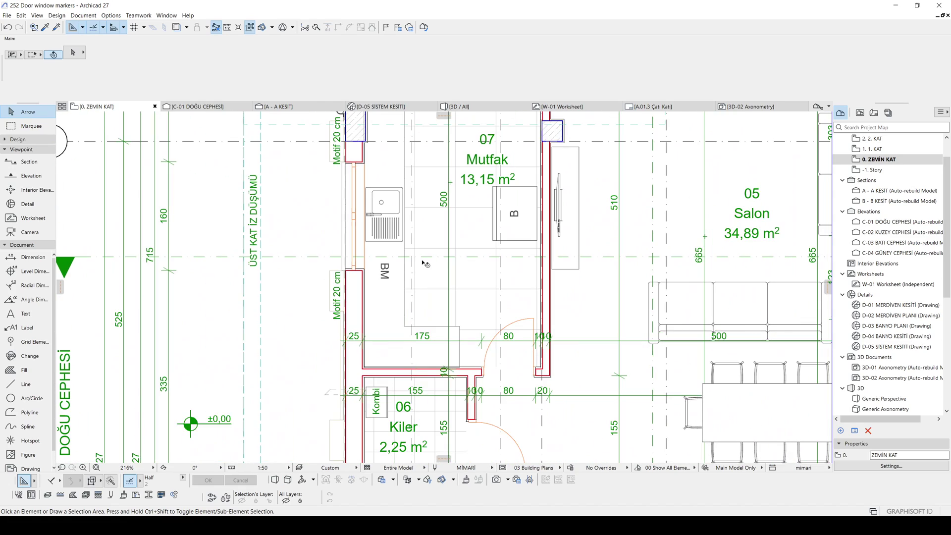
scroll(421, 263, "left", 5)
scroll(421, 262, "up", 3)
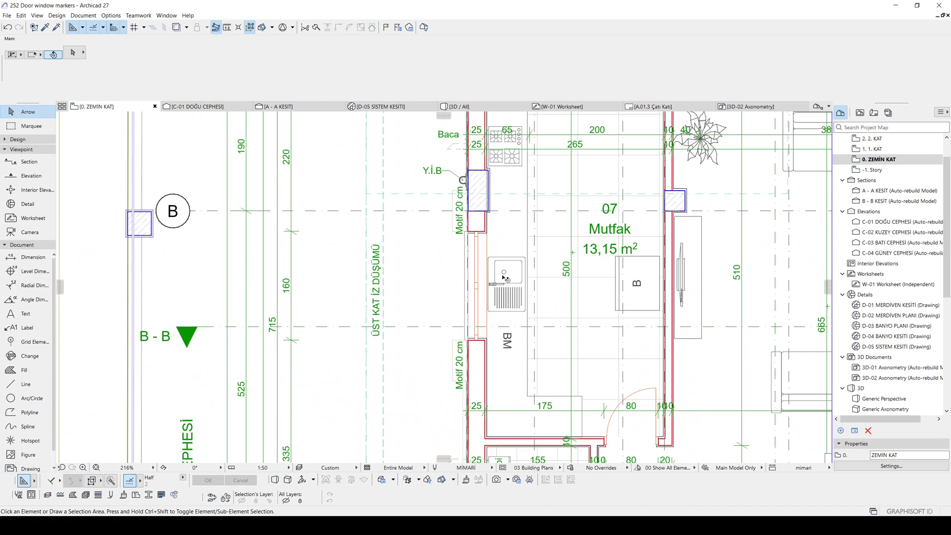
left_click(476, 243)
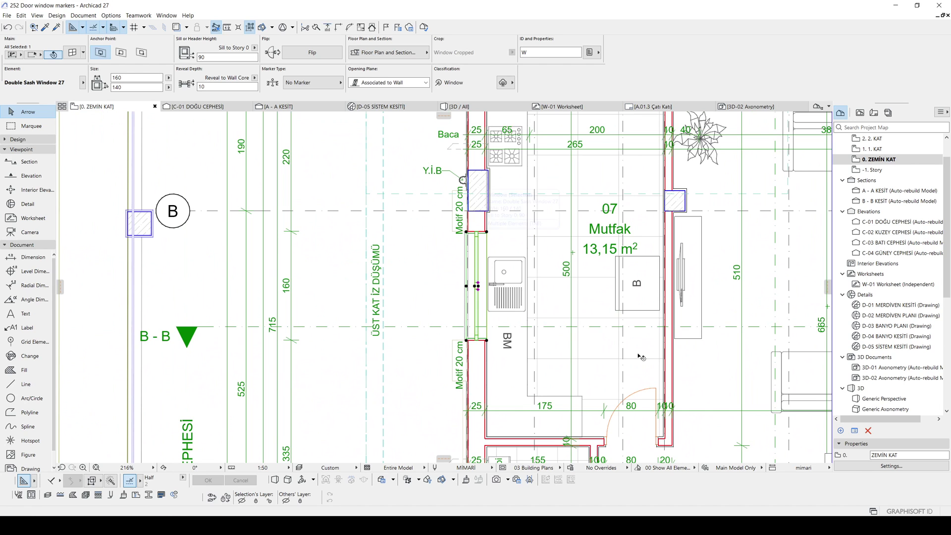
scroll(488, 253, "up", 1)
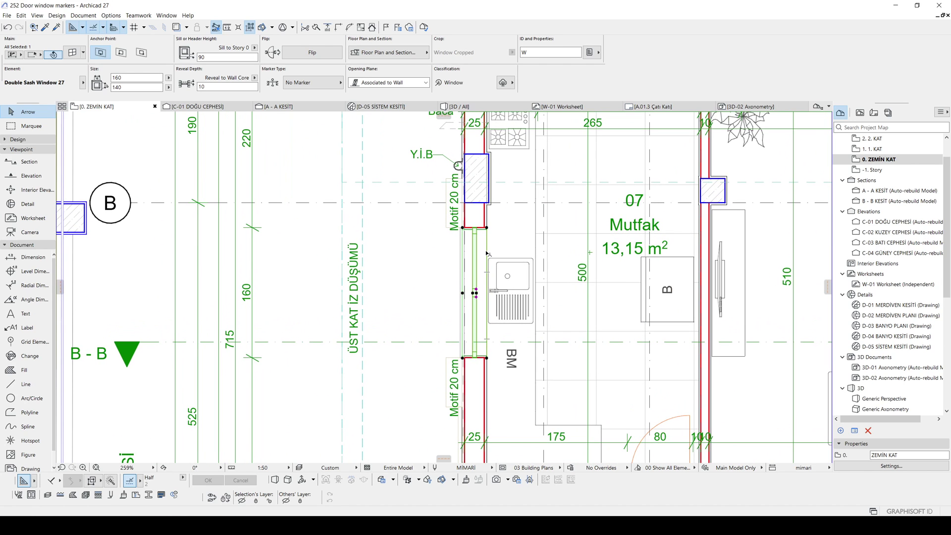
key("ctrl+t")
left_click(594, 193)
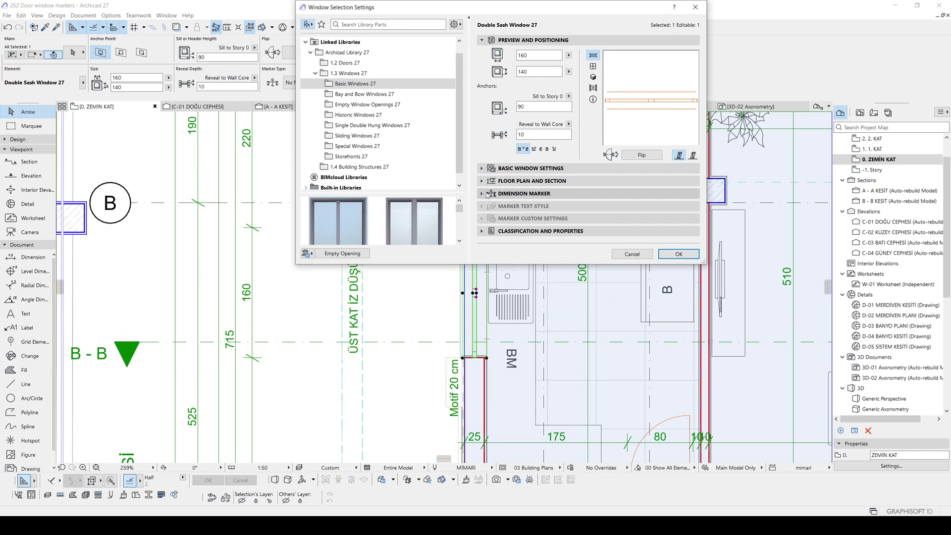
left_click_drag(704, 263, 727, 403)
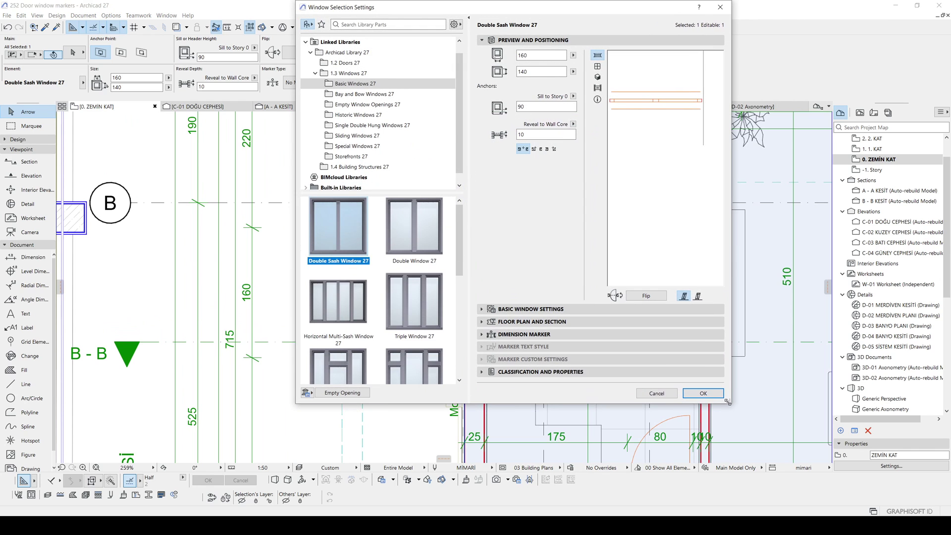
left_click(515, 339)
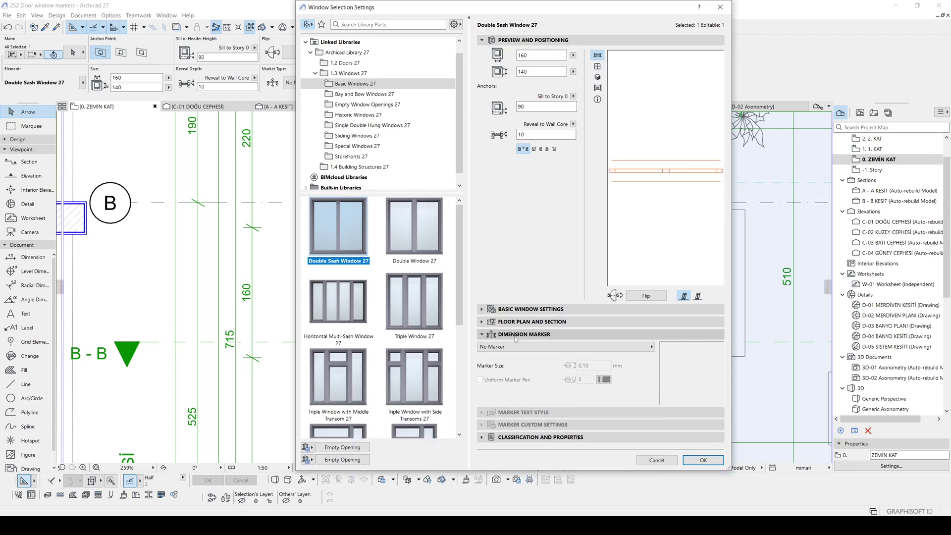
- Assign W Marker 27 as the kitchen window's dimension marker
left_click(482, 348)
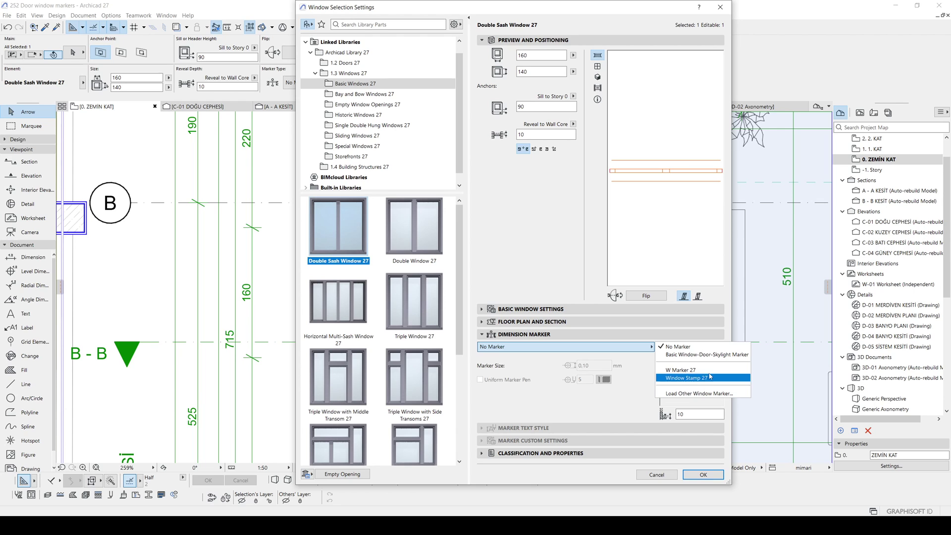
left_click(686, 354)
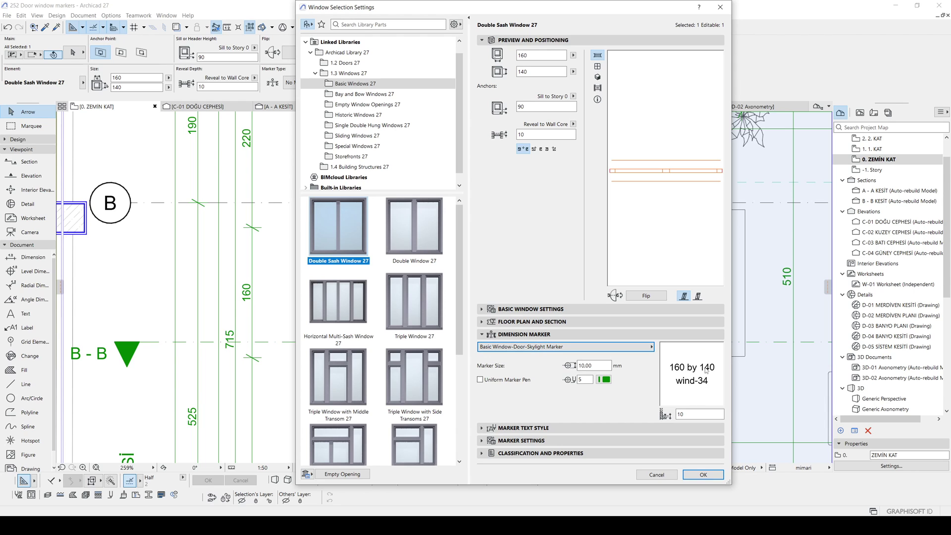
left_click(607, 348)
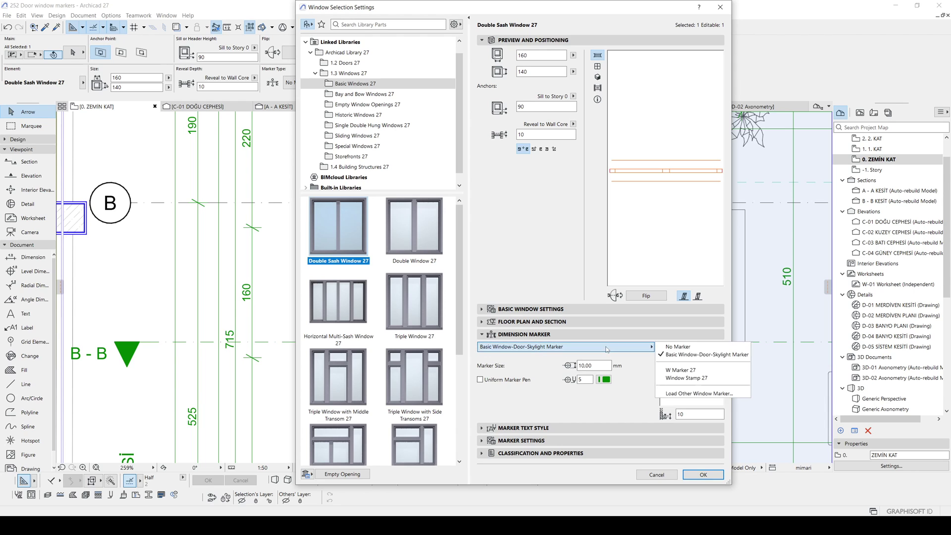
left_click(680, 371)
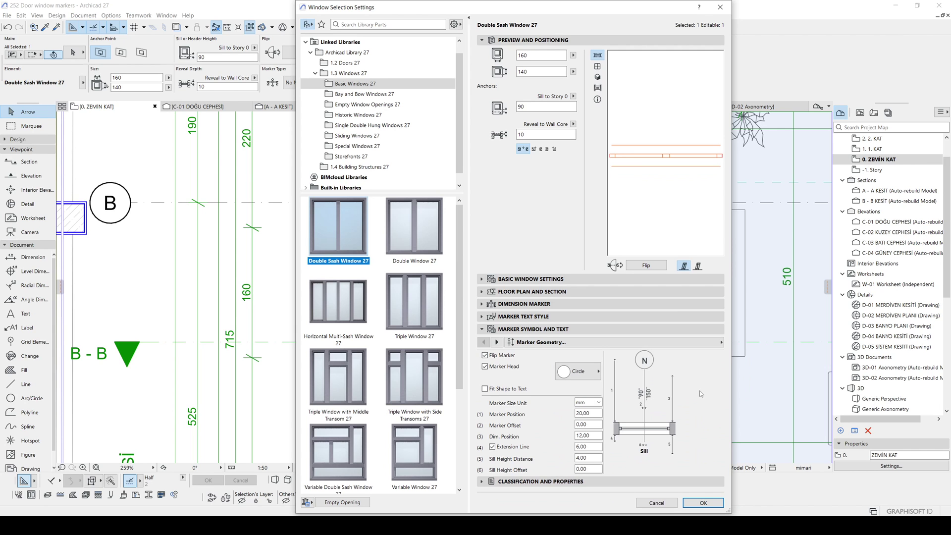
left_click(703, 502)
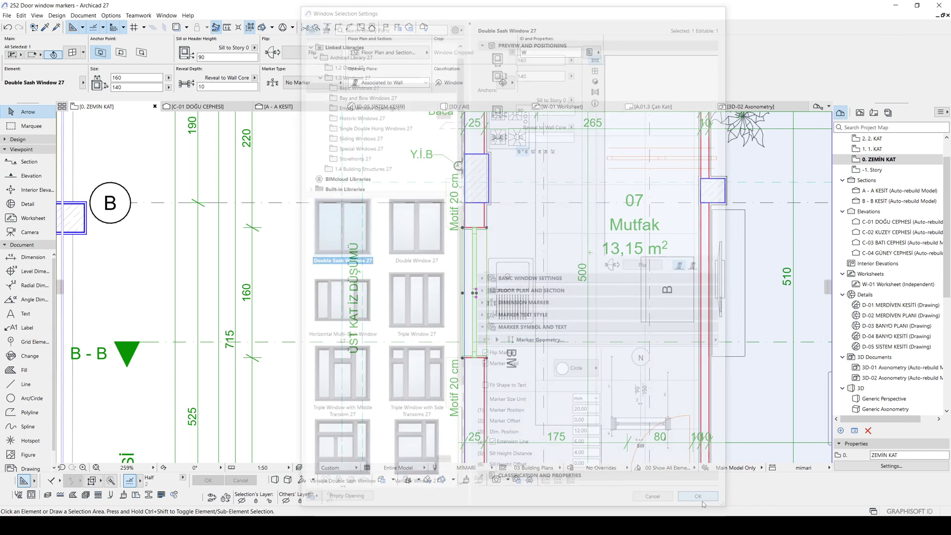
- Inspect the kitchen window's marker on the plan and review its Marker Geometry settings
scroll(456, 307, "down", 5)
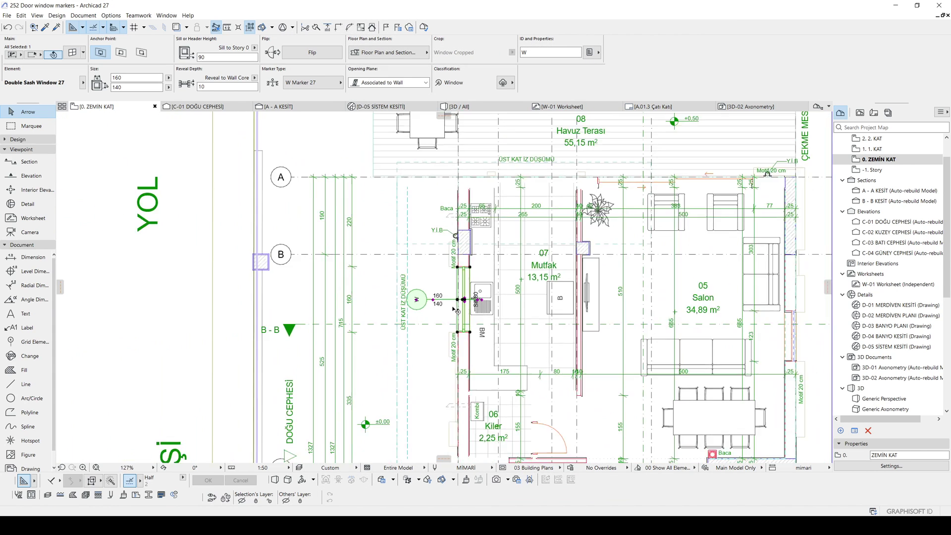
scroll(495, 275, "up", 5)
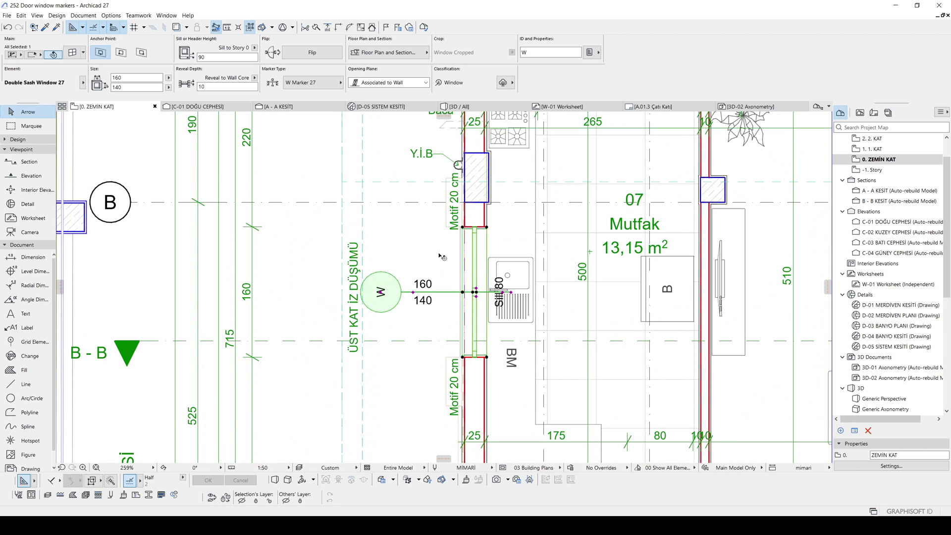
scroll(443, 268, "up", 1)
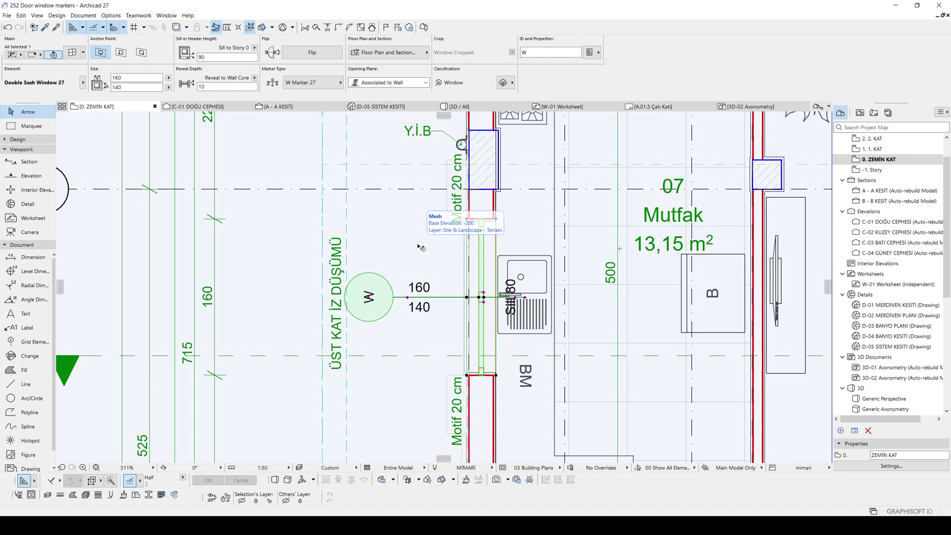
key("ctrl+t")
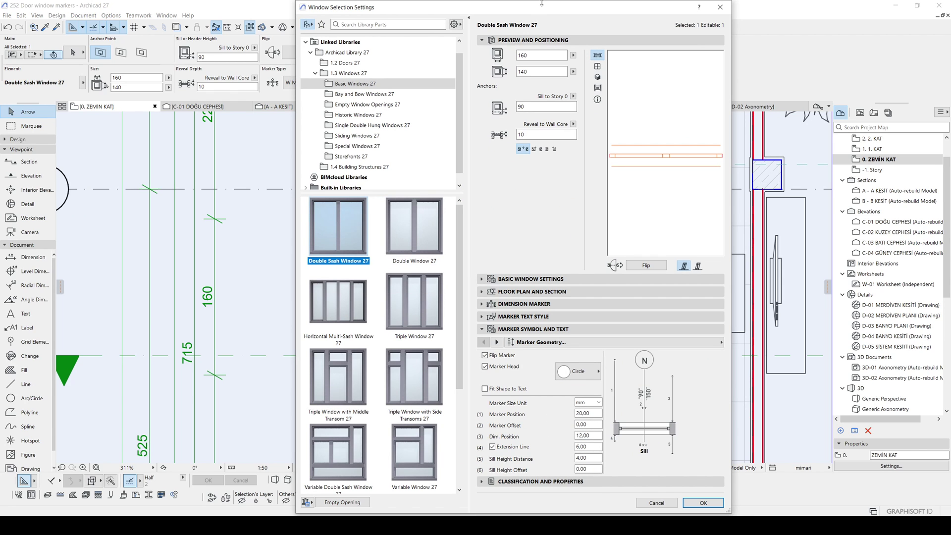
left_click_drag(541, 4, 545, 15)
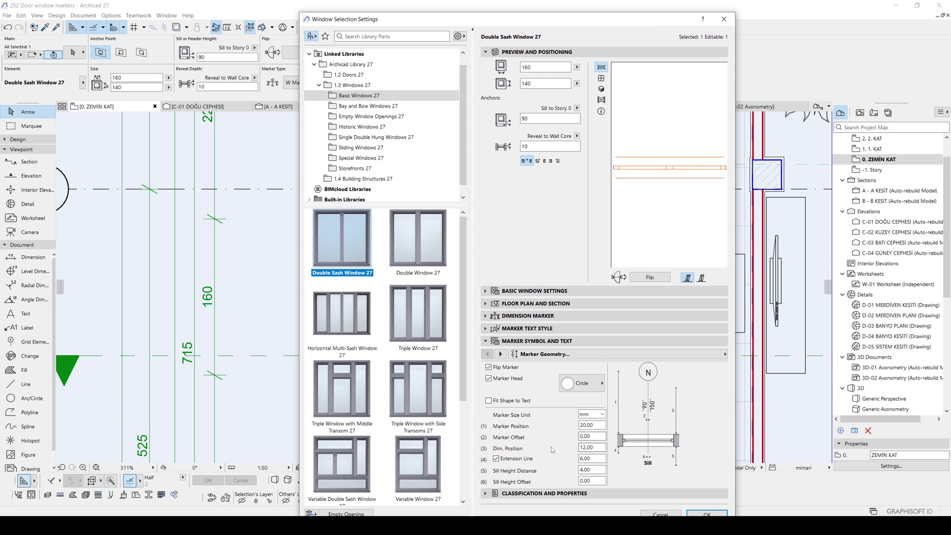
left_click_drag(649, 22, 627, 11)
left_click(685, 504)
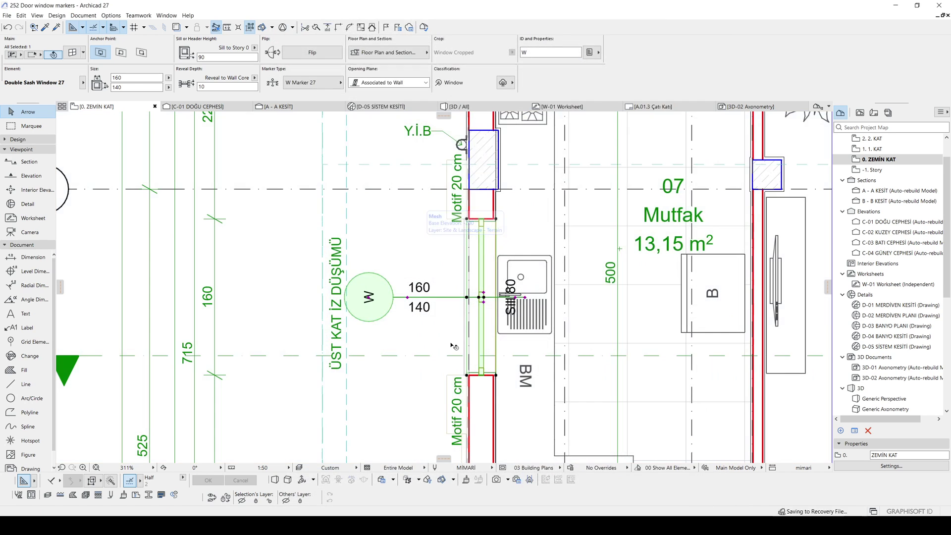
- Move the marker's width and height text closer to the kitchen window, to a dimension position of about 7.6 mm
scroll(407, 299, "up", 2)
left_click(407, 298)
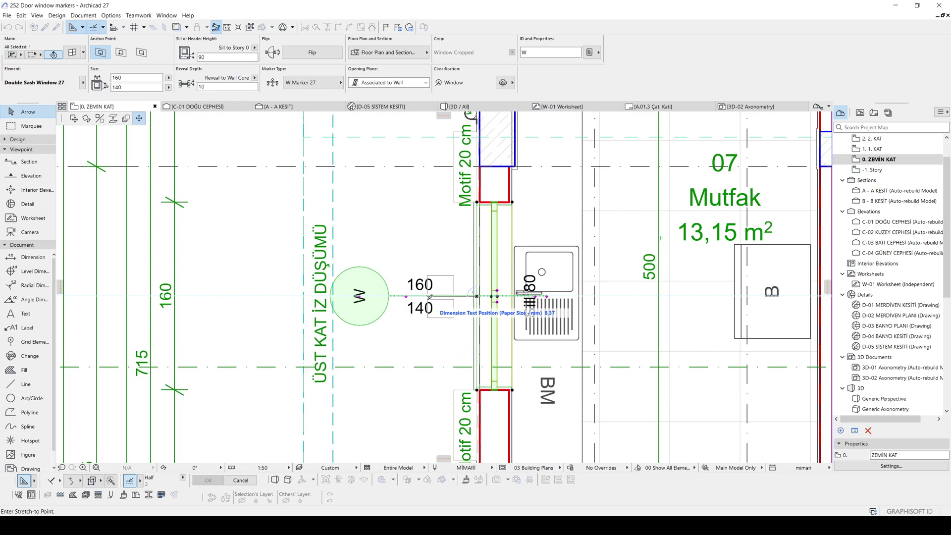
left_click(433, 296)
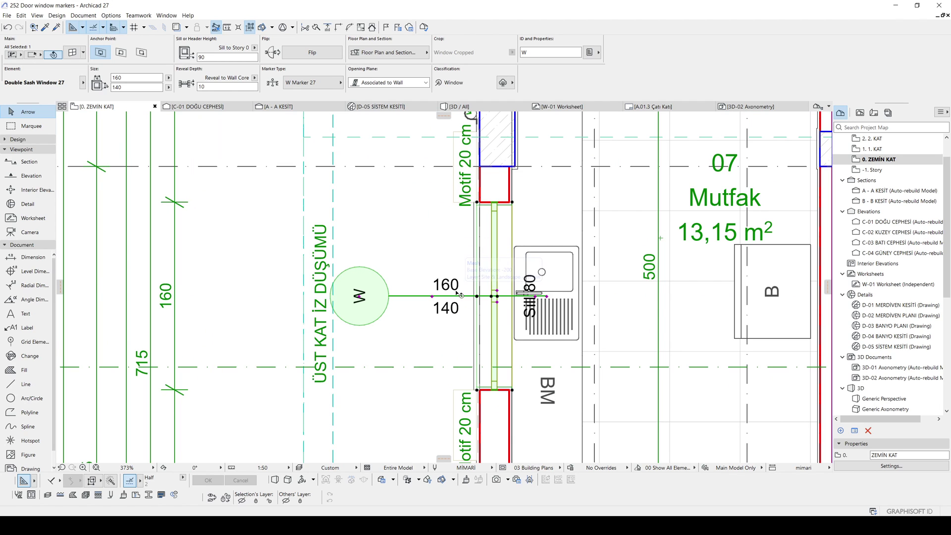
- Move the circular W marker head closer to the kitchen window, to a marker position of about 14.5 mm
middle_click_drag(364, 299, 380, 332)
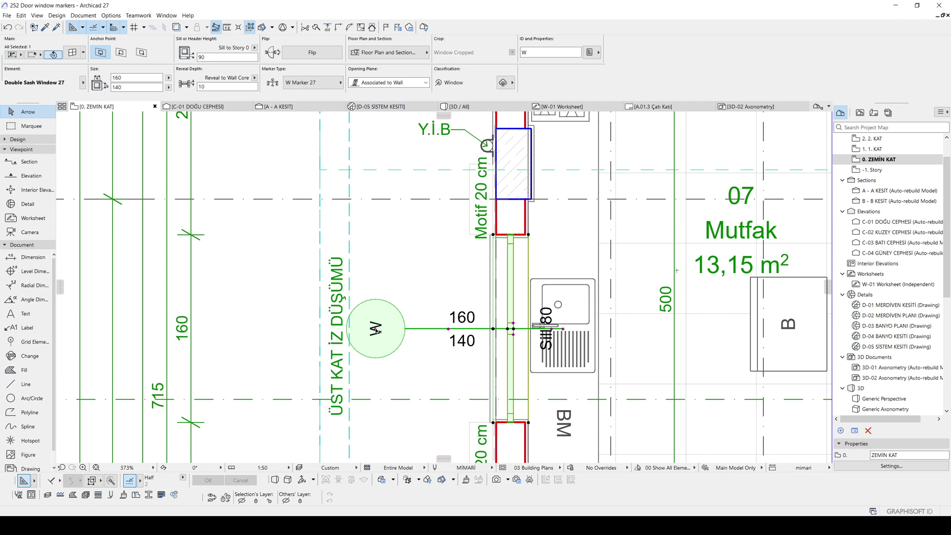
left_click(377, 330)
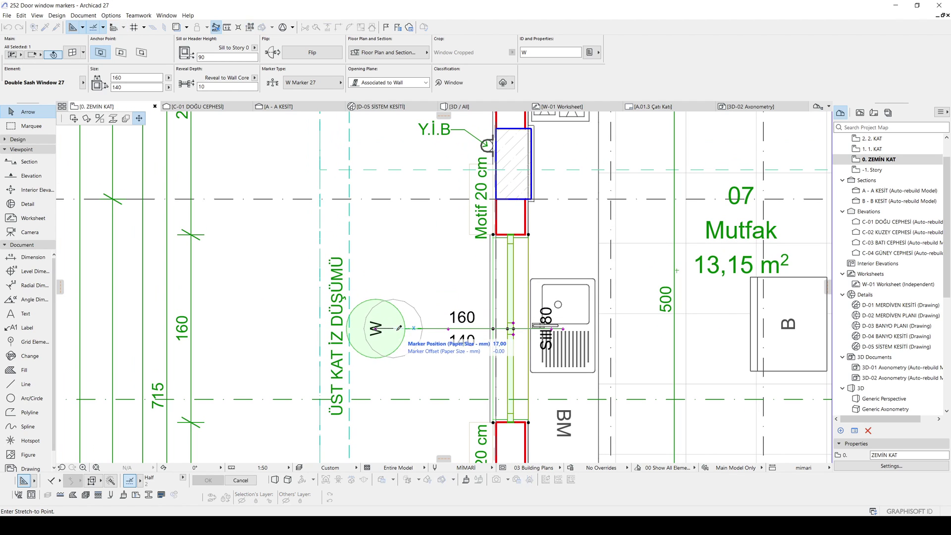
left_click(410, 328)
scroll(410, 328, "up", 3)
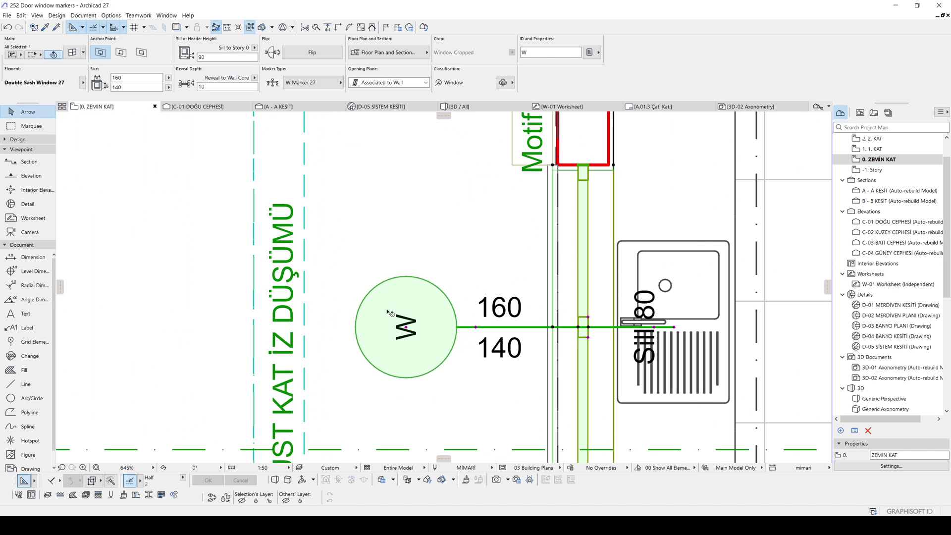
scroll(390, 313, "down", 3)
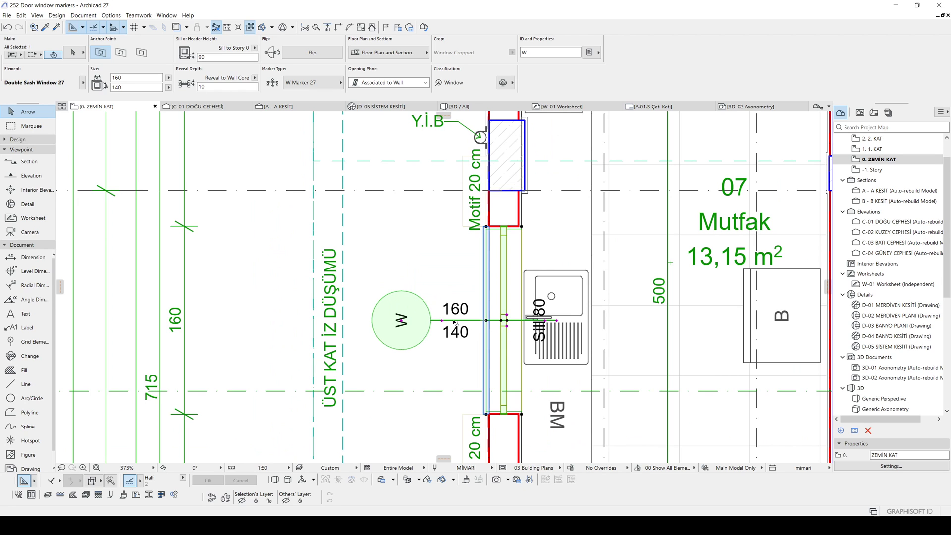
- Review the content, rating, text and 2D Representation settings of the kitchen window's marker
double_click(438, 316)
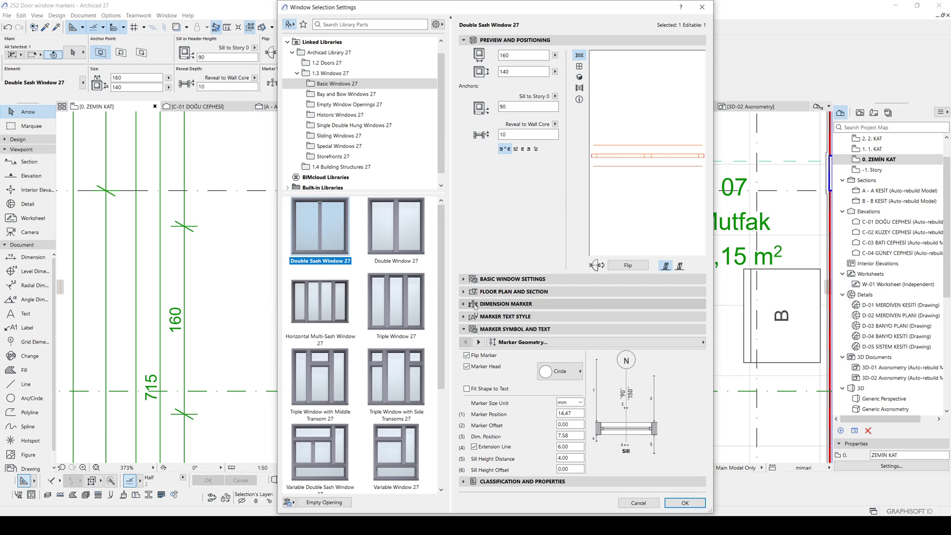
left_click(502, 343)
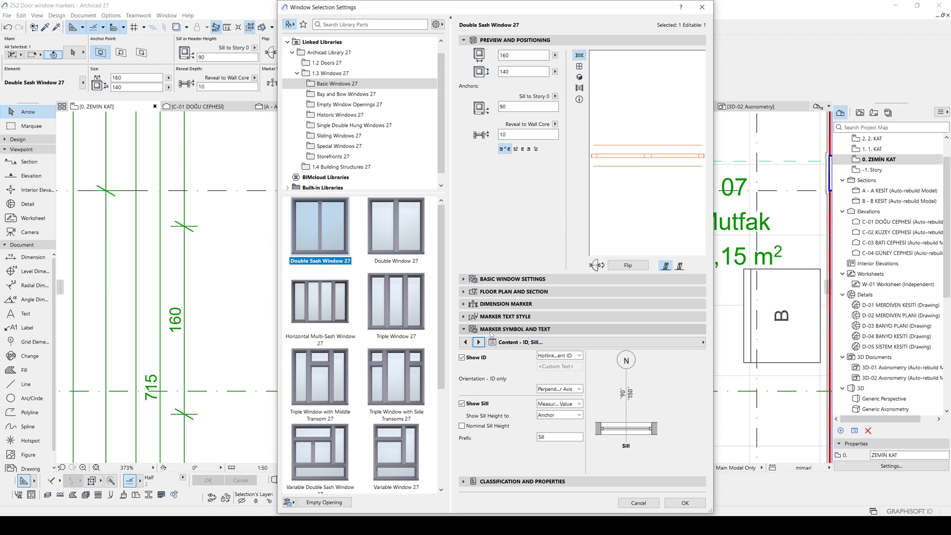
left_click(480, 342)
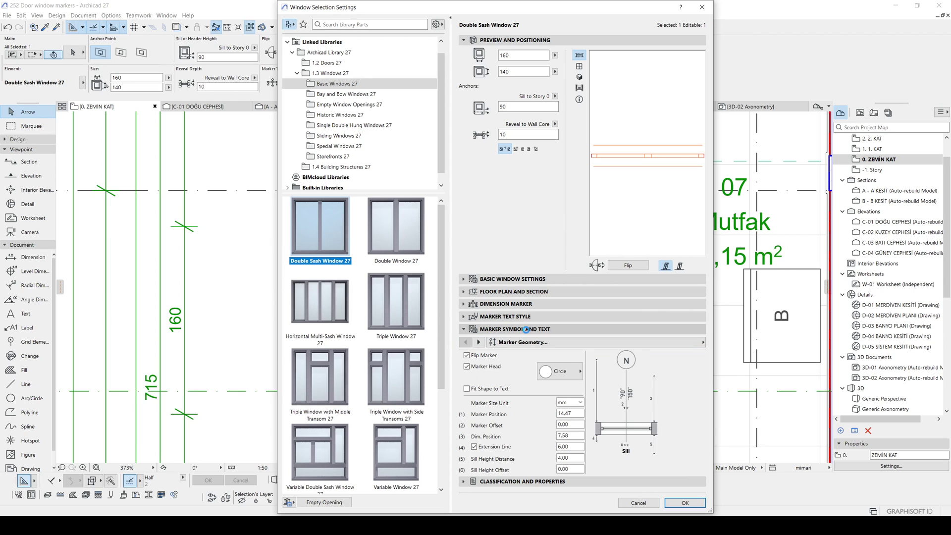
left_click(478, 342)
left_click(478, 342)
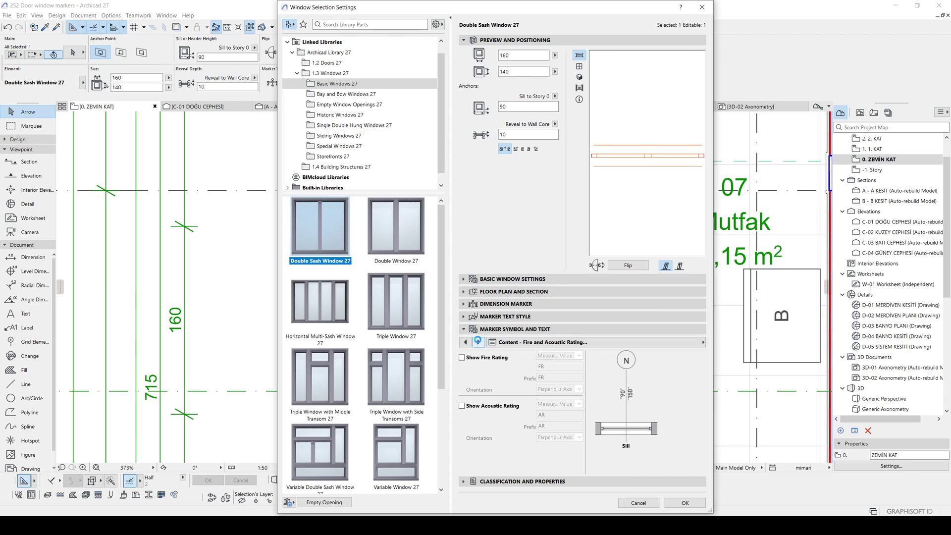
left_click(478, 342)
left_click(478, 342)
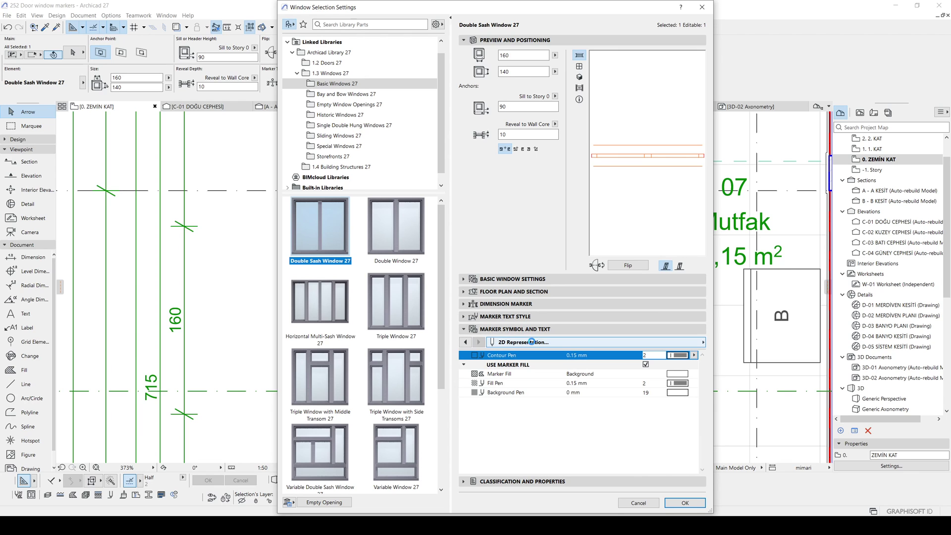
left_click(567, 344)
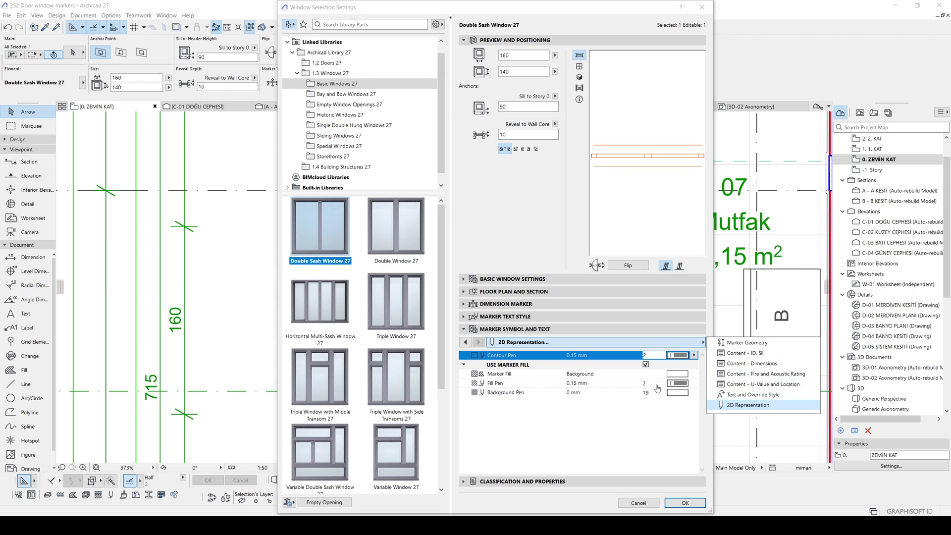
left_click(640, 426)
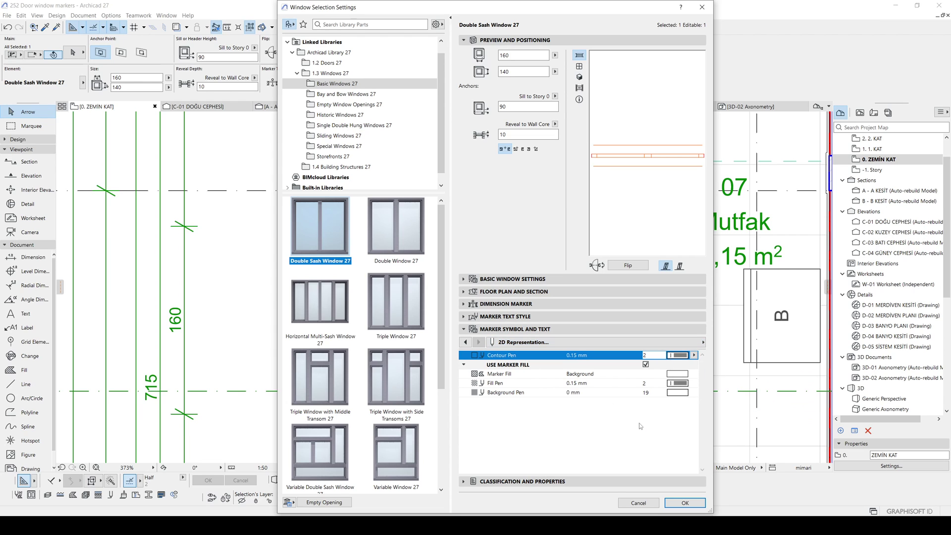
- Turn off the marker fill in the 2D Representation settings of the kitchen window's marker
left_click(646, 365)
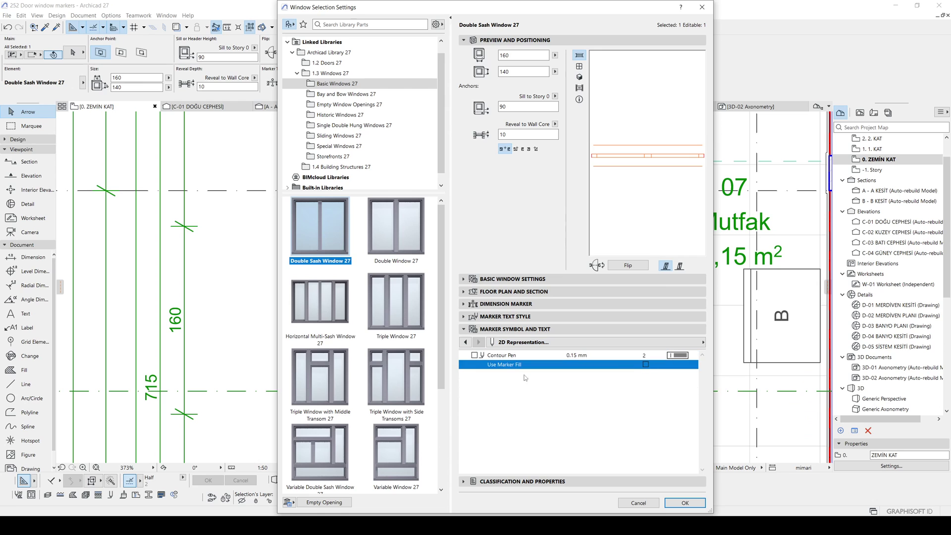
left_click(686, 503)
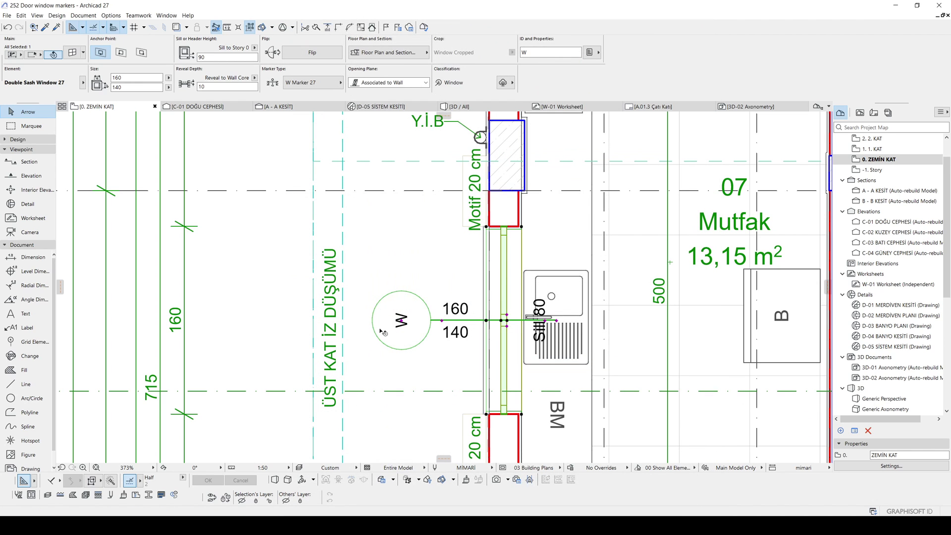
key("Escape")
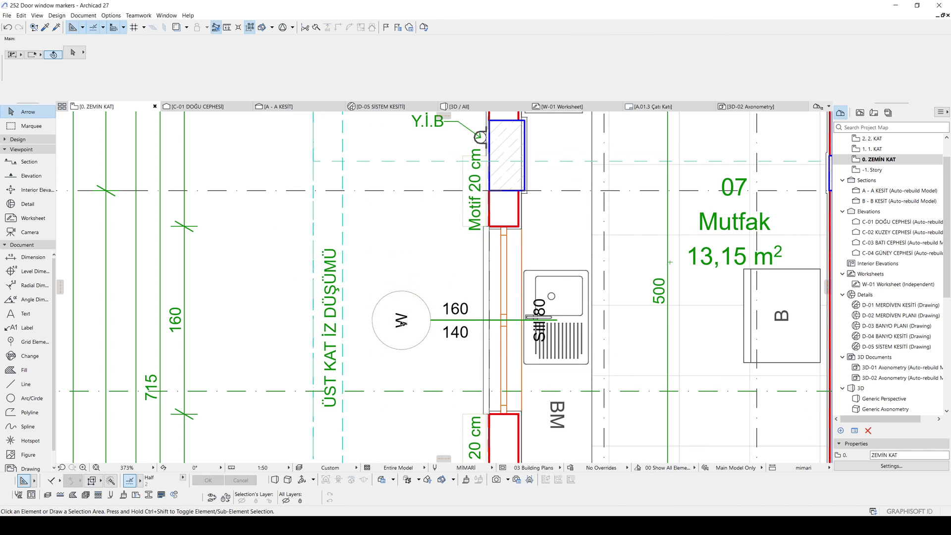
- Examine the marker head shapes available in the kitchen window's Marker Geometry settings
left_click(402, 323)
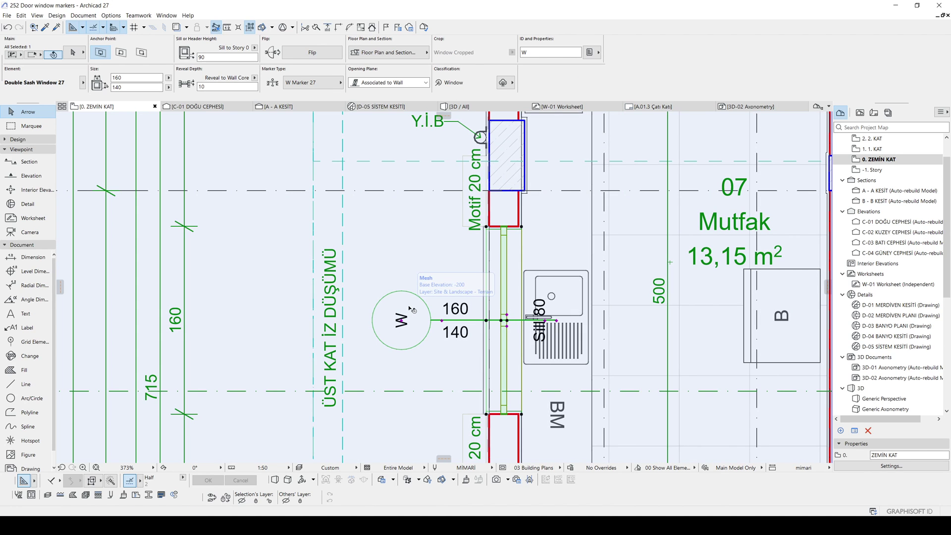
double_click(410, 309)
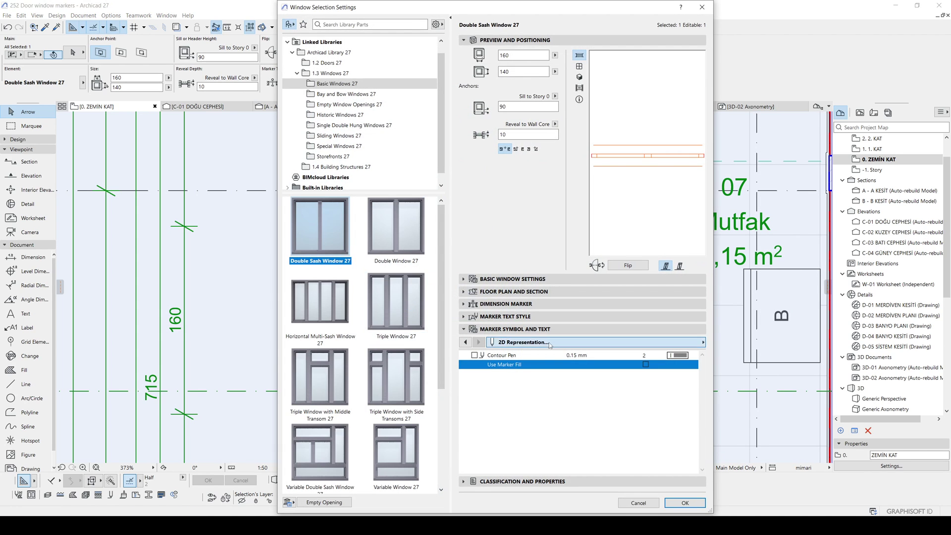
left_click(703, 342)
left_click(747, 342)
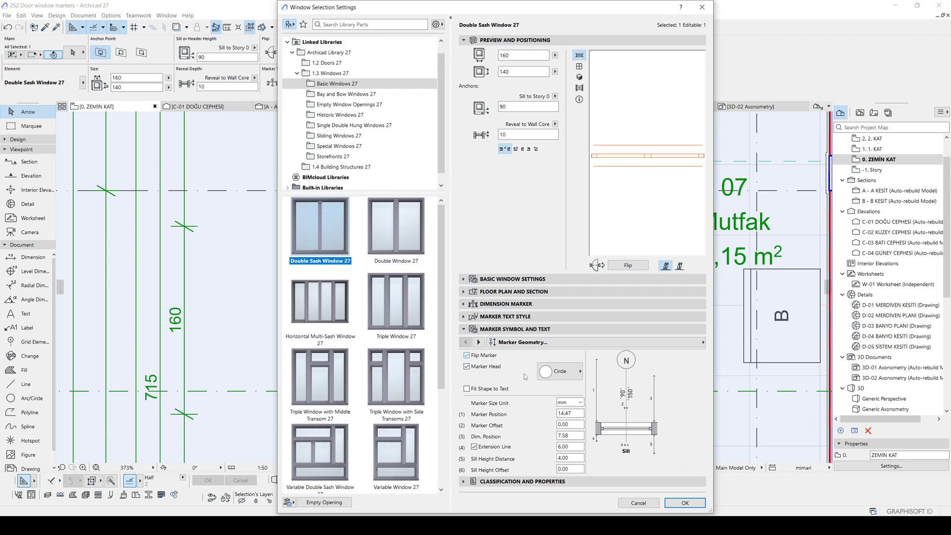
left_click(567, 371)
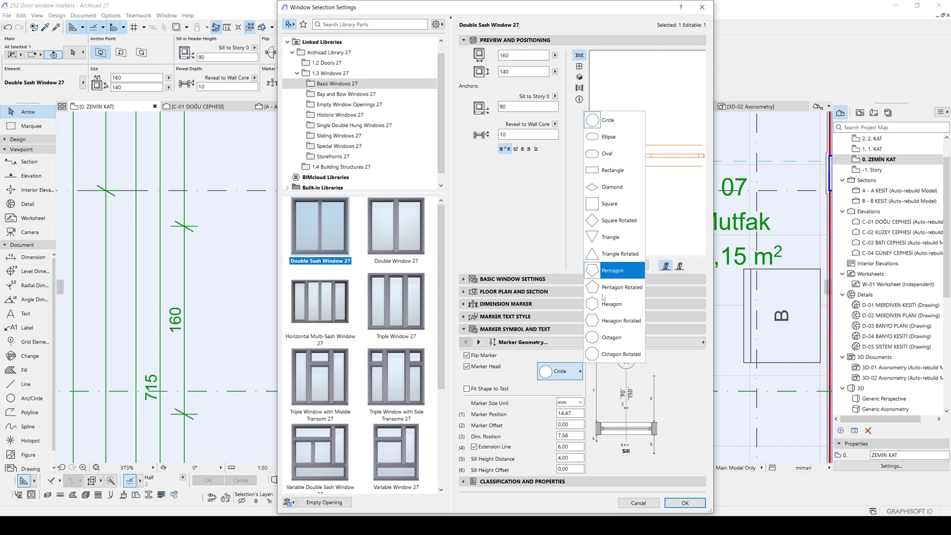
left_click(563, 377)
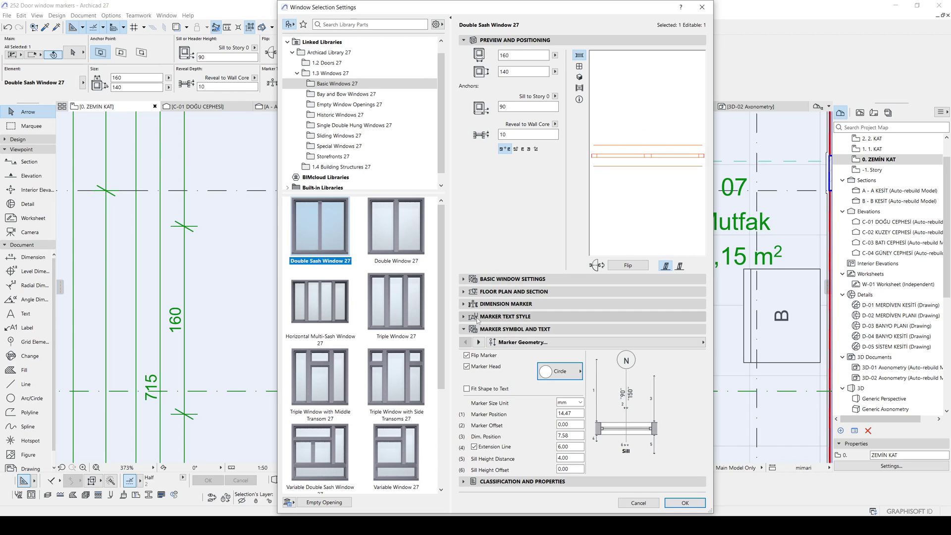
- Set the kitchen window's dimension marker size to 5 mm
left_click(483, 304)
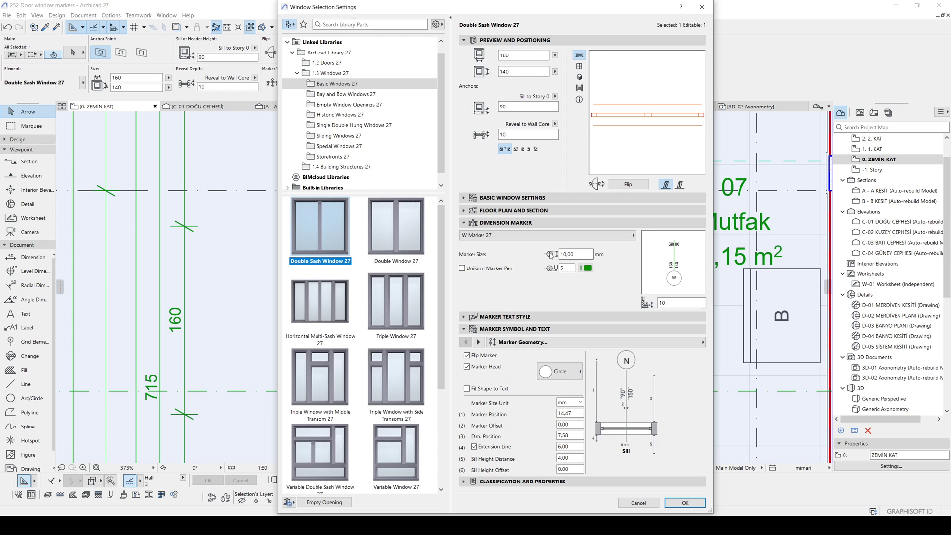
left_click(563, 254)
type("5.00")
left_click(685, 503)
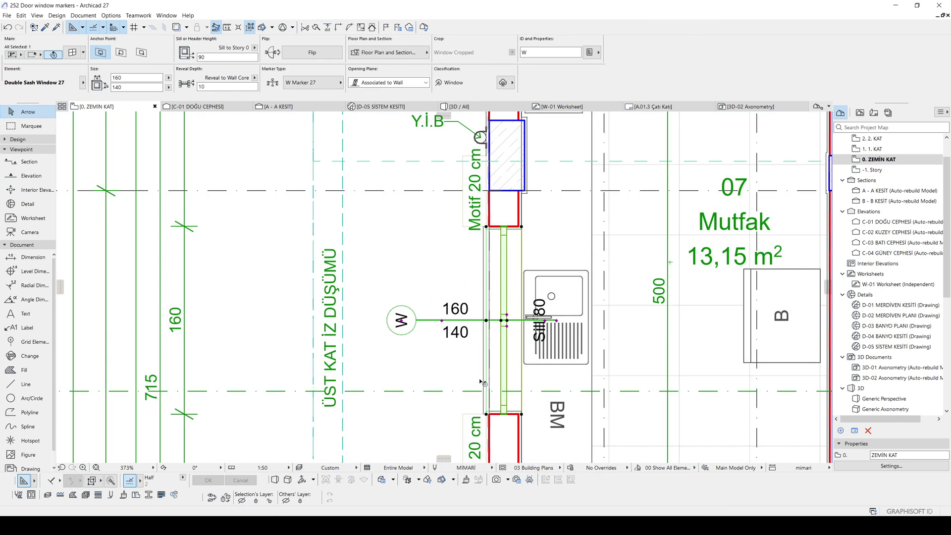
- Compare the kitchen window's sill height setting with the sill text shown by its marker on the plan
key("ctrl+t")
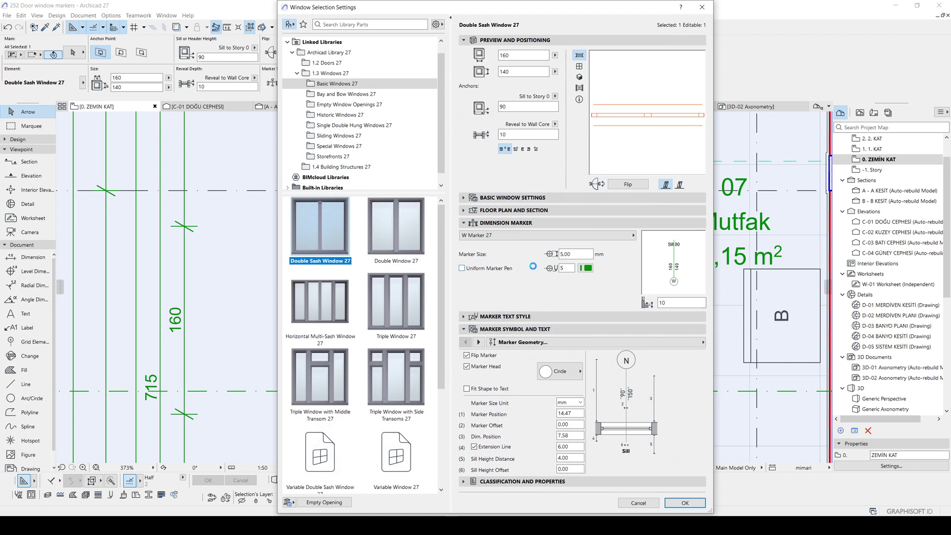
left_click_drag(571, 6, 591, 20)
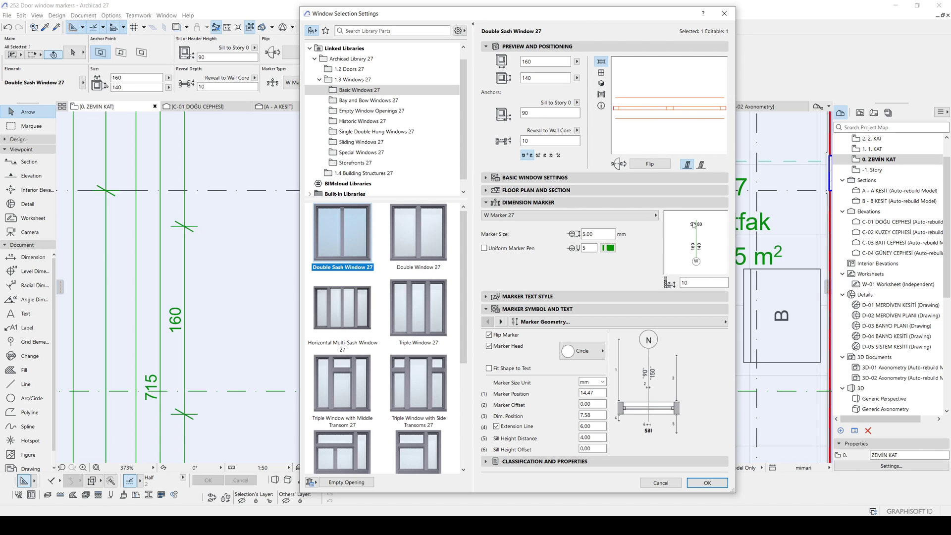
mouse_move(585, 15)
left_mouse_down()
mouse_move(613, 25)
mouse_move(704, 22)
mouse_move(601, 20)
left_mouse_up()
double_click(543, 115)
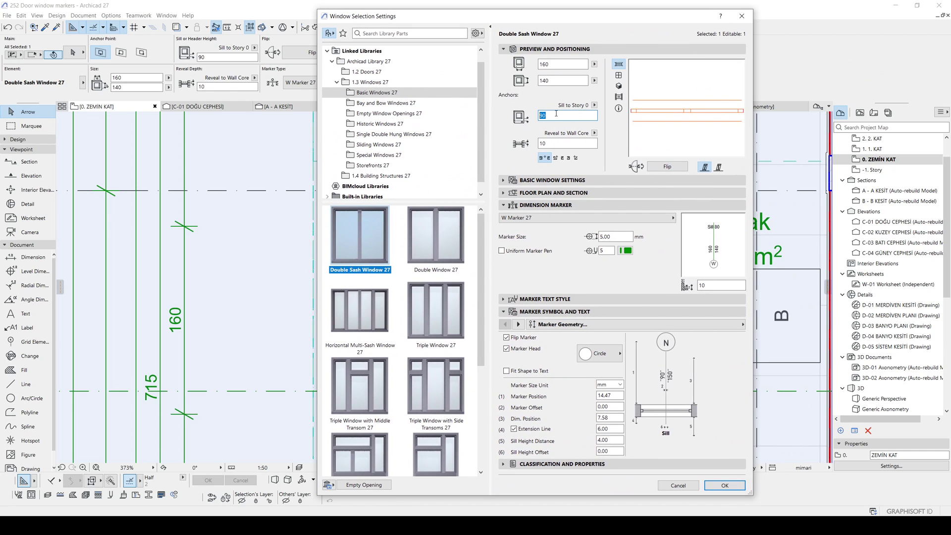
mouse_move(570, 22)
left_mouse_down()
mouse_move(504, 25)
mouse_move(589, 24)
left_mouse_up()
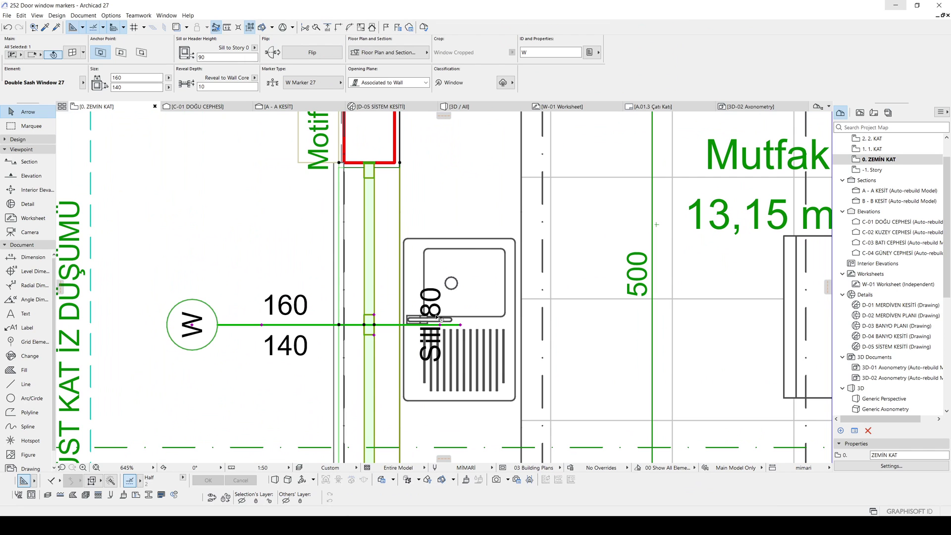
scroll(461, 327, "down", 1)
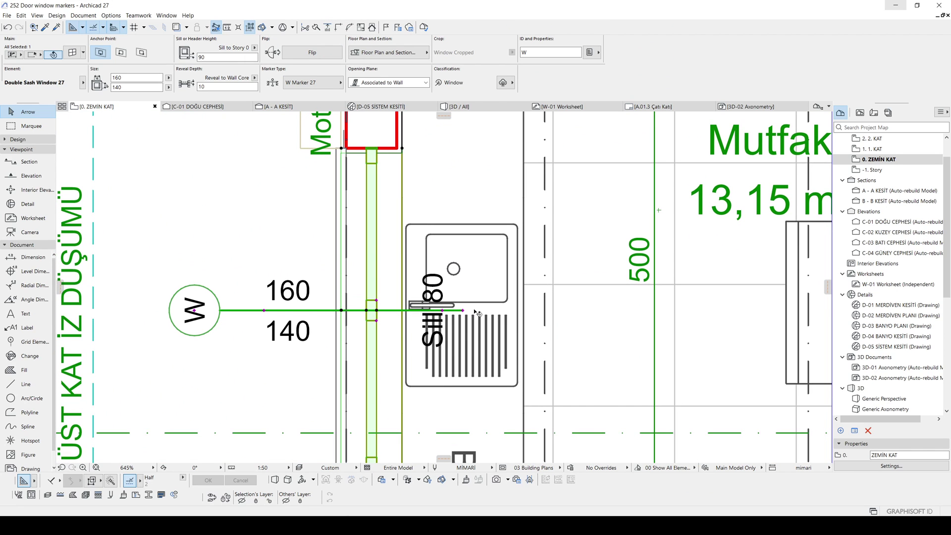
scroll(443, 308, "down", 2)
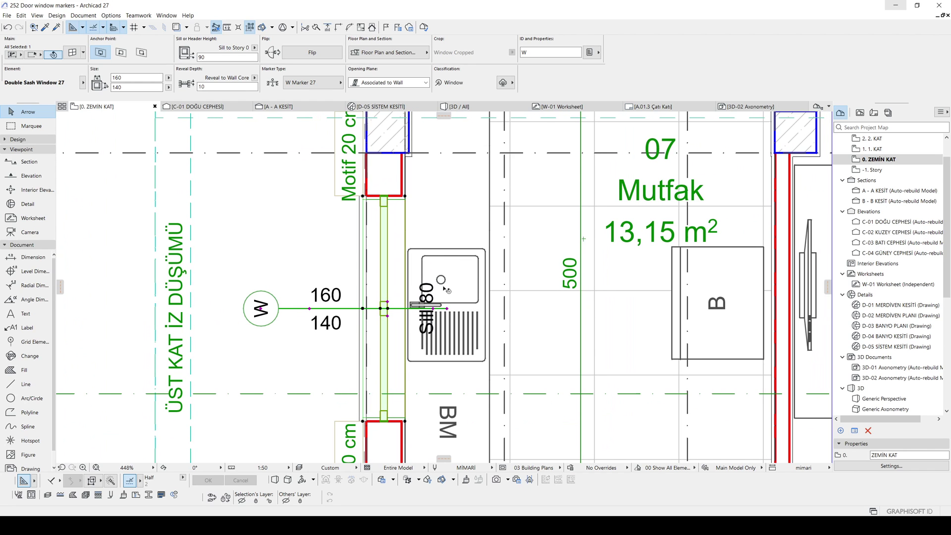
- Set the subfloor thickness in the kitchen window's dimension marker settings to 0
key("ctrl+t")
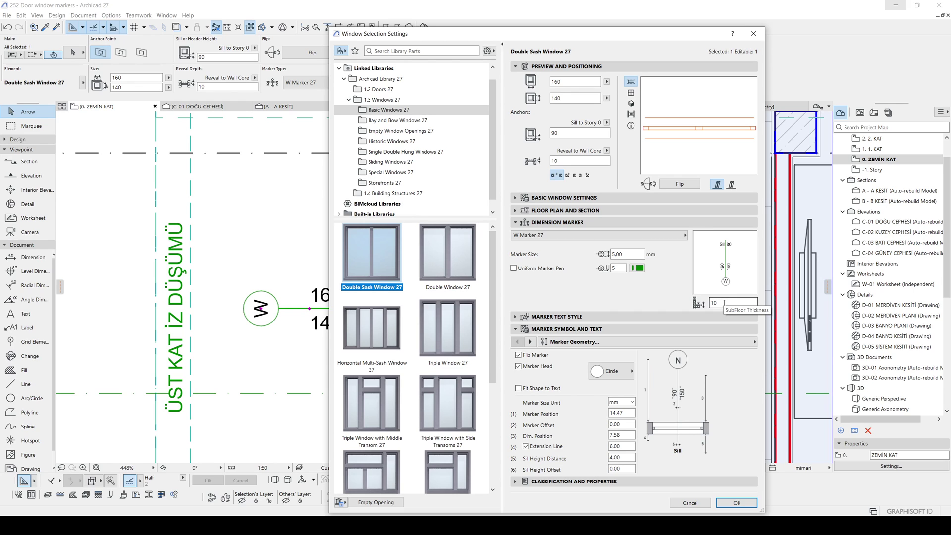
double_click(723, 302)
type("0")
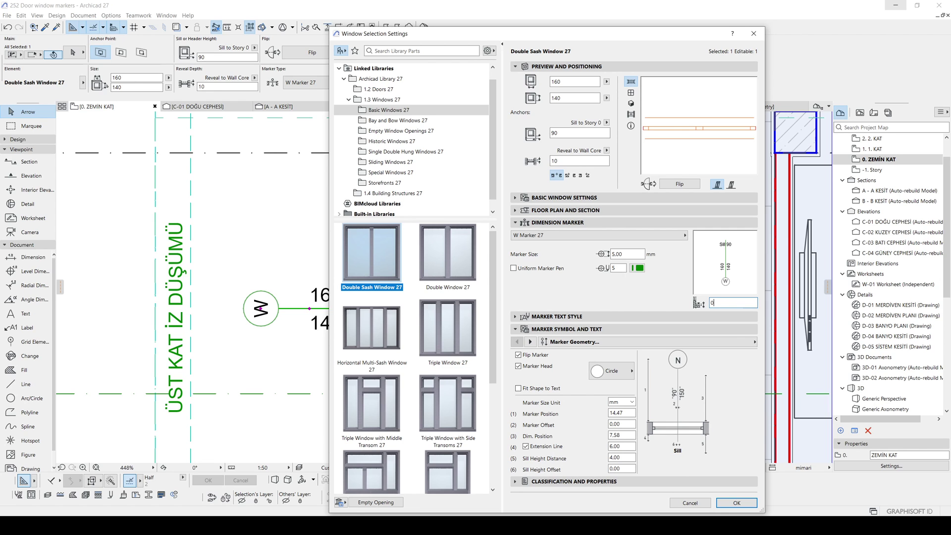
left_click(729, 504)
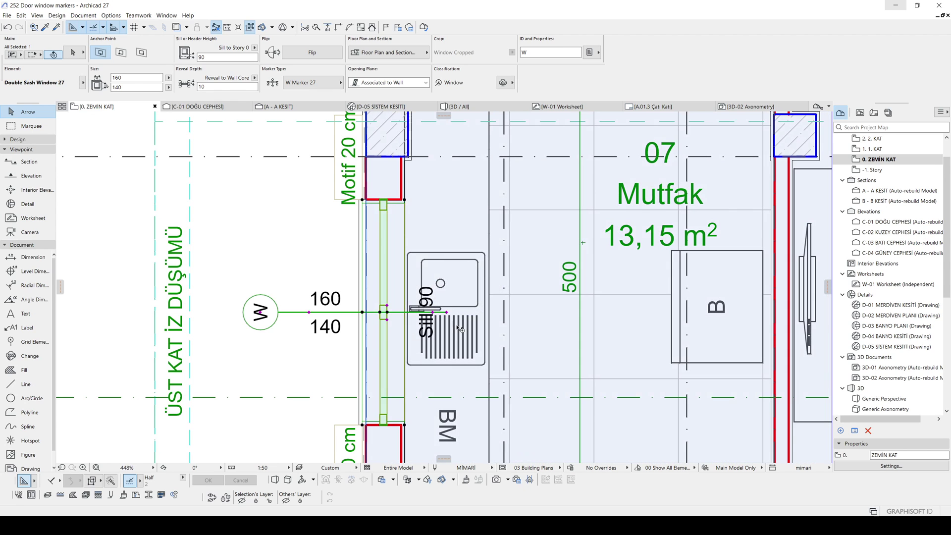
- Change the sill prefix of the kitchen window's marker to S and check the marker on the plan
key("ctrl+t")
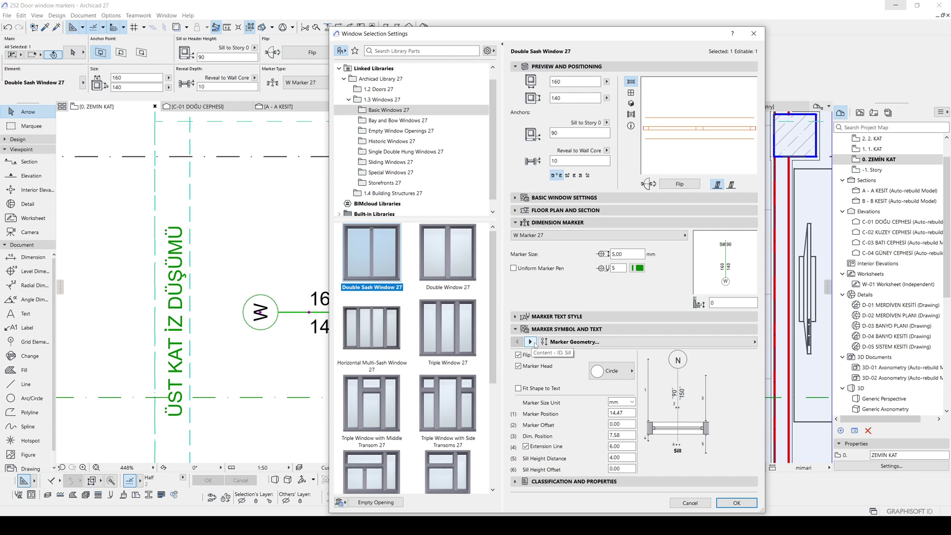
left_click(530, 342)
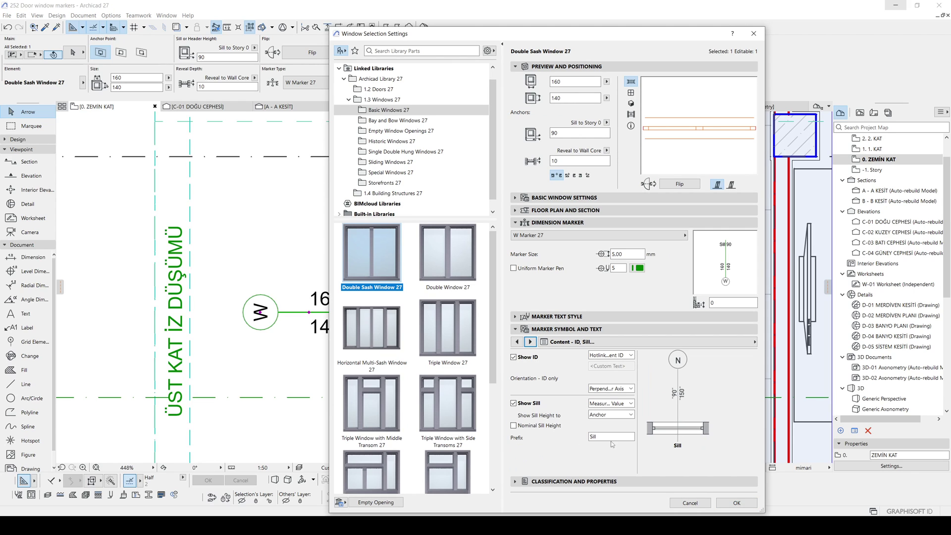
double_click(611, 436)
type("s")
left_click(736, 503)
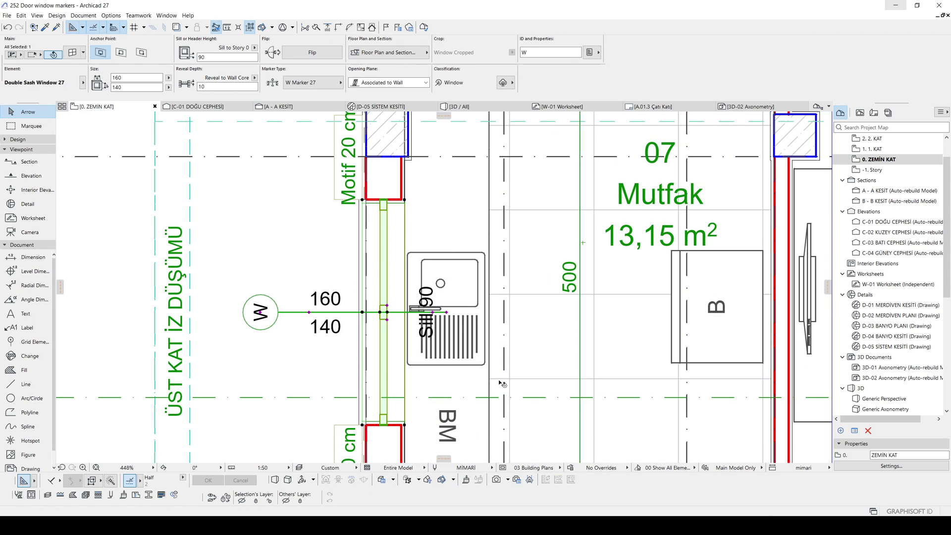
scroll(499, 340, "down", 2)
scroll(498, 340, "down", 3)
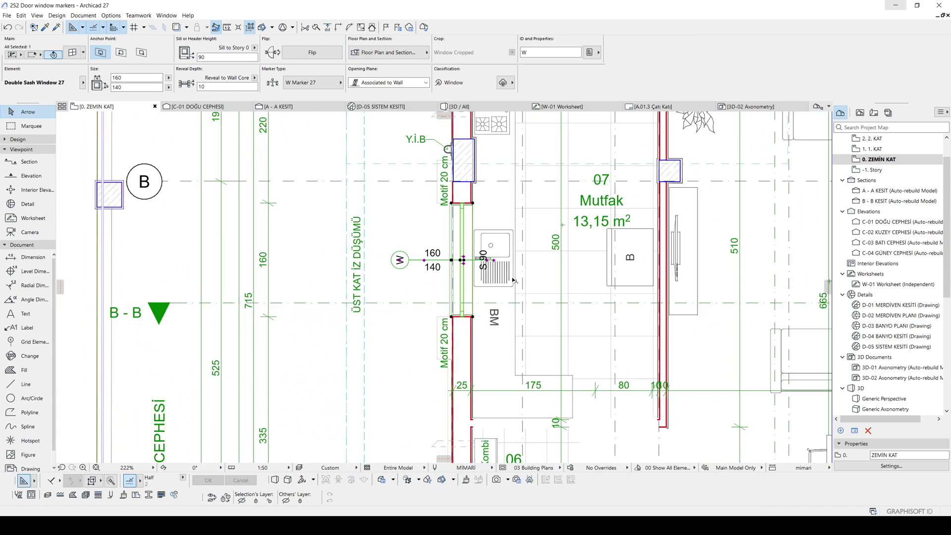
scroll(480, 287, "up", 2)
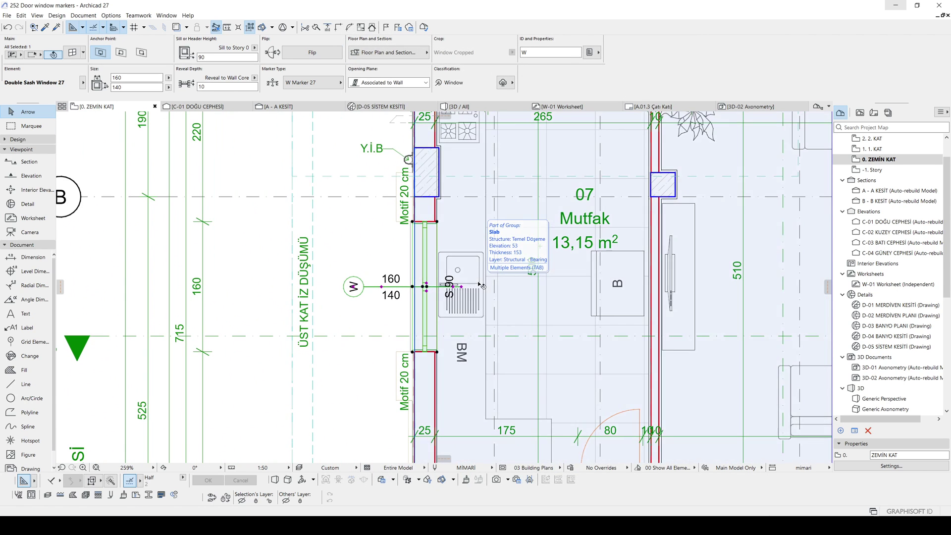
scroll(457, 267, "down", 1)
scroll(456, 267, "down", 2)
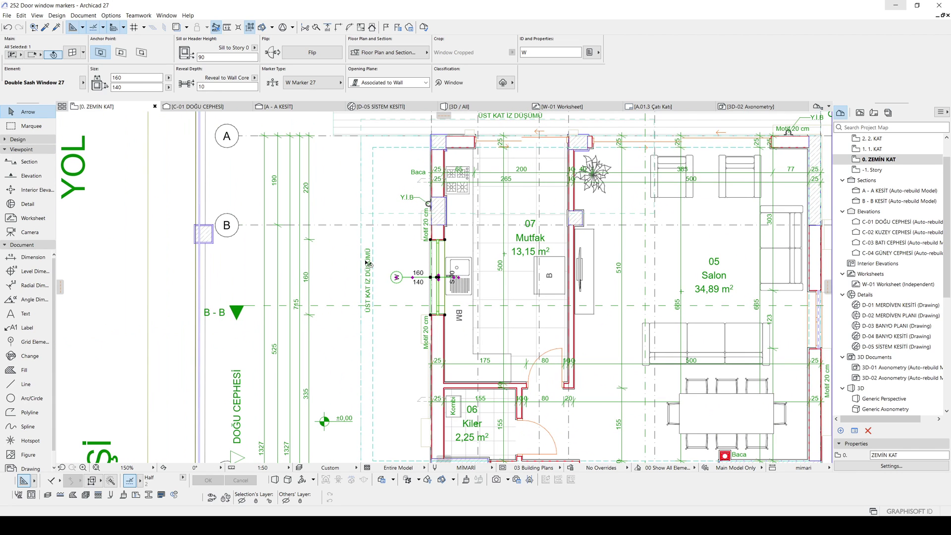
- Select the double sash window in the outer wall of the Salon, opposite the kitchen window
scroll(459, 268, "down", 5)
scroll(522, 232, "up", 7)
scroll(521, 232, "right", 7)
scroll(563, 348, "down", 6)
scroll(601, 260, "up", 1)
scroll(597, 252, "up", 1)
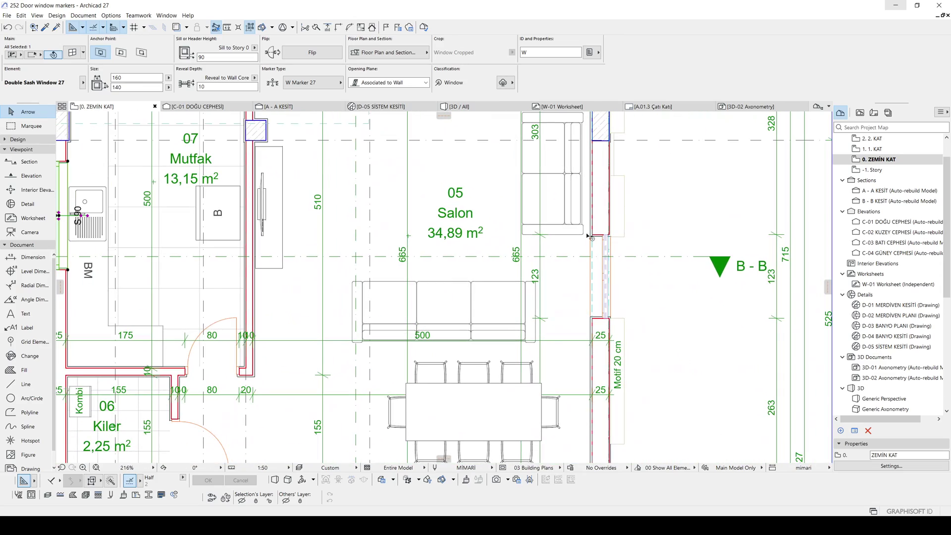
left_click(593, 237)
scroll(593, 238, "down", 5)
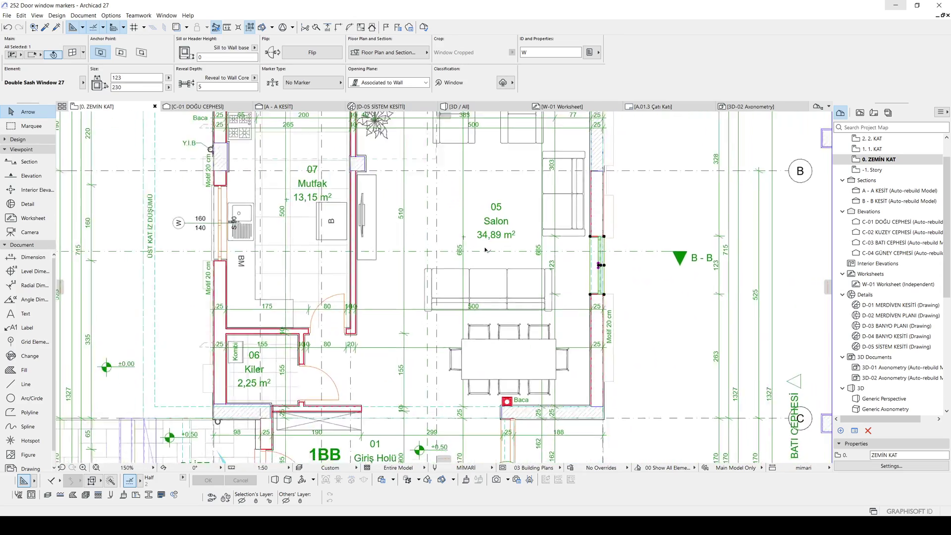
scroll(183, 223, "up", 3)
scroll(183, 223, "up", 1)
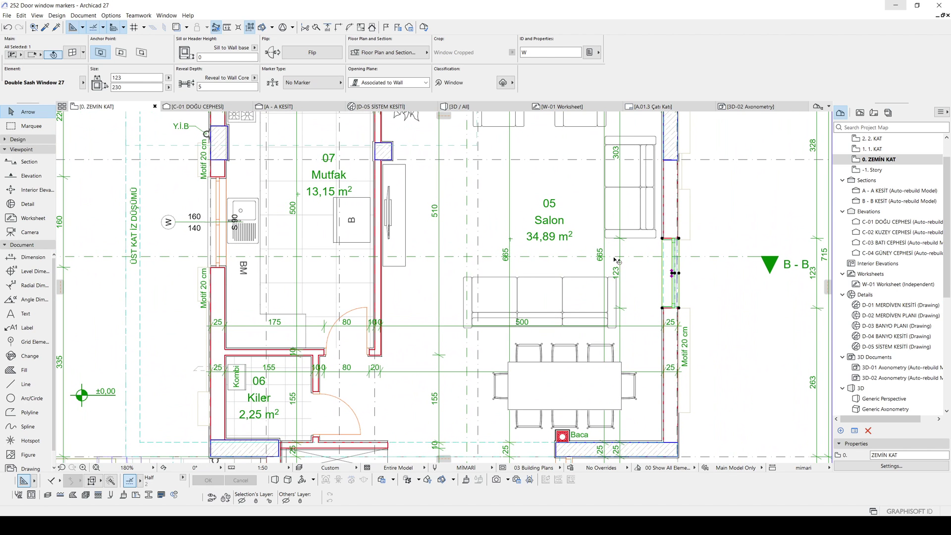
- Pick up the kitchen window's settings and transfer all of them to the window in the opposite outer wall of the Salon
scroll(248, 248, "up", 3)
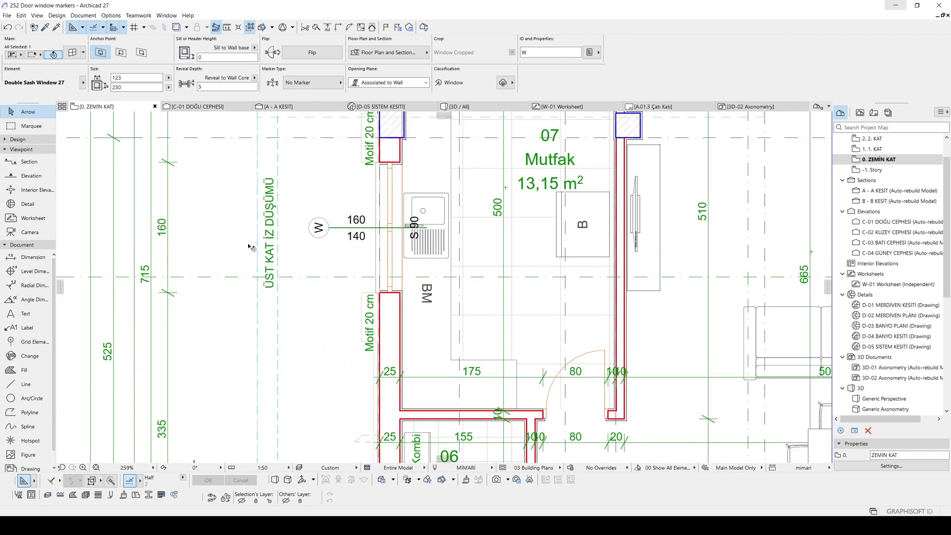
key("w")
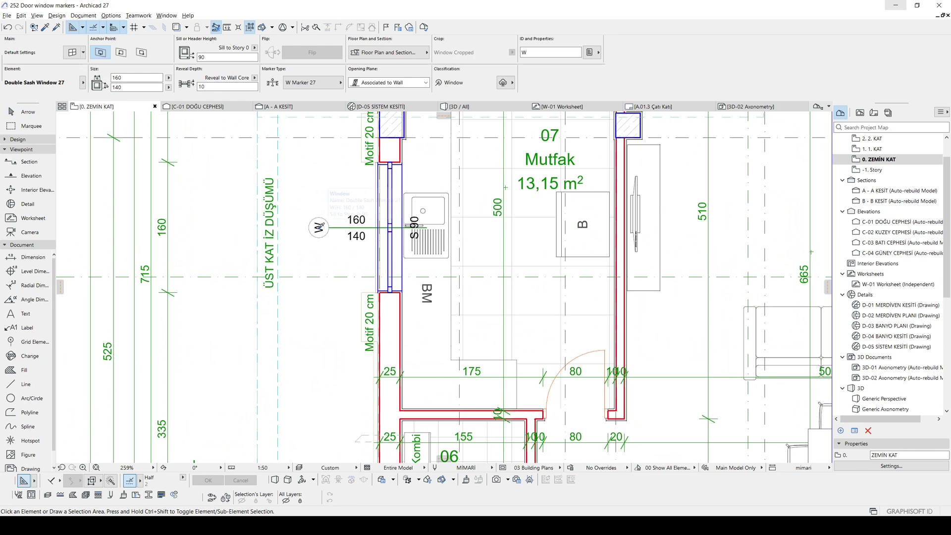
scroll(319, 230, "down", 2)
scroll(645, 296, "right", 5)
scroll(645, 295, "up", 1)
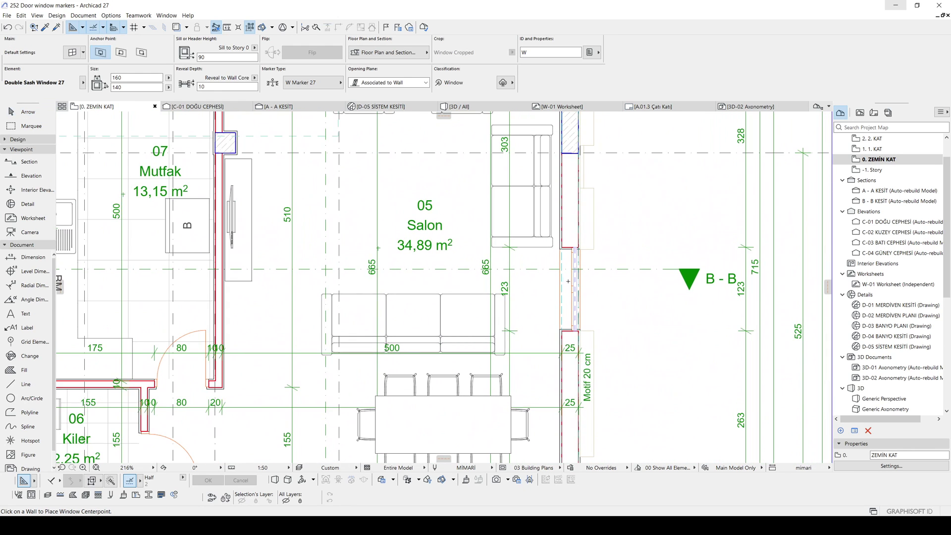
scroll(570, 280, "up", 3)
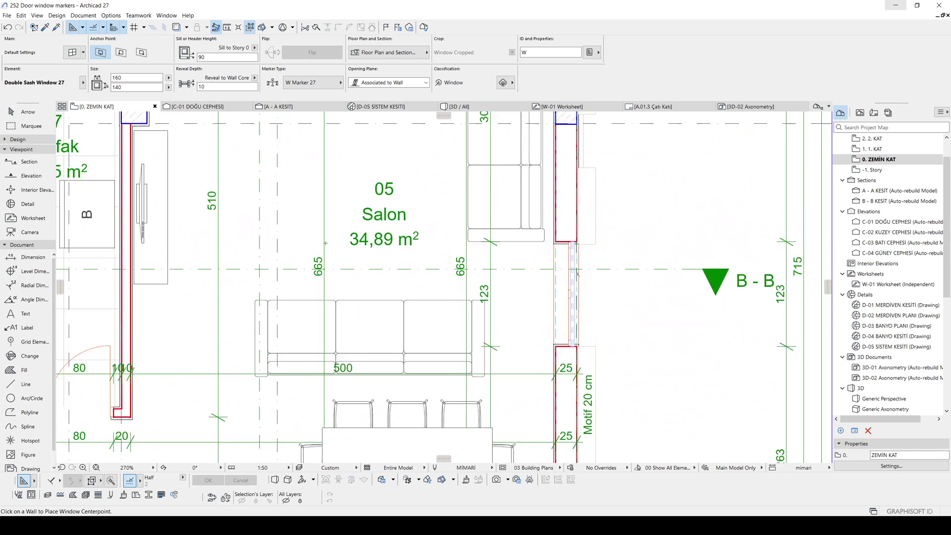
left_click(553, 237, "ctrl+alt")
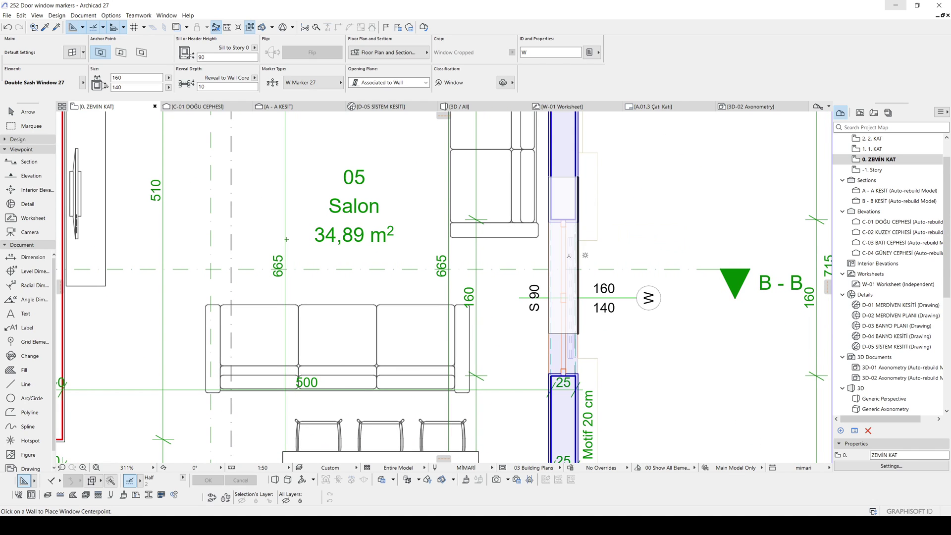
- Leave the window command and undo the full settings transfer on the Salon window
key("Escape")
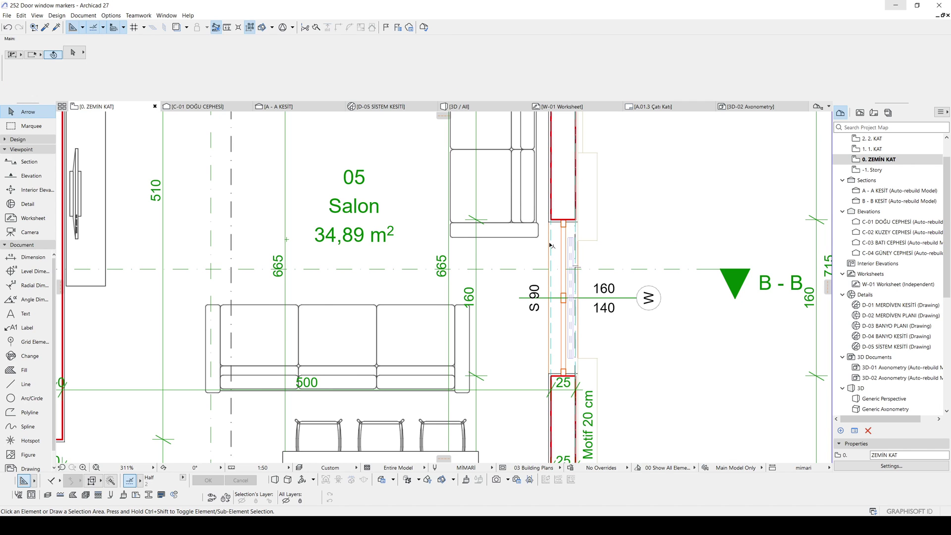
scroll(590, 251, "down", 4)
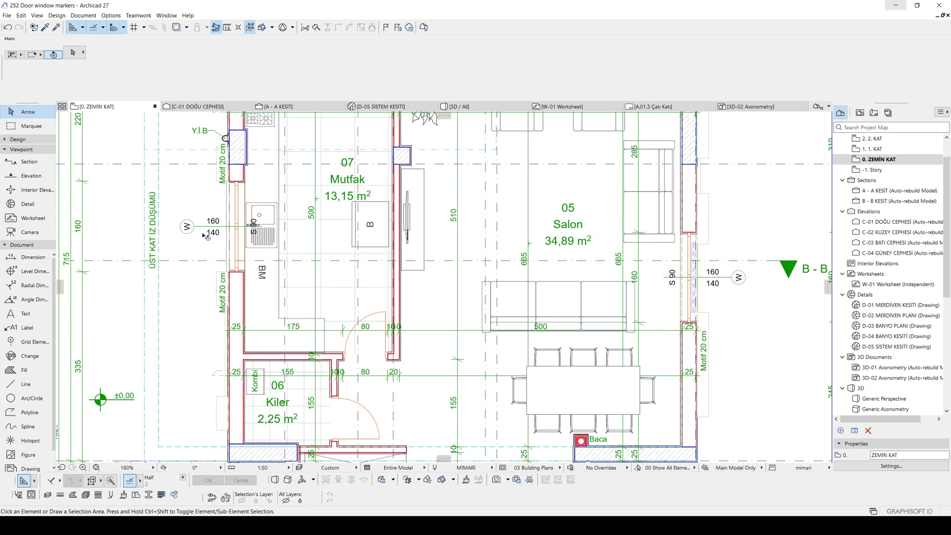
key("ctrl+z")
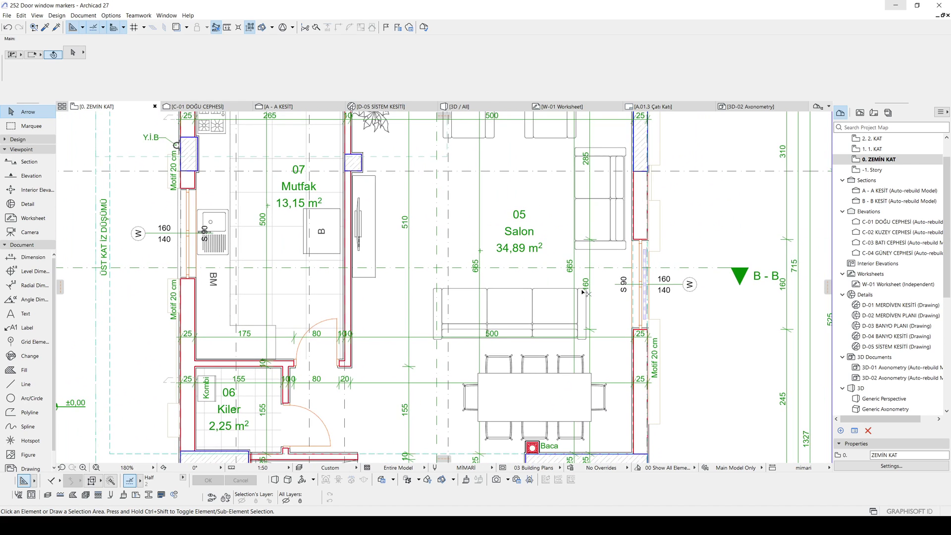
key("Escape")
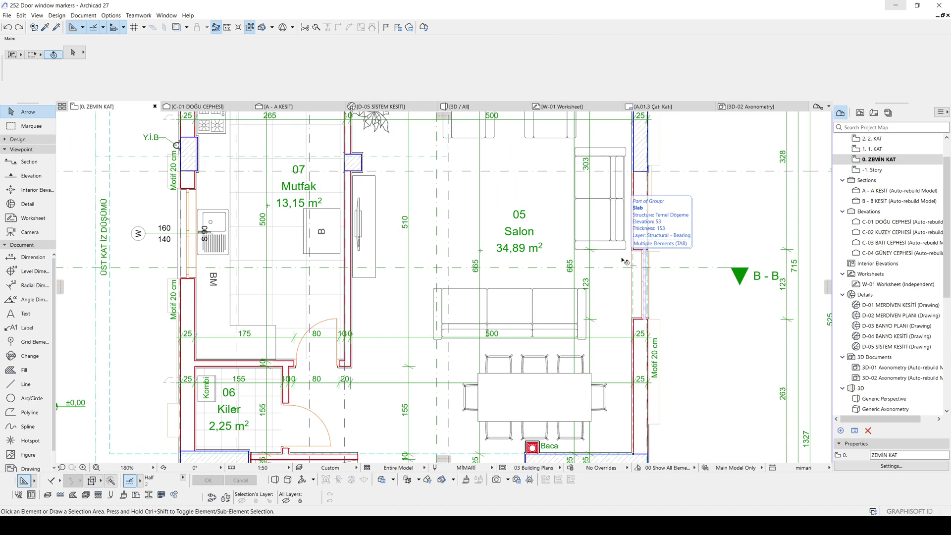
- Pick up the settings of the kitchen window as the source for a settings transfer
middle_click_drag(454, 250, 517, 242)
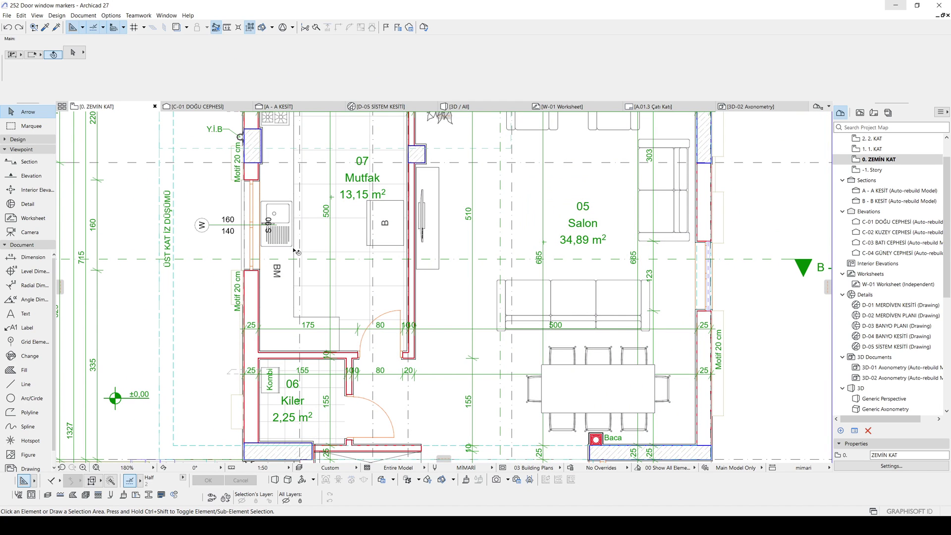
scroll(207, 222, "up", 2)
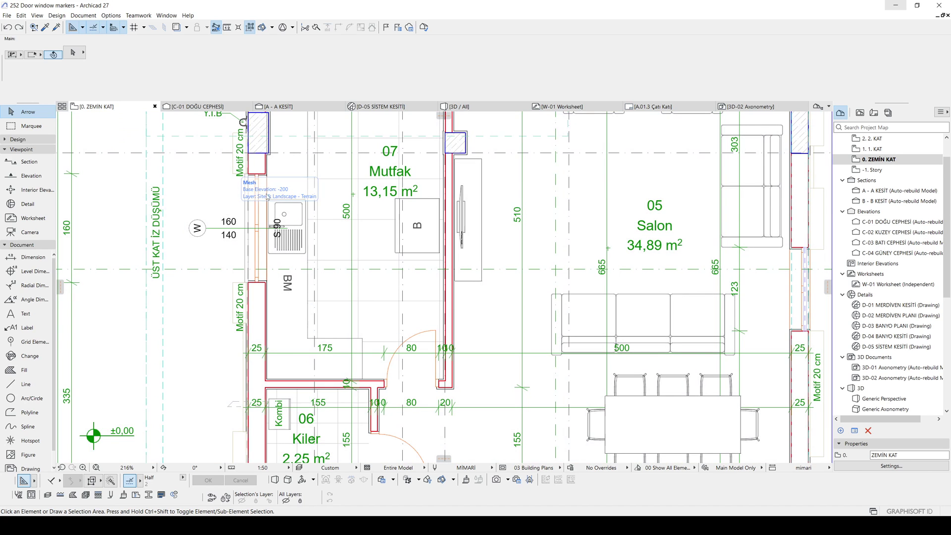
middle_click_drag(239, 212, 271, 234)
scroll(270, 234, "up", 2)
left_click(243, 257, "alt")
scroll(347, 277, "down", 3)
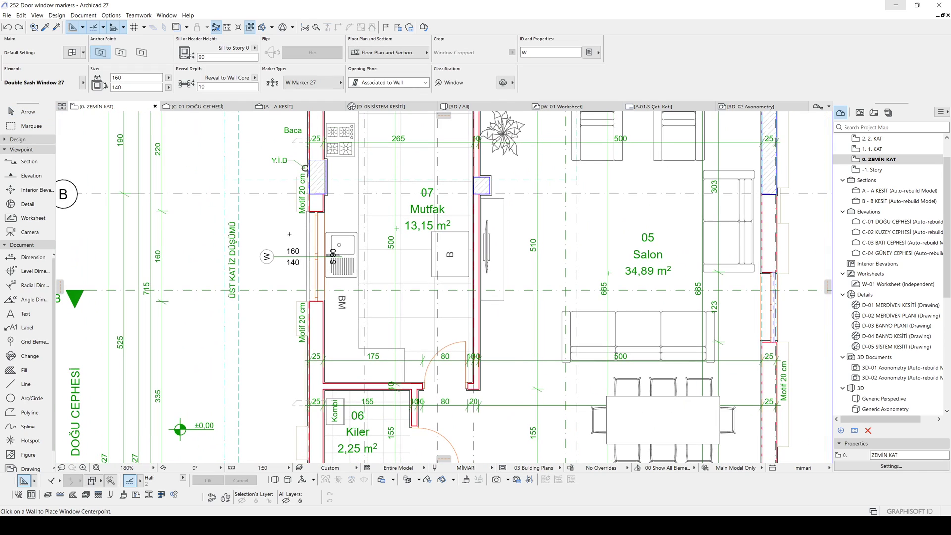
- Open the Element Transfer Settings from the transfer options of the Salon's outer-wall window
middle_click_drag(545, 237, 429, 237)
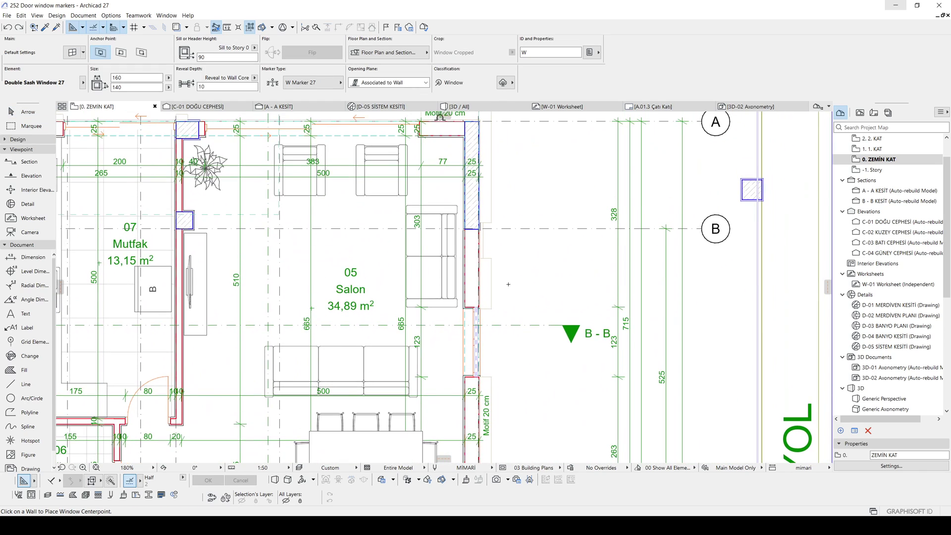
middle_click_drag(508, 285, 465, 228)
scroll(463, 225, "up", 2)
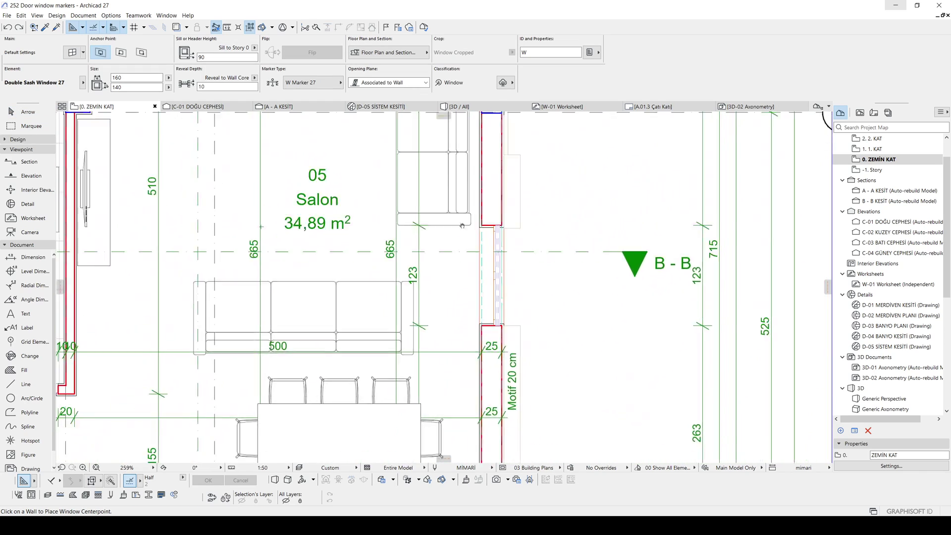
scroll(463, 224, "up", 2)
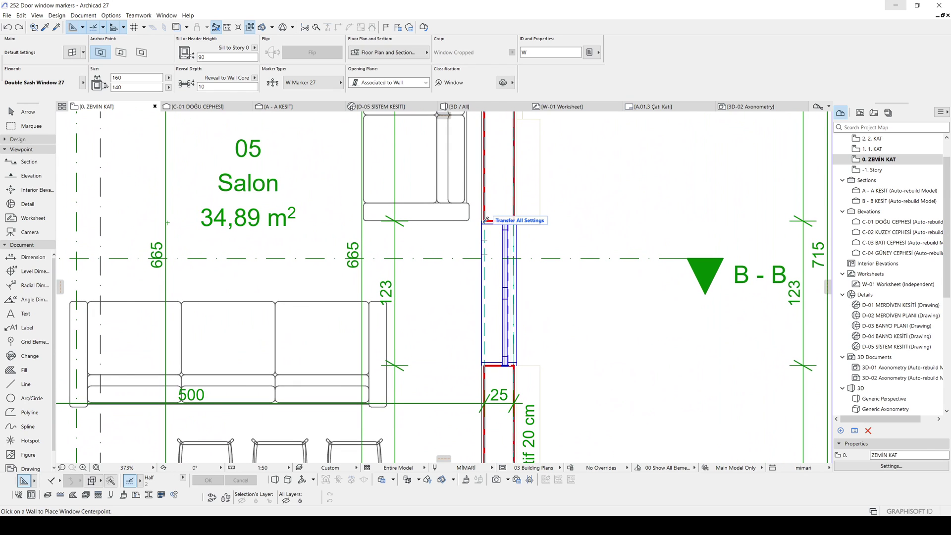
left_click(523, 223)
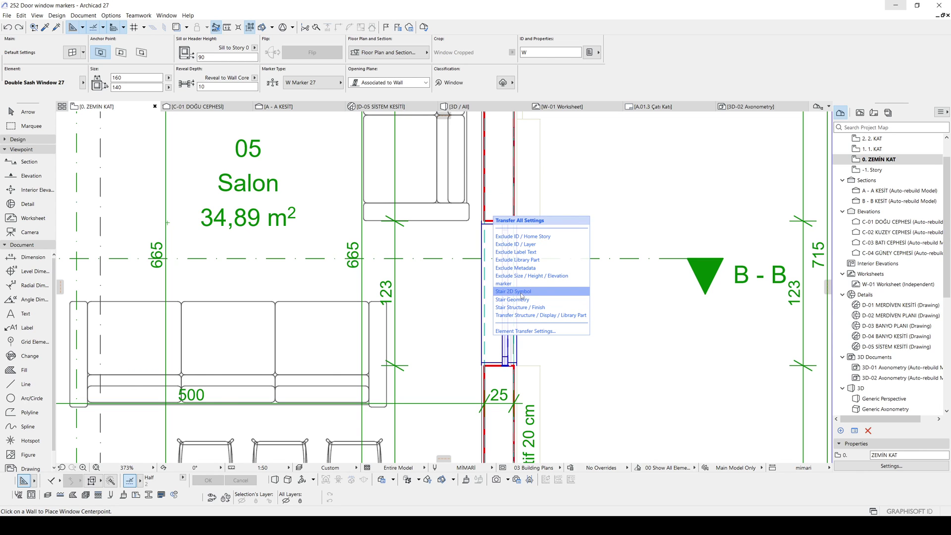
left_click(525, 330)
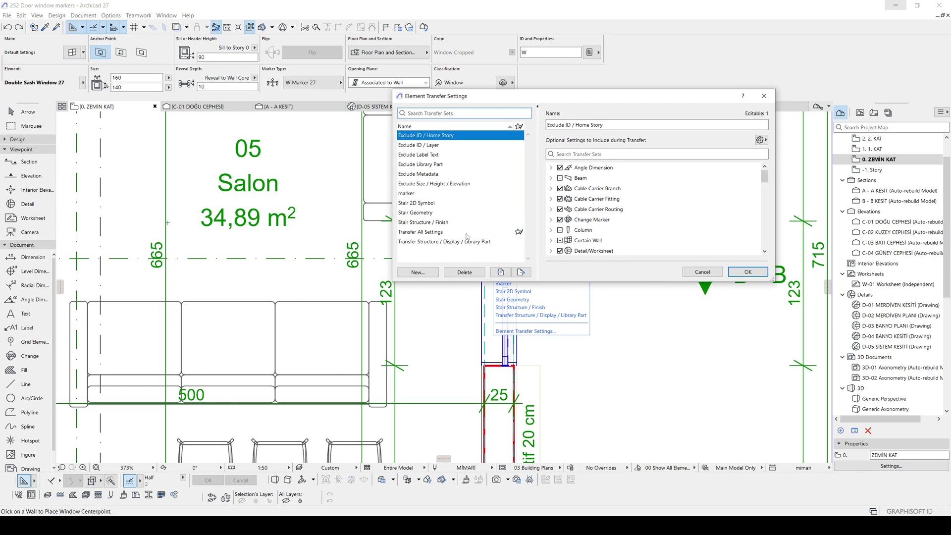
- Enlarge the Element Transfer Settings dialog and create a new transfer set named WINDOW MARKER
left_click_drag(547, 100, 556, 154)
left_click_drag(782, 332, 787, 438)
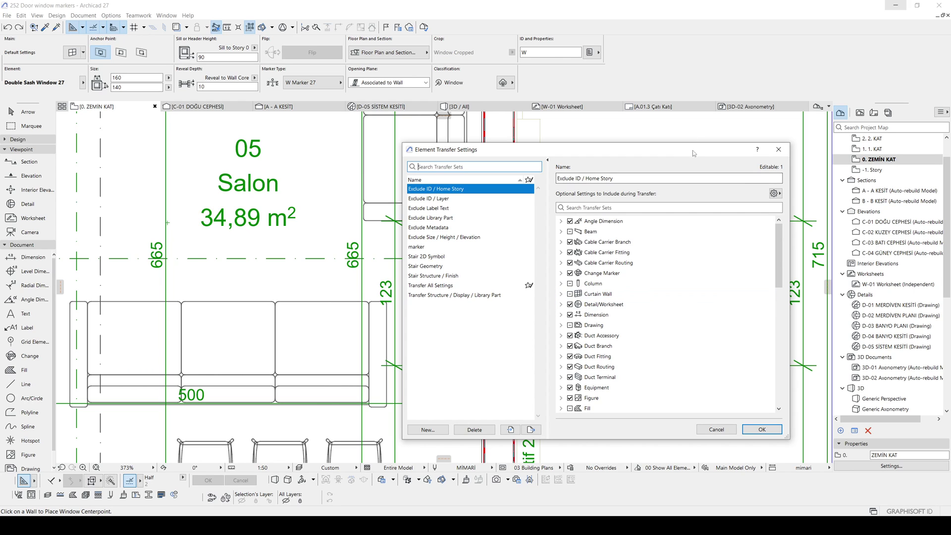
left_click_drag(692, 150, 679, 128)
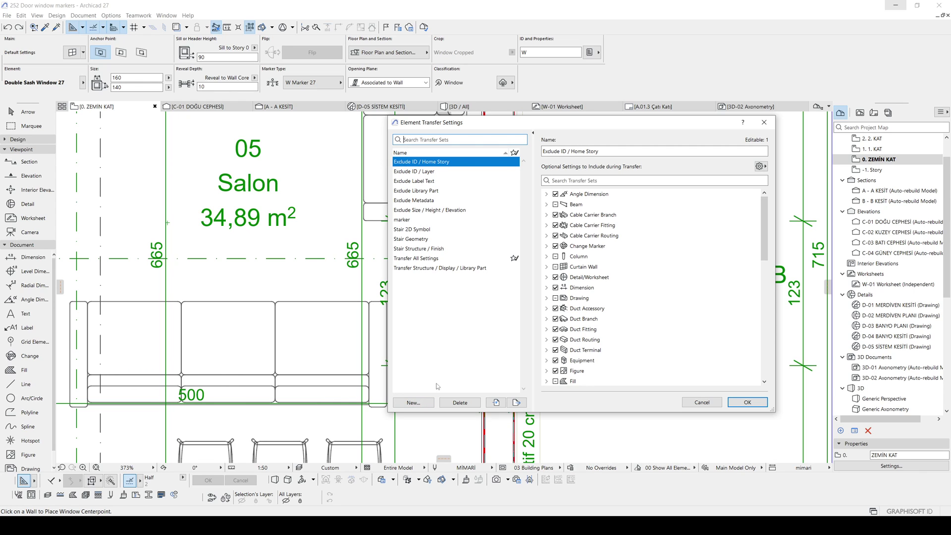
left_click(413, 402)
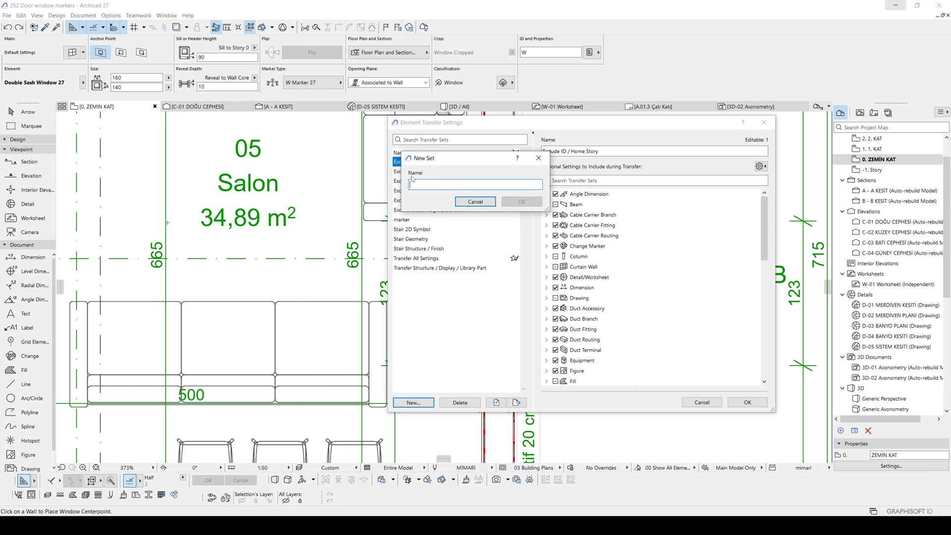
type("WINDOW MARKER")
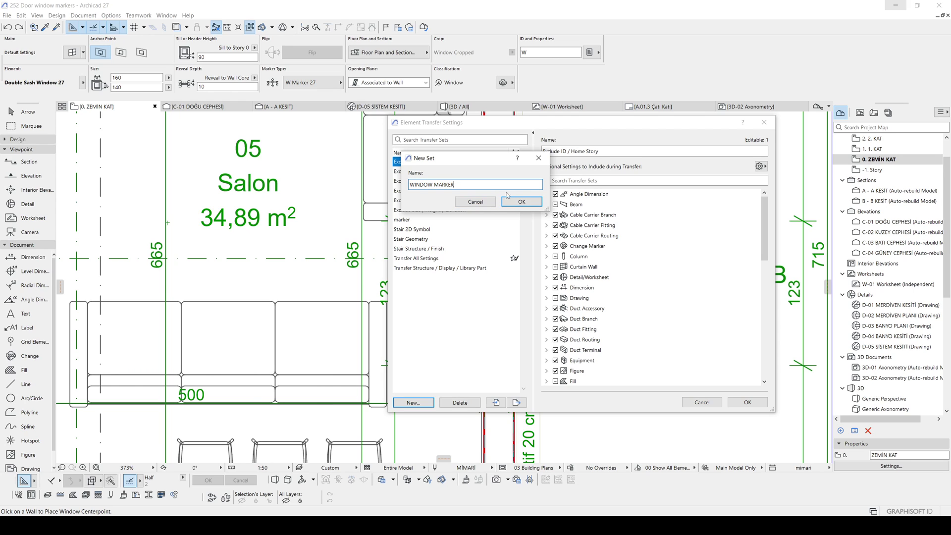
left_click(520, 201)
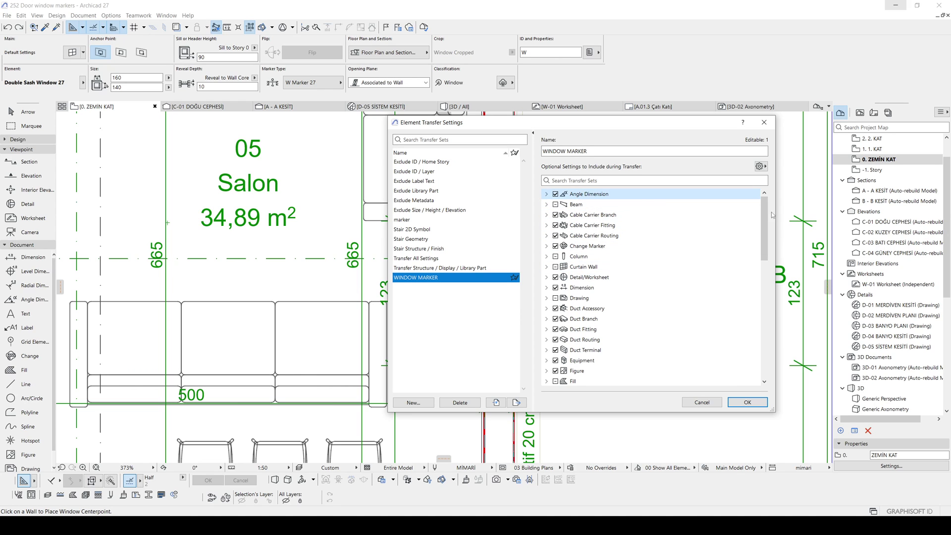
- Exclude the optional settings of every element type, from Angle Dimension to Zone, from the new transfer set
scroll(621, 342, "down", 10)
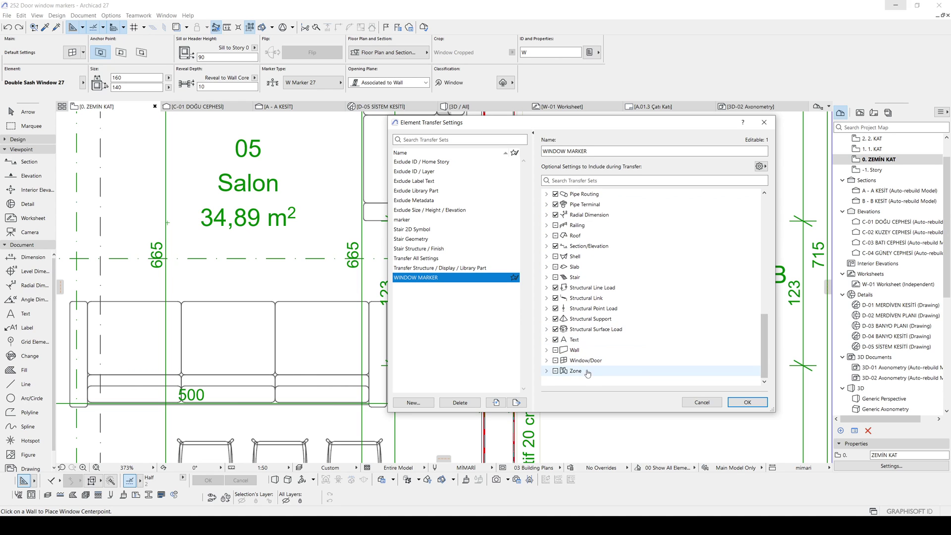
left_click(576, 371, "shift")
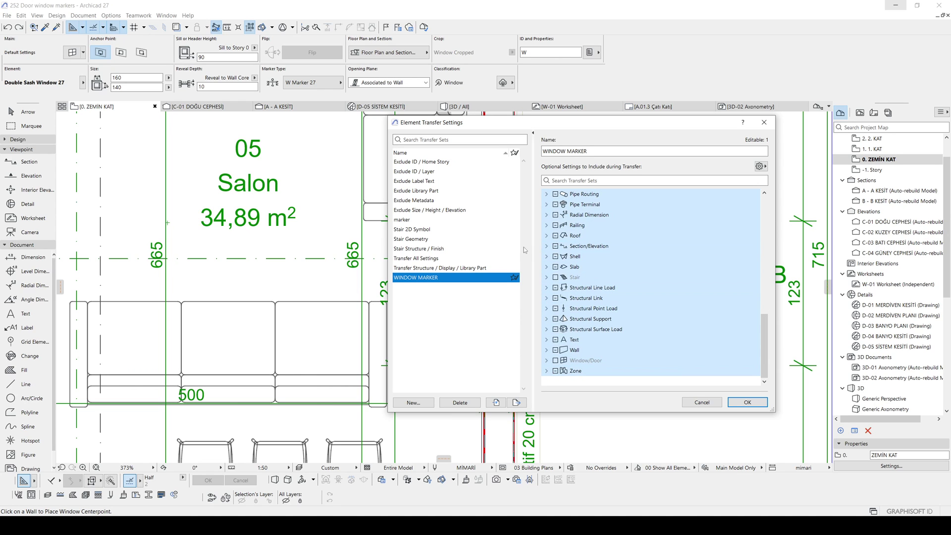
left_click(603, 248)
scroll(644, 297, "up", 12)
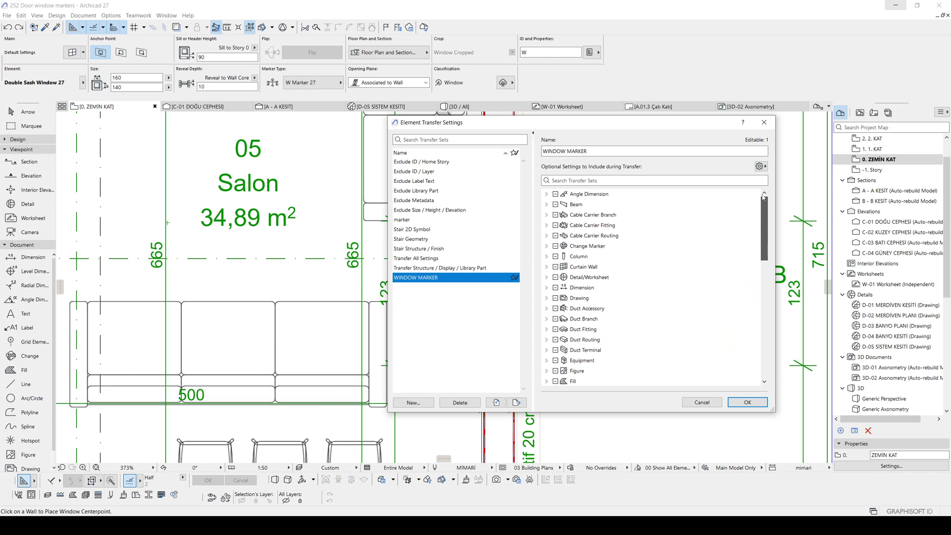
- Find the Window/Door category in the transfer set and include only its All Other Settings option
left_click(559, 180)
type("wiN")
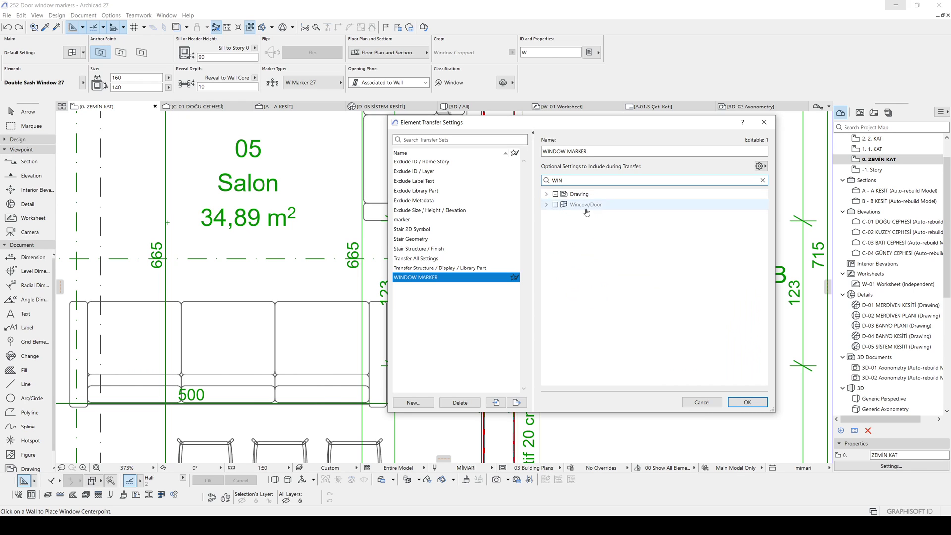
left_click(584, 206)
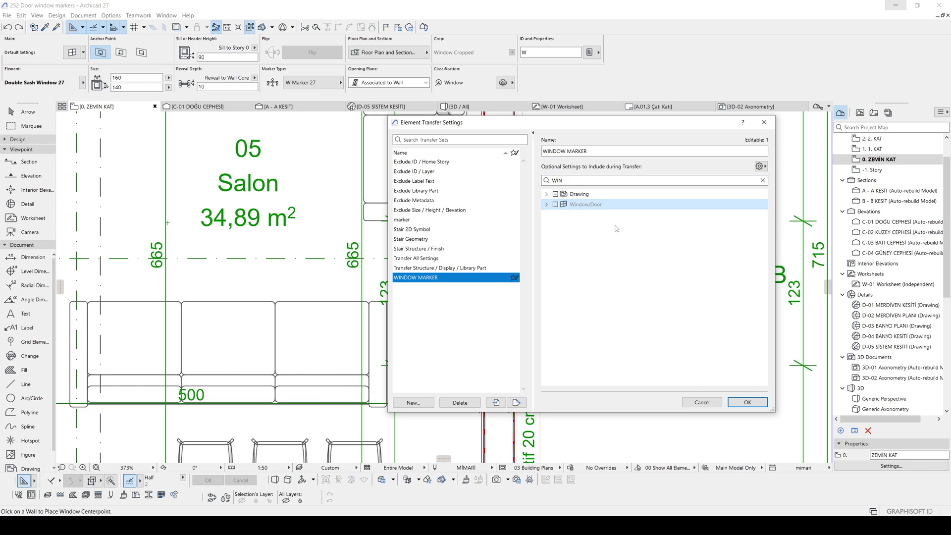
left_click(547, 205)
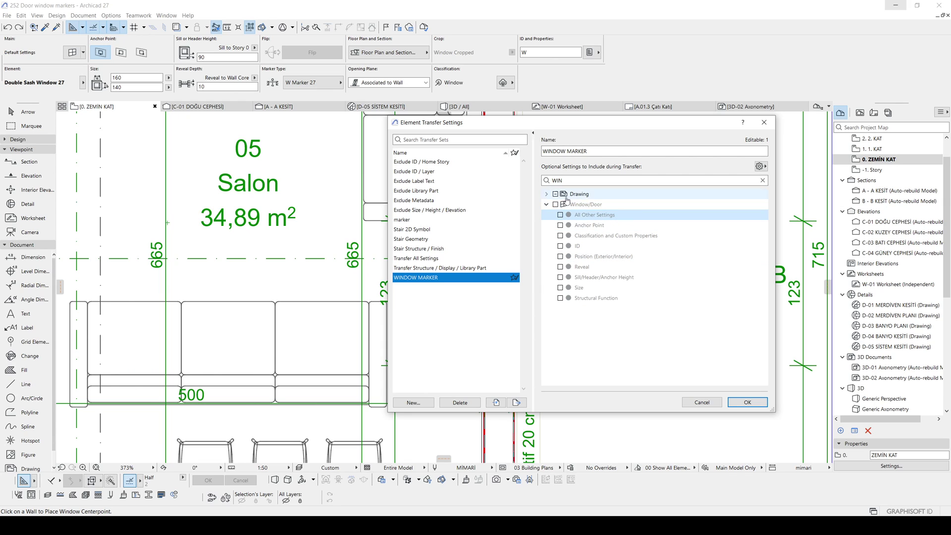
left_click(593, 216)
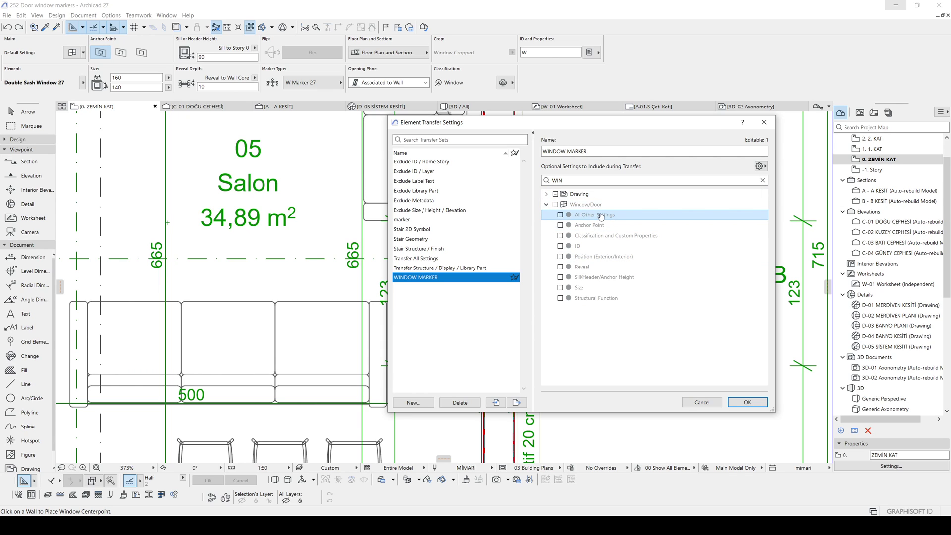
left_click(560, 215)
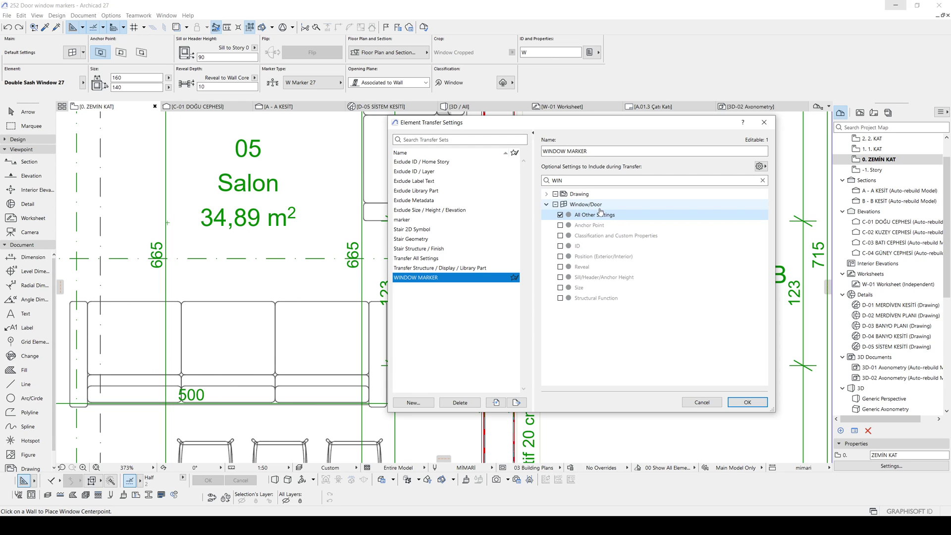
- Rename the transfer set as WINDOW DOOR MARKER and confirm the Element Transfer Settings
double_click(556, 154)
left_click(553, 150)
double_click(557, 150)
left_click(569, 152)
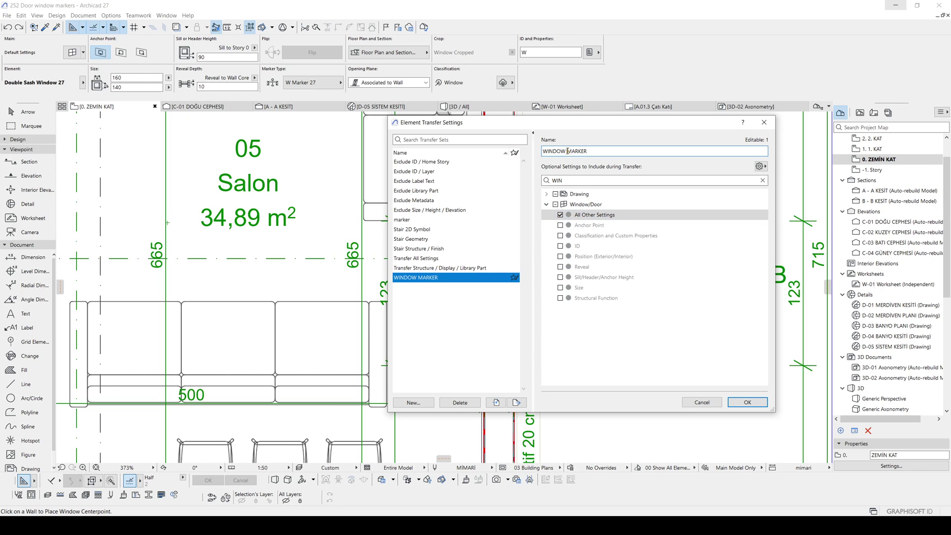
type("DOOR")
left_click(745, 402)
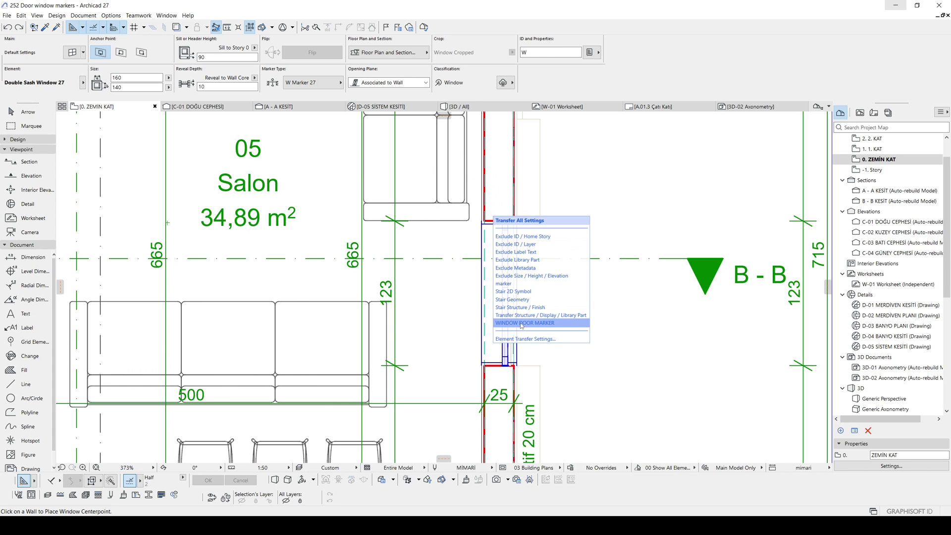
- Apply the WINDOW DOOR MARKER transfer set to the Salon's outer-wall window and check its marker on the plan
left_click(517, 324)
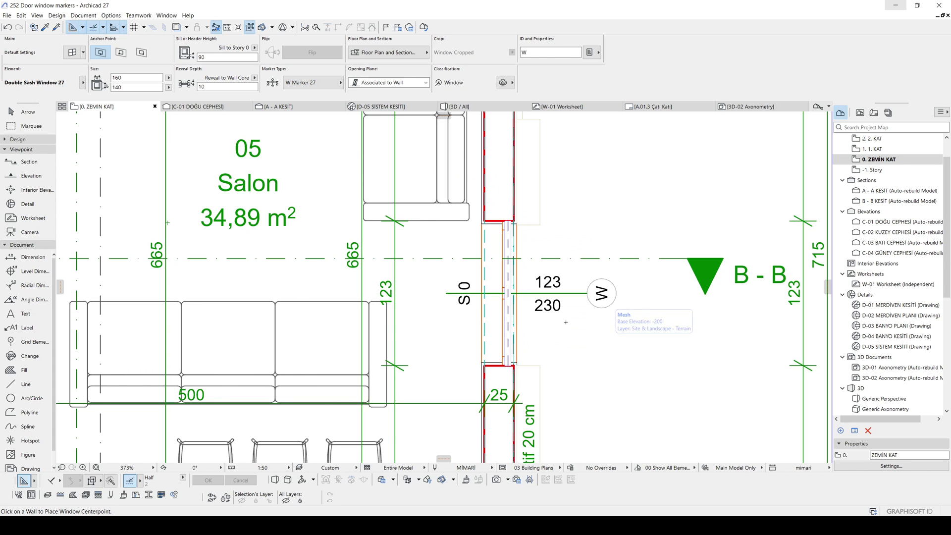
scroll(606, 342, "down", 5)
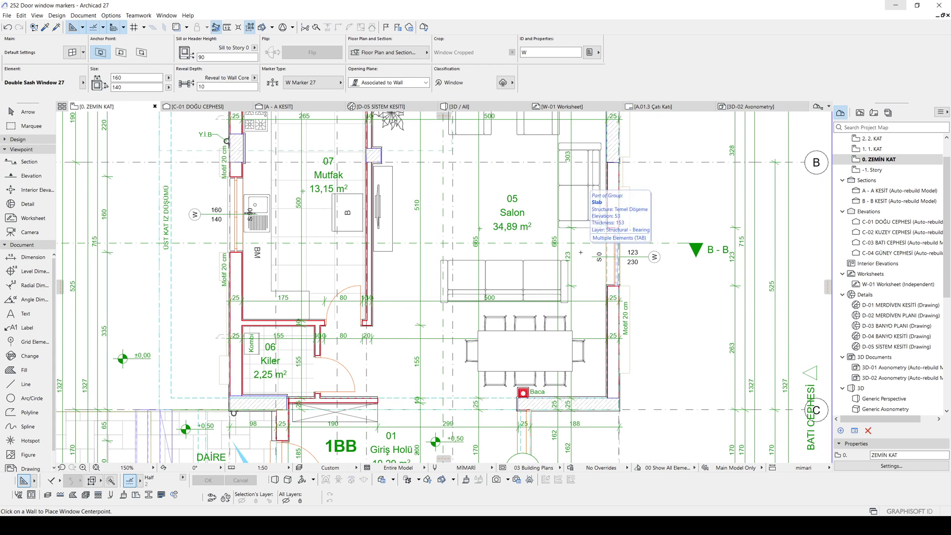
scroll(609, 235, "up", 1)
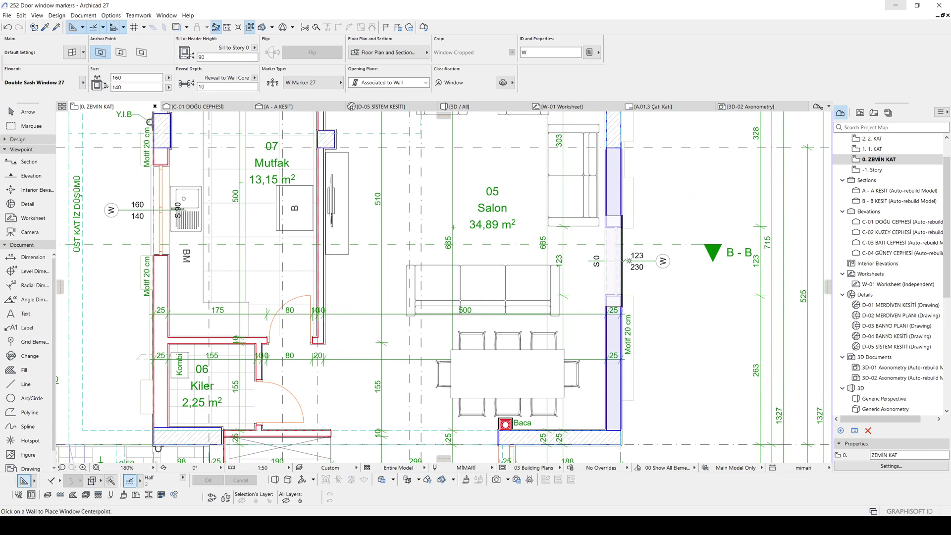
- Select the Salon's outer-wall window and examine its transferred dimension marker against the kitchen window's marker
scroll(594, 291, "up", 2)
middle_click_drag(594, 290, 635, 283)
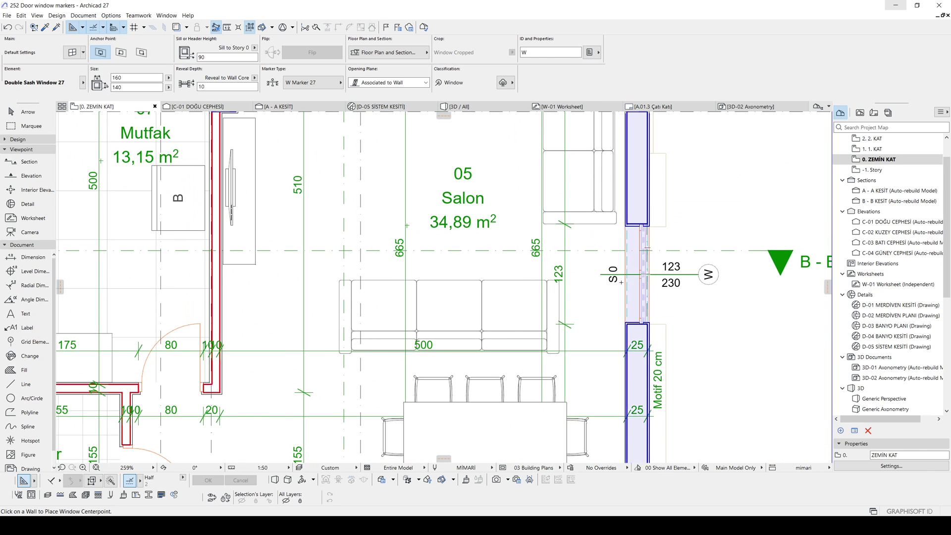
left_click(626, 225, "shift")
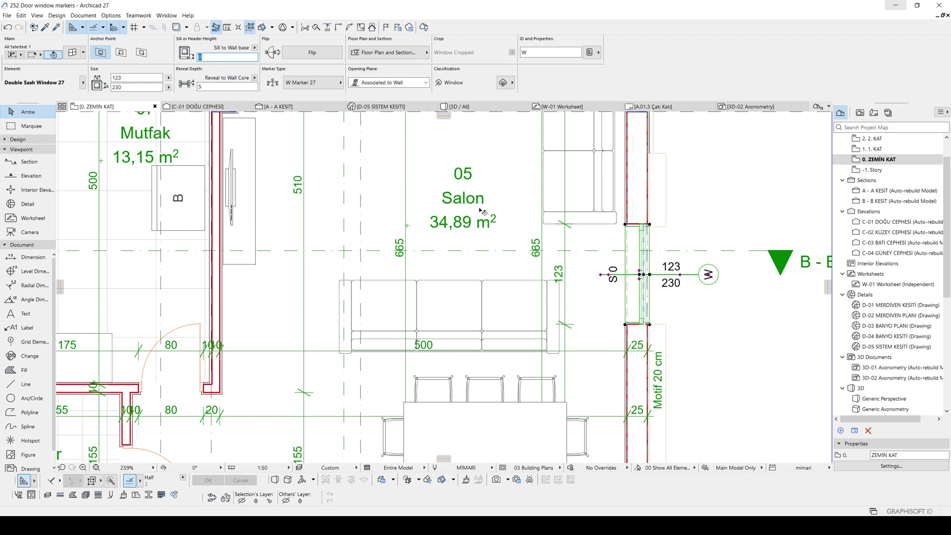
scroll(577, 229, "down", 3)
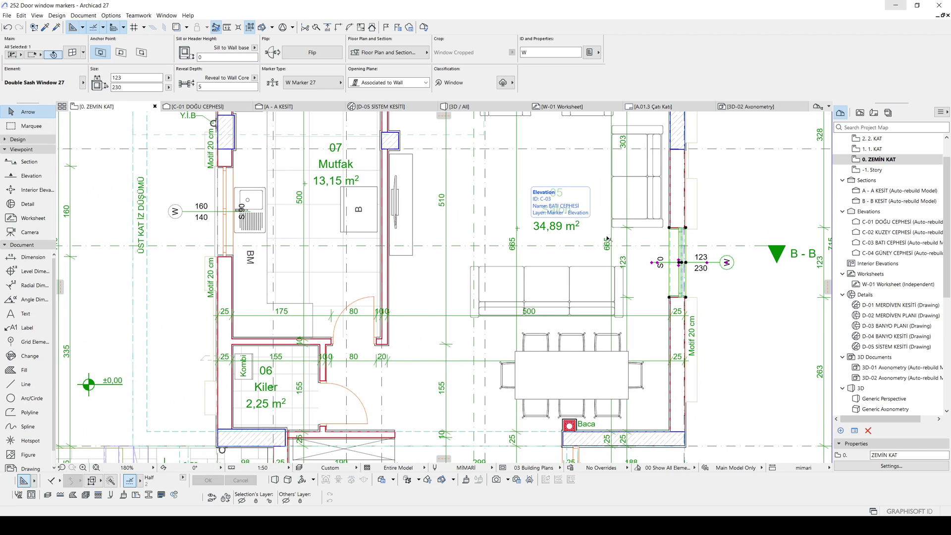
scroll(644, 262, "right", 2)
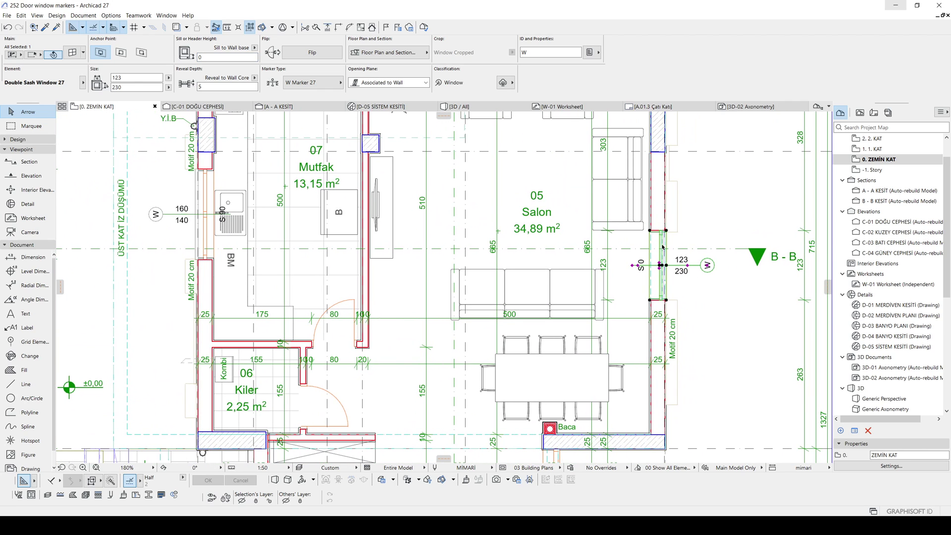
scroll(694, 255, "up", 4)
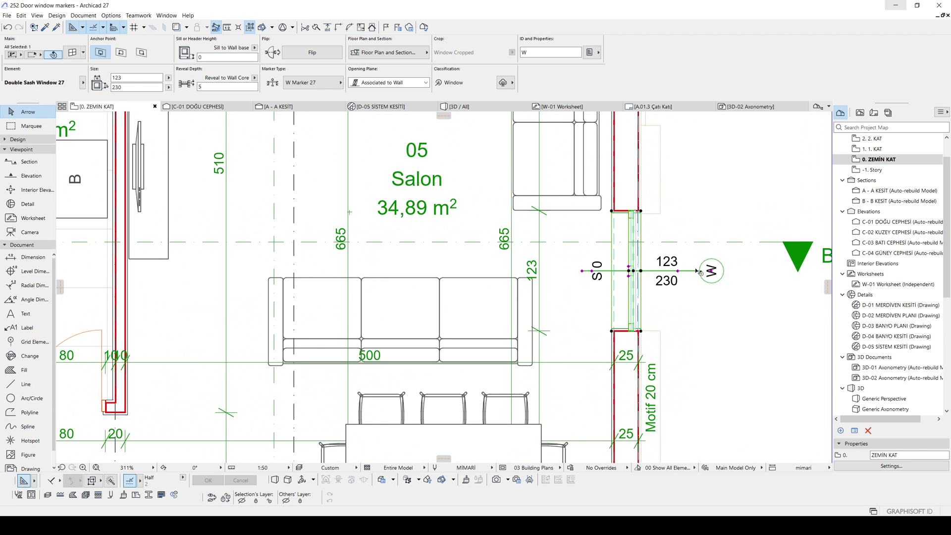
scroll(698, 271, "down", 4)
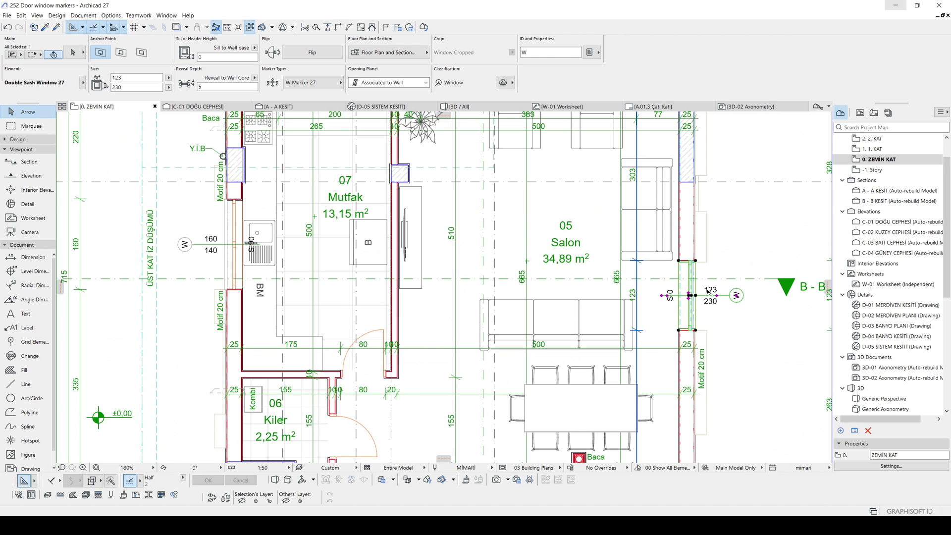
- Try Custom Text as the ID content of the Salon window's marker and return it to Hotlink and Element ID
key("ctrl+t")
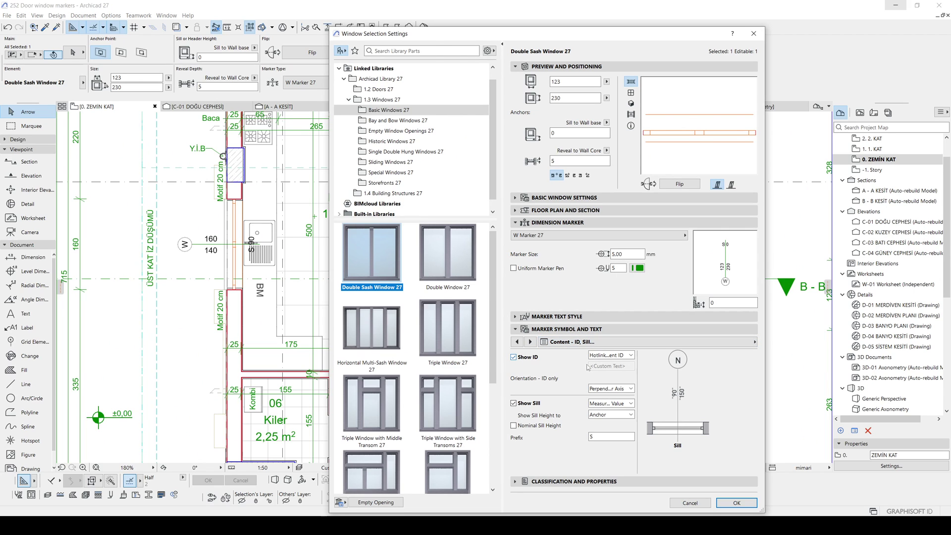
left_click(608, 355)
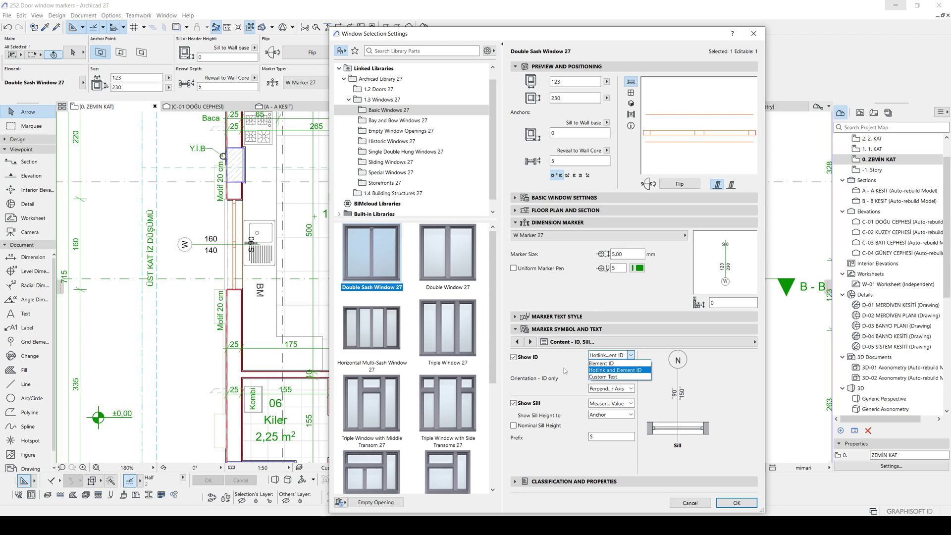
left_click(597, 370)
left_click(607, 355)
left_click(610, 356)
left_click(613, 356)
left_click(602, 377)
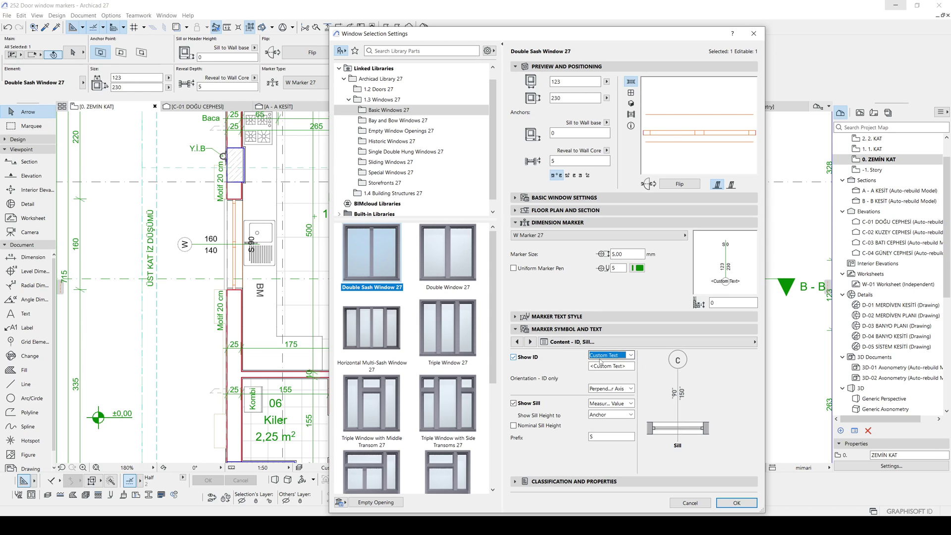
left_click(601, 356)
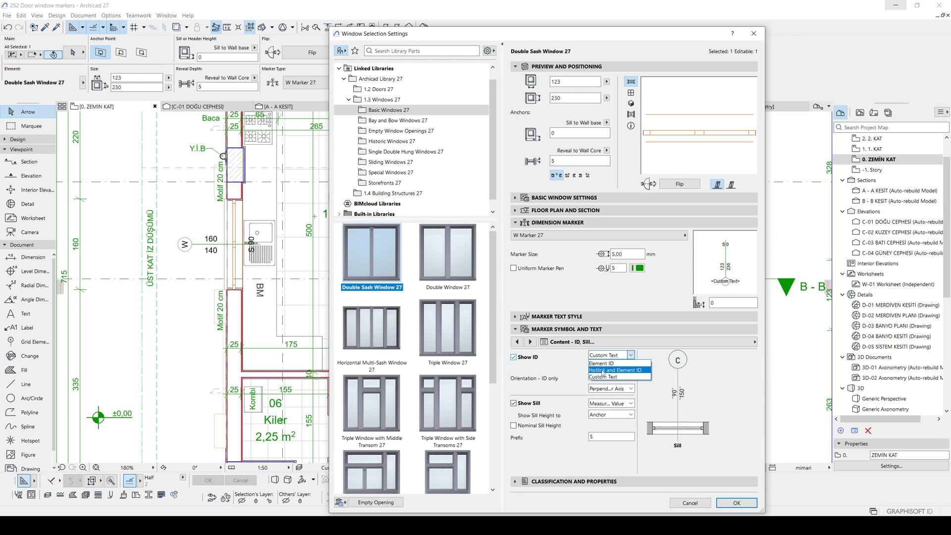
left_click(604, 371)
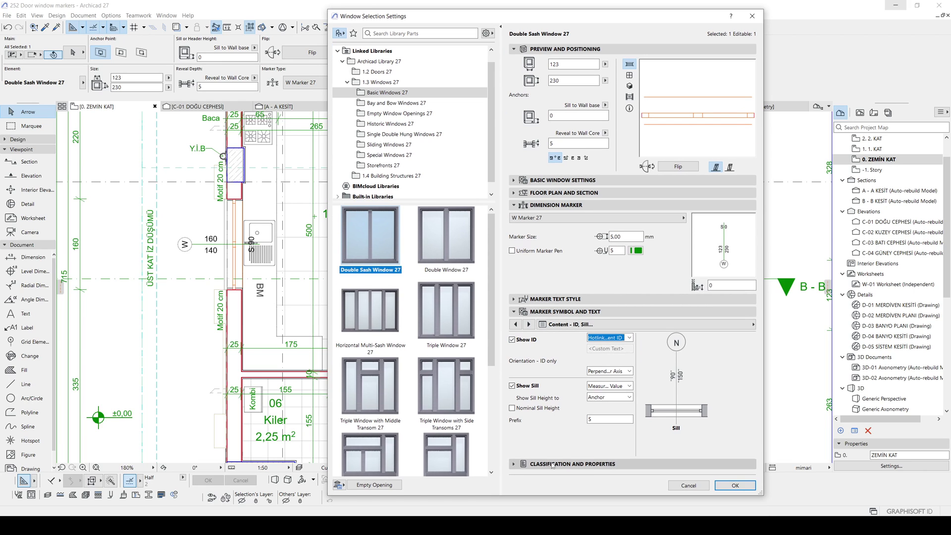
- Set the Salon window's ID to WN in its classification and properties, and check the marker on the plan
left_click(572, 464)
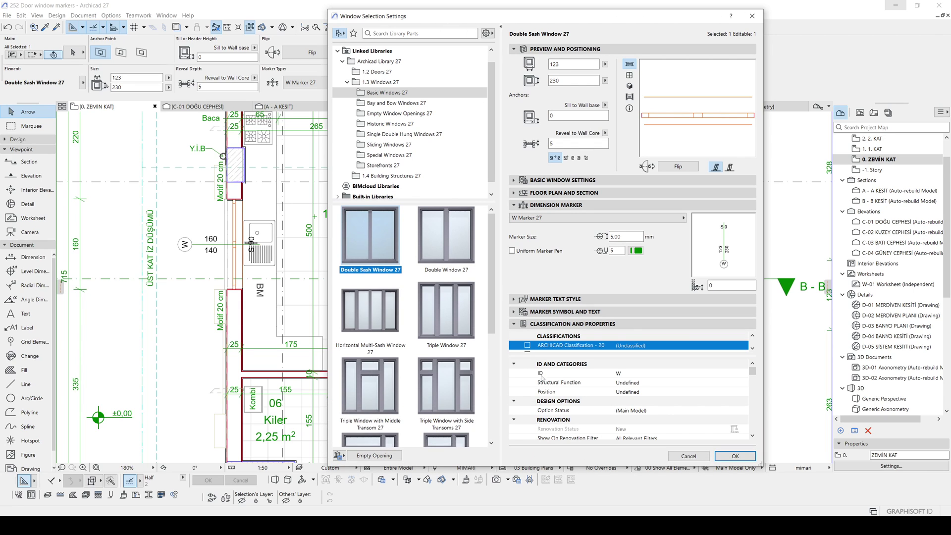
left_click(625, 373)
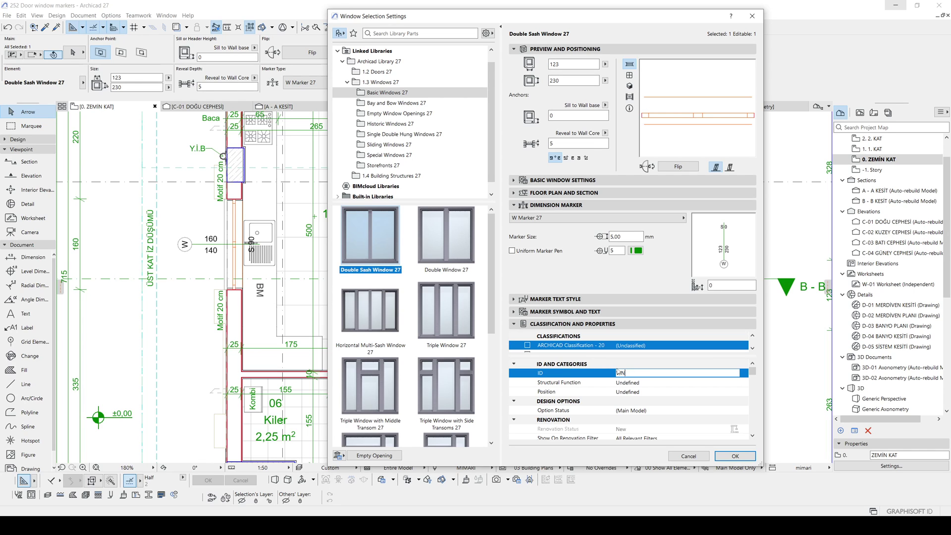
left_click(733, 456)
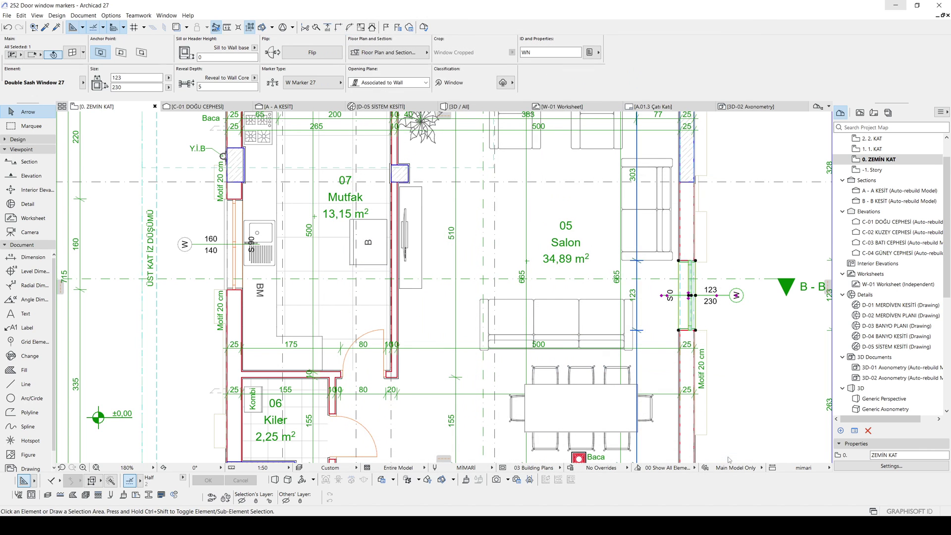
scroll(731, 302, "up", 3)
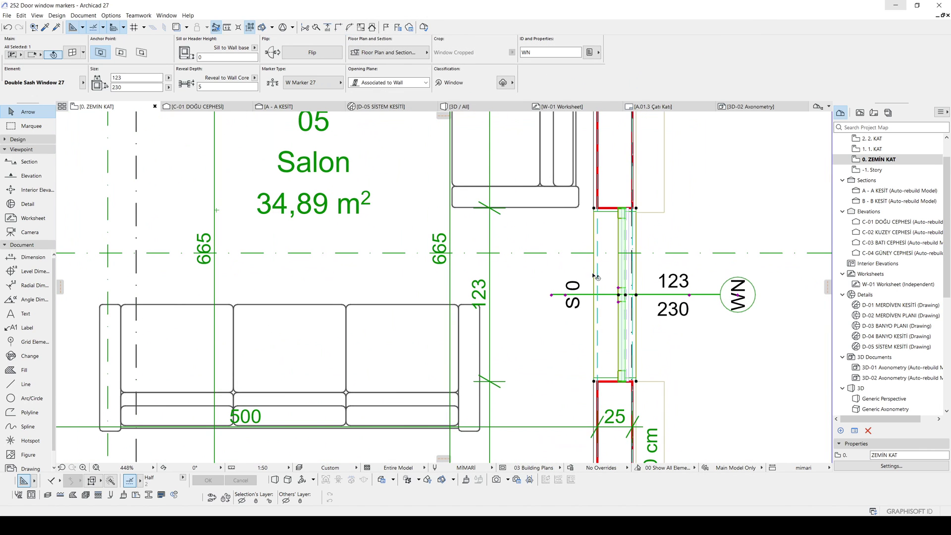
scroll(693, 242, "down", 4)
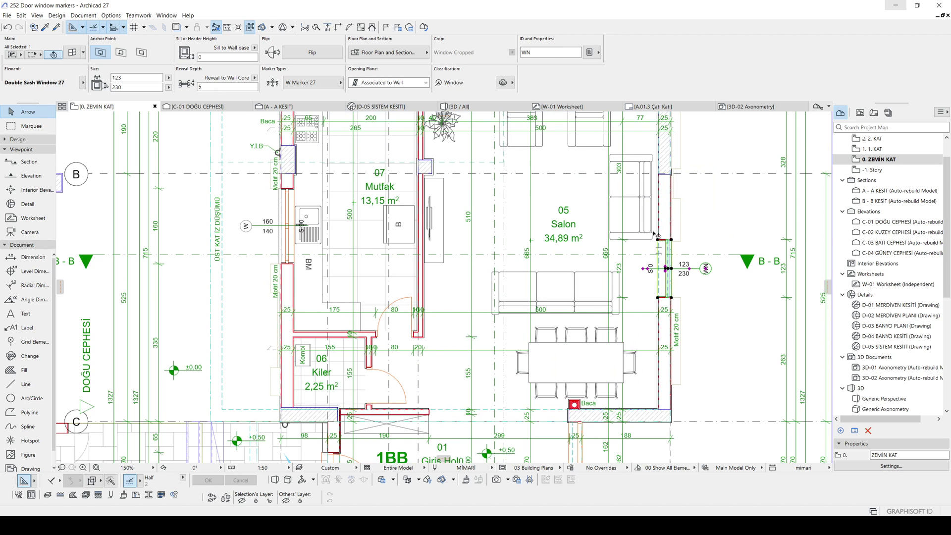
- Set the ID of the kitchen (Mutfak) outer-wall window to W1 in its selection settings
scroll(245, 224, "up", 2)
scroll(246, 227, "up", 3)
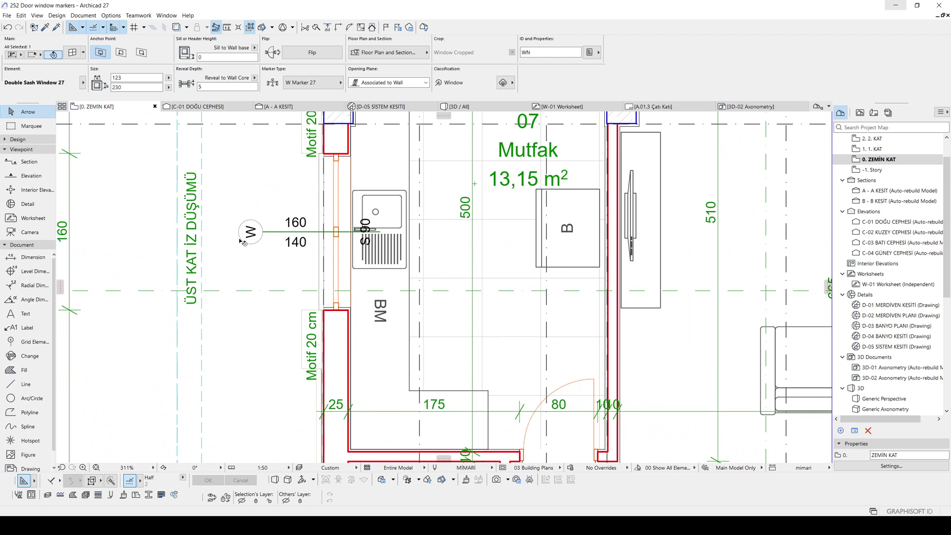
scroll(246, 229, "down", 3)
scroll(693, 315, "down", 5)
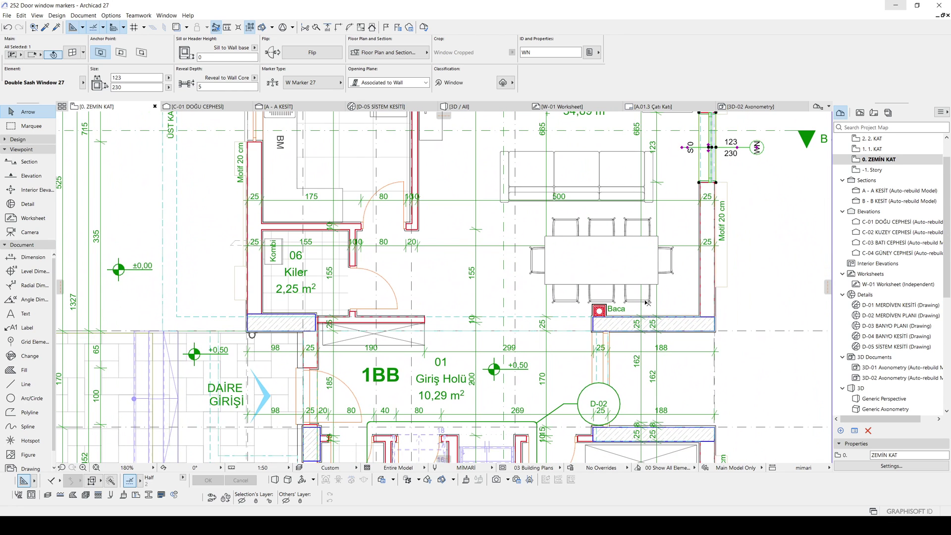
scroll(343, 179, "up", 5)
scroll(343, 179, "left", 4)
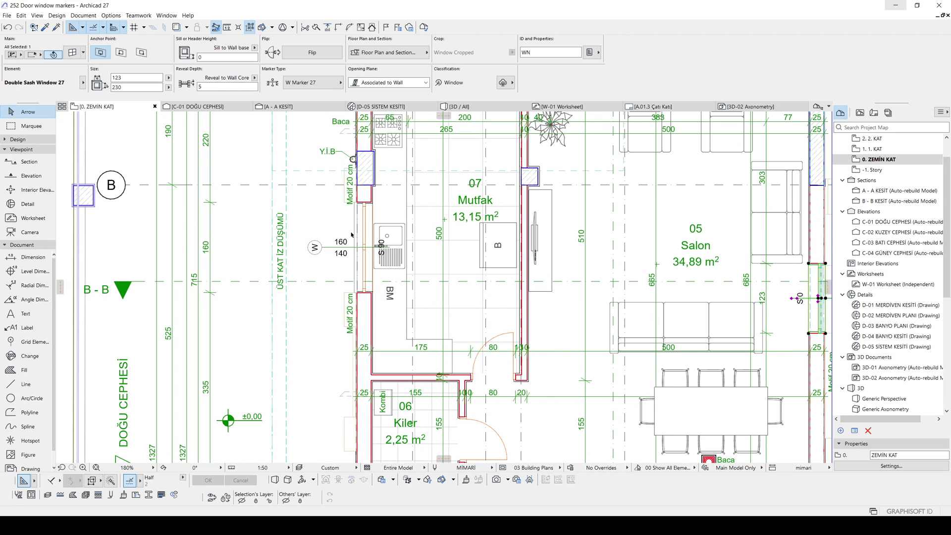
left_click(354, 207)
scroll(354, 207, "up", 2)
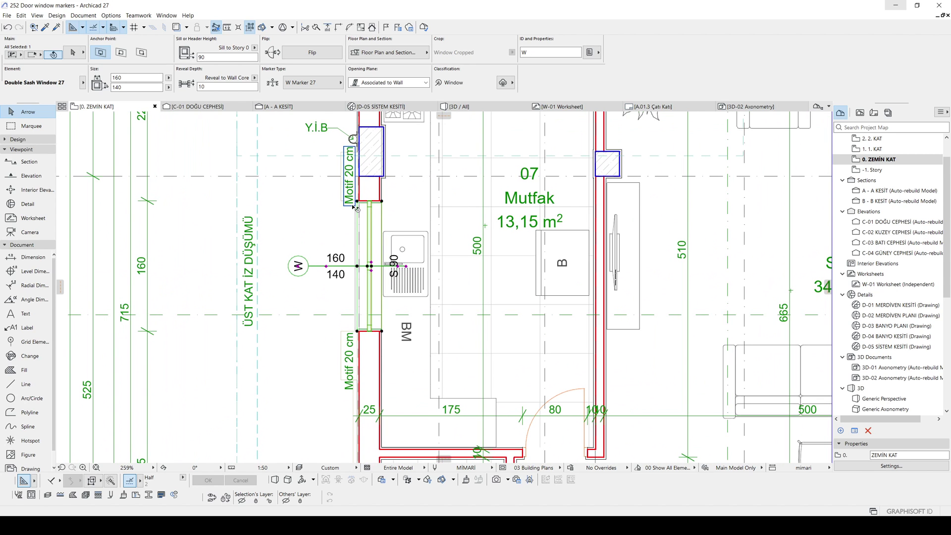
key("ctrl+t")
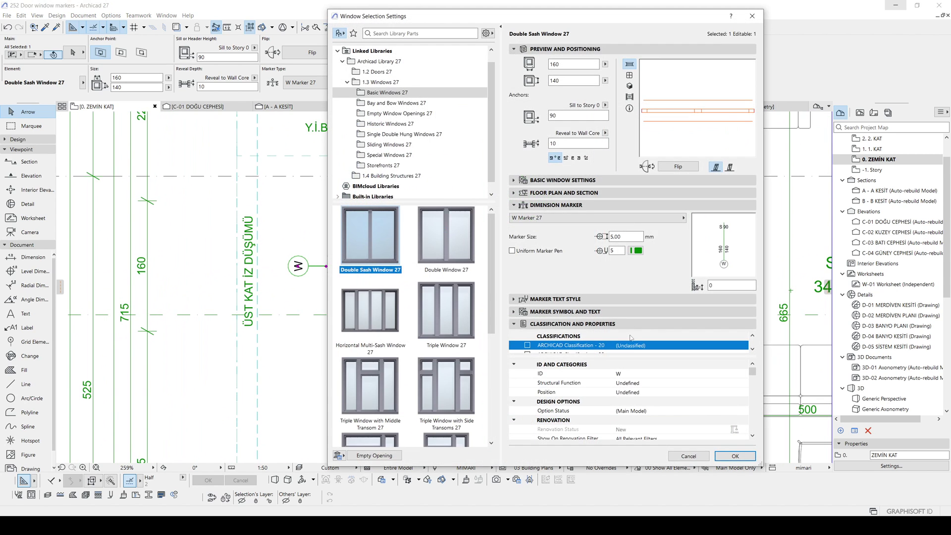
left_click(639, 374)
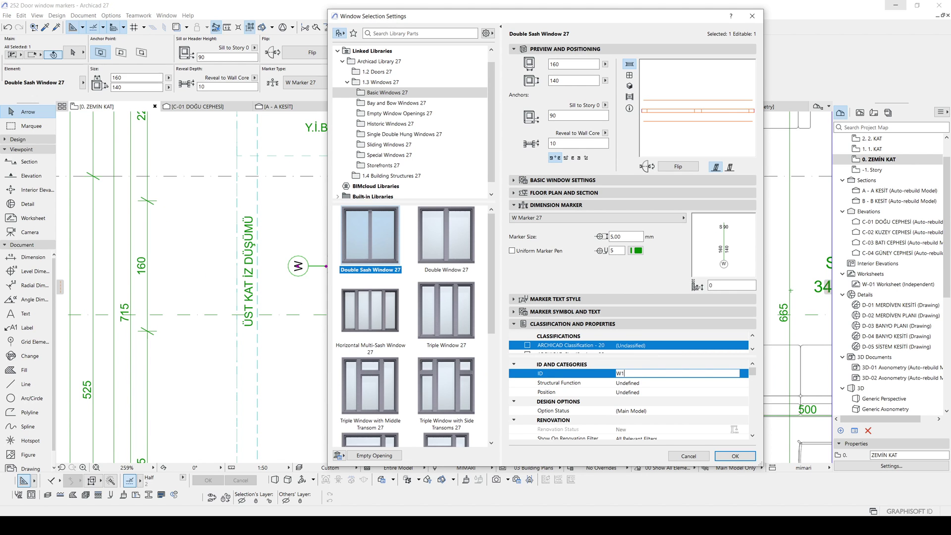
left_click(735, 455)
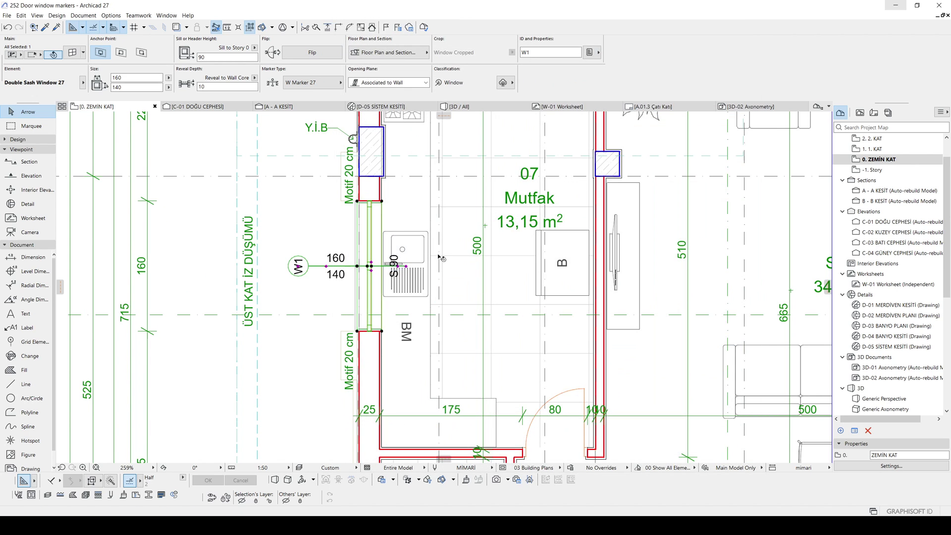
- Set the ID of the Salon's outer-wall window to W2 in its selection settings
scroll(412, 248, "down", 3)
scroll(545, 255, "right", 2)
scroll(561, 261, "up", 1)
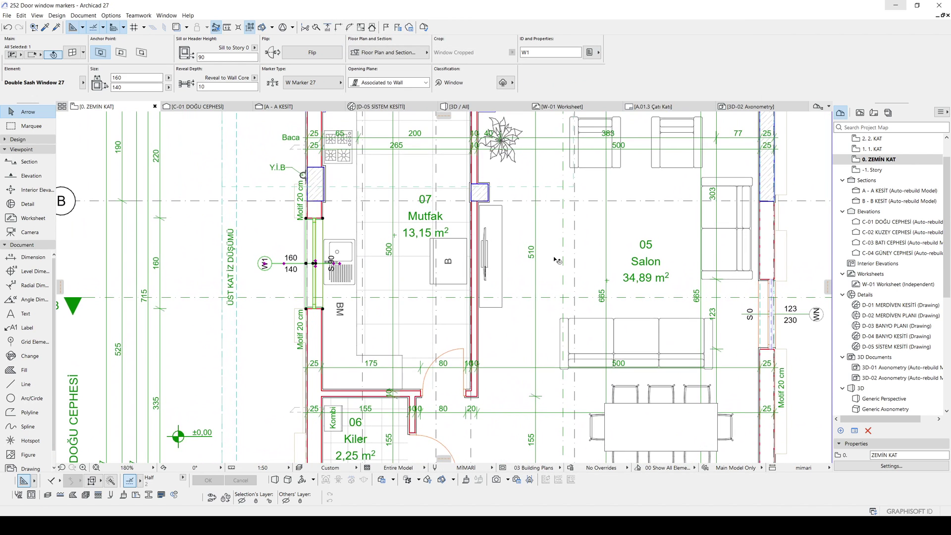
scroll(636, 282, "right", 4)
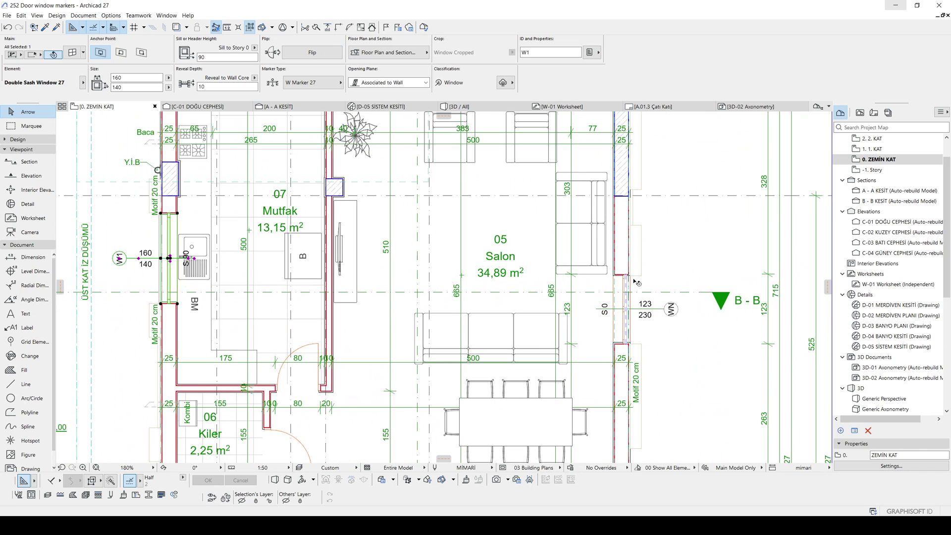
left_click(671, 310)
key("ctrl+t")
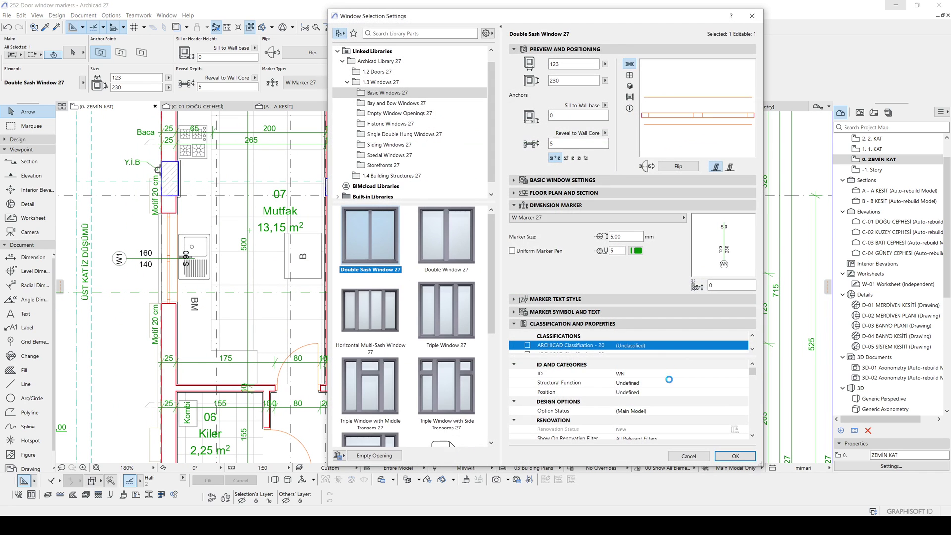
left_click(632, 373)
key("ctrl+a")
type("W")
left_click(726, 453)
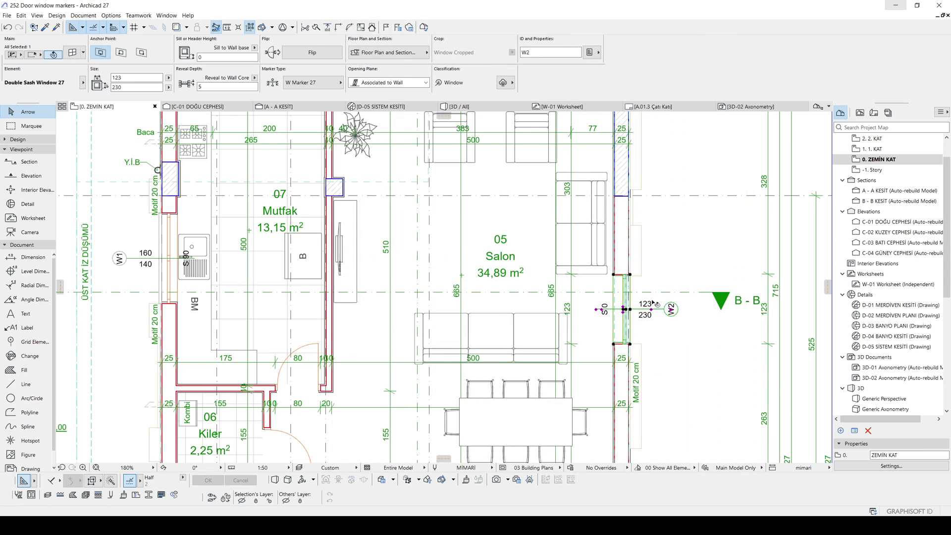
- Create a new Elements schedule scheme named DOOR WINDOW under the project's Schedules
scroll(545, 253, "down", 3)
scroll(545, 254, "down", 3)
scroll(555, 270, "up", 3)
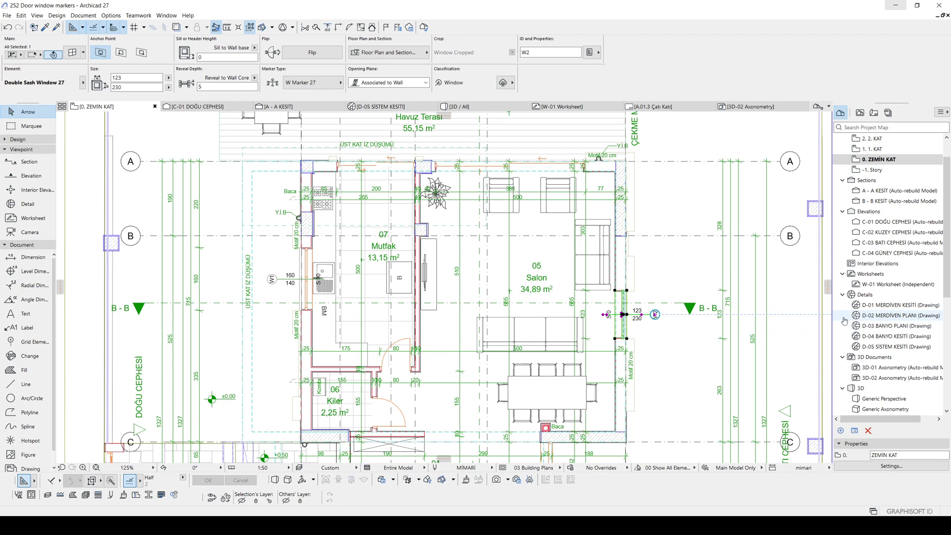
scroll(949, 272, "down", 3)
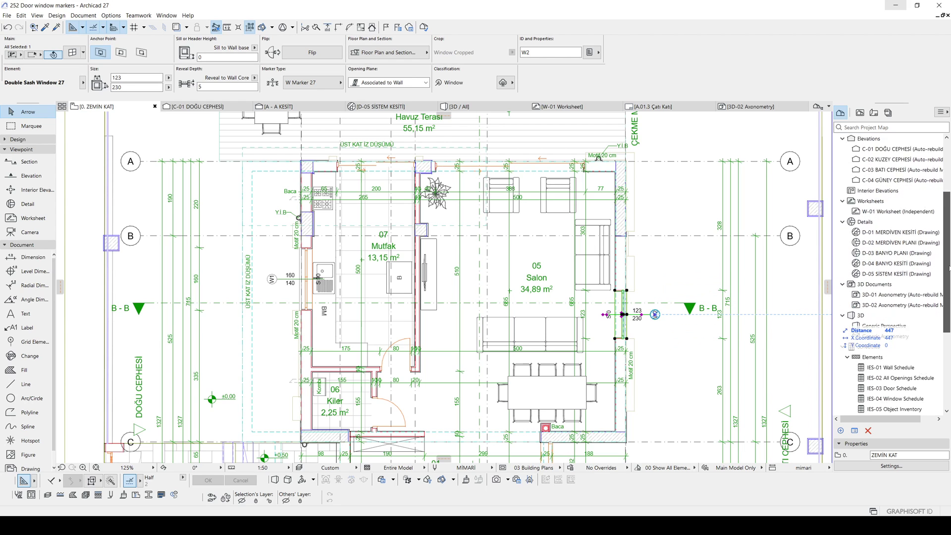
scroll(949, 272, "down", 3)
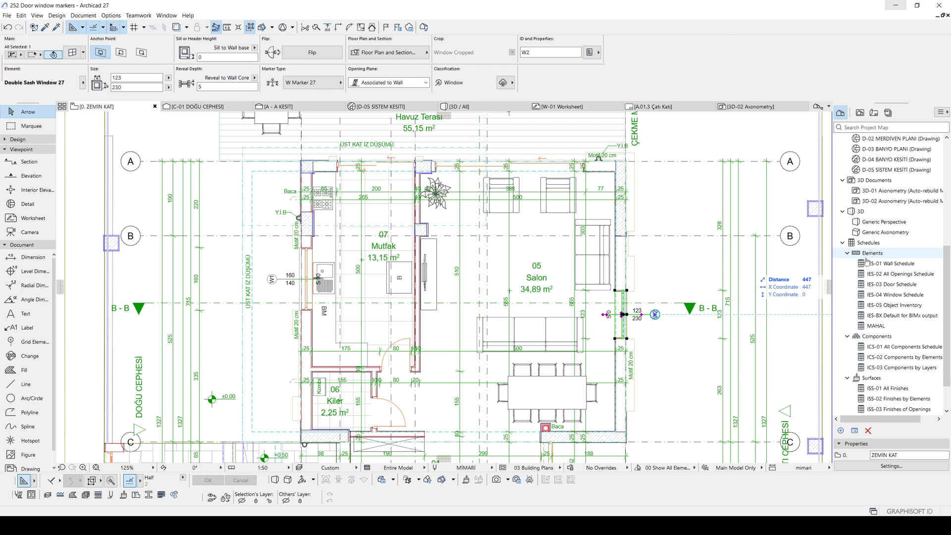
left_click(871, 257)
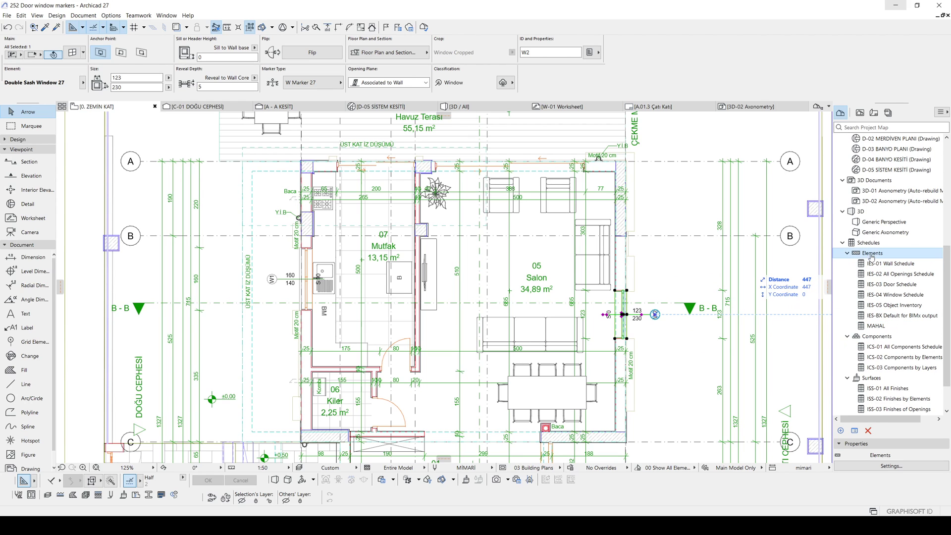
double_click(870, 255)
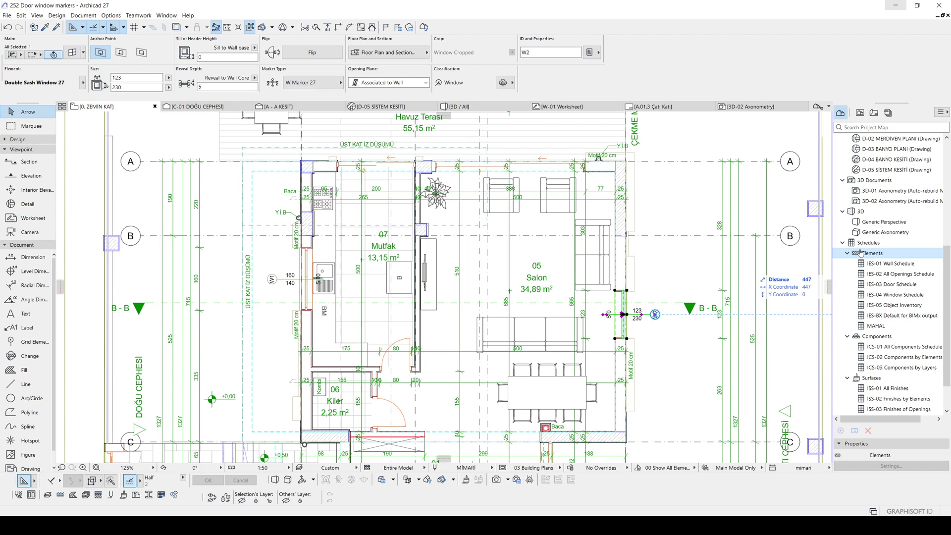
right_click(865, 244)
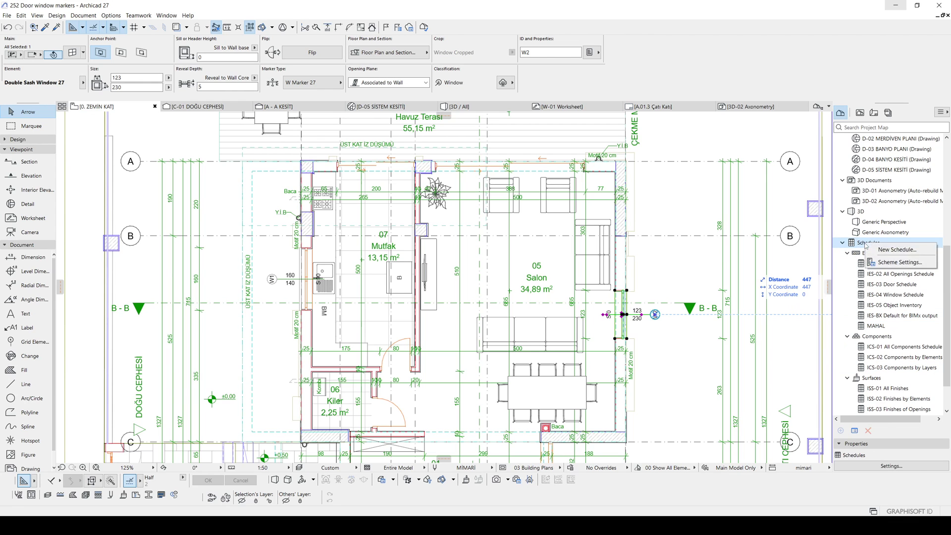
left_click(896, 249)
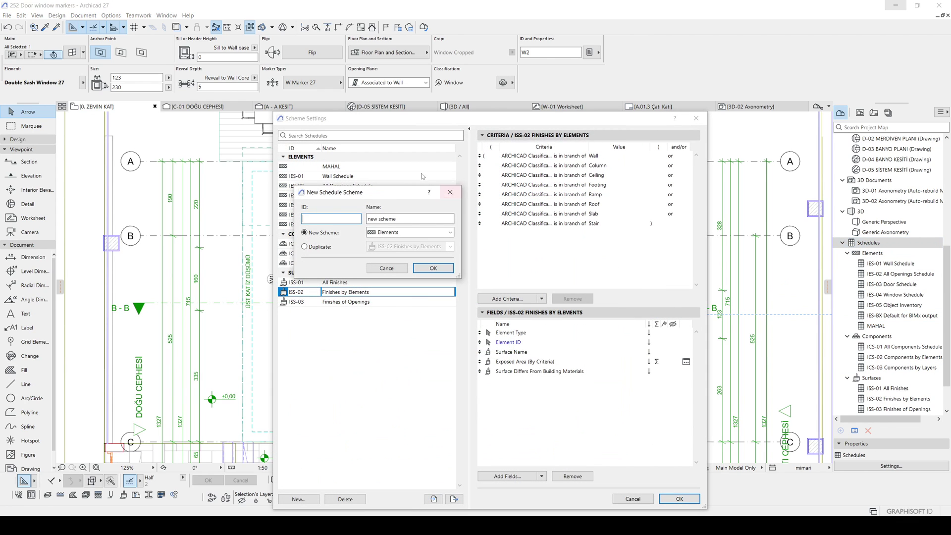
left_click_drag(417, 192, 614, 302)
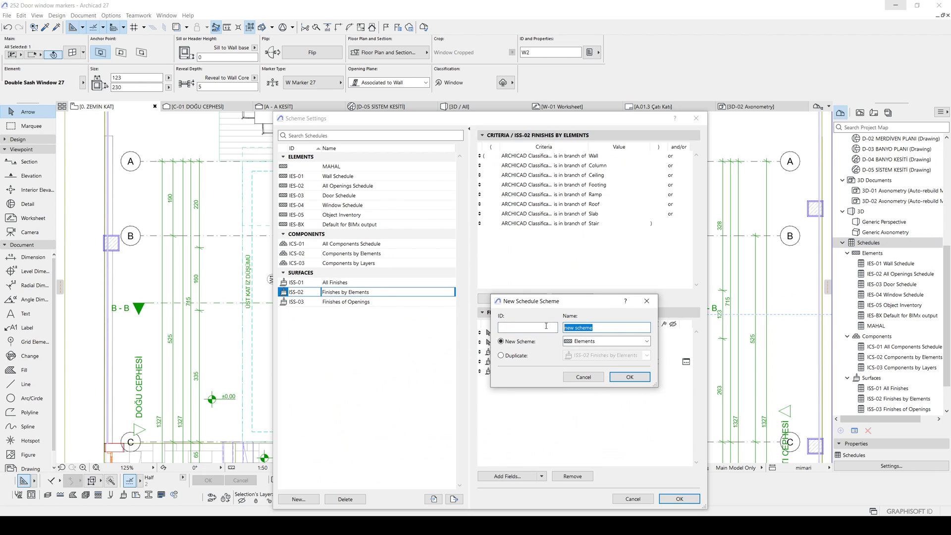
type("D")
type("DO")
type("OR WINDOW")
left_click(583, 342)
left_click(584, 343)
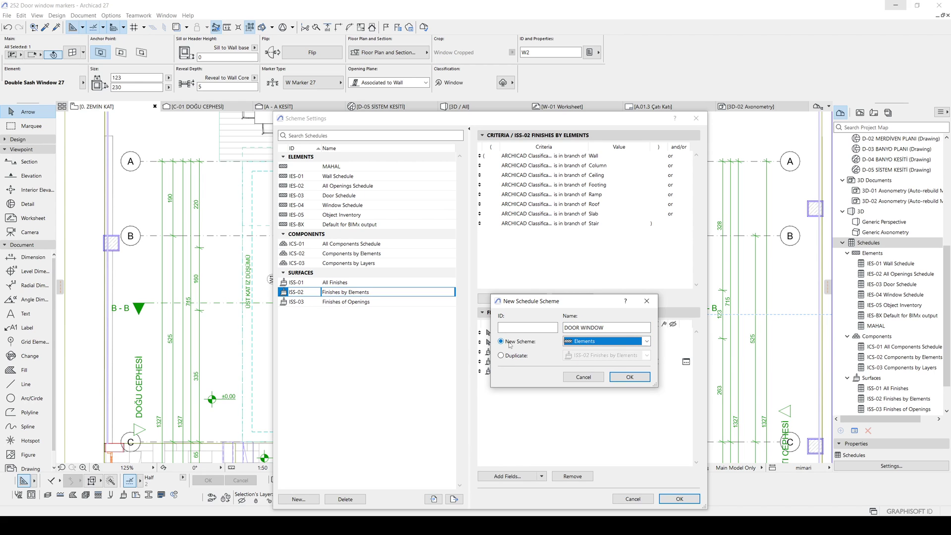
left_click(614, 377)
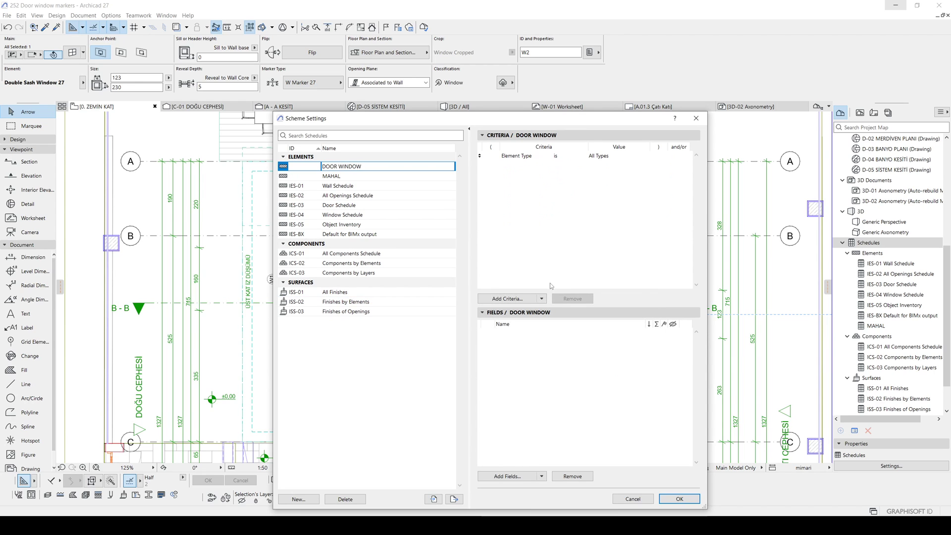
- Set the DOOR WINDOW scheme's Element Type criterion to Window and add a second Element Type criterion set to Door
left_click(634, 156)
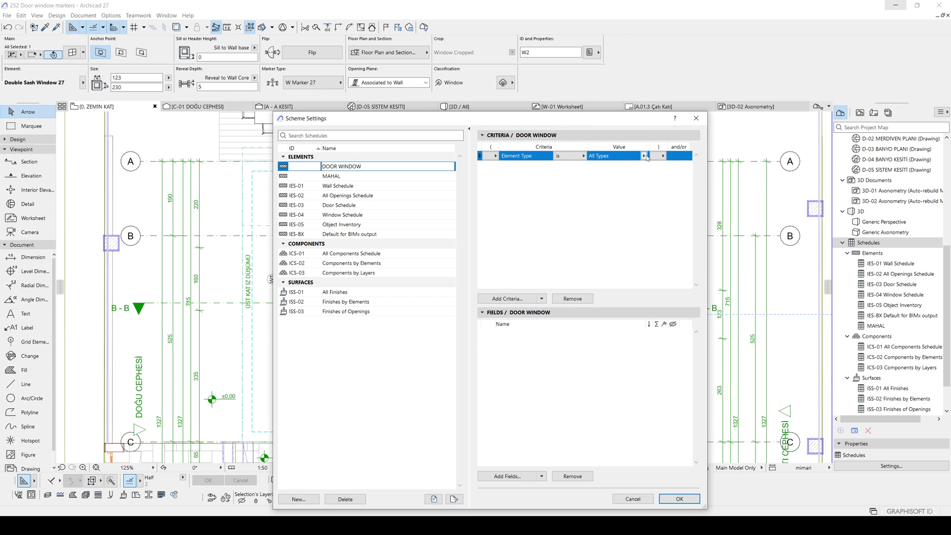
left_click(644, 156)
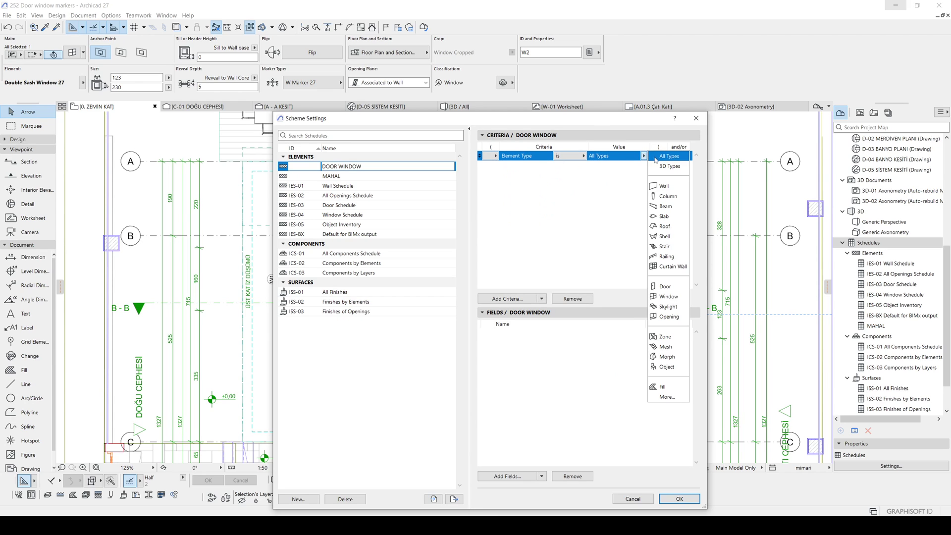
left_click(661, 297)
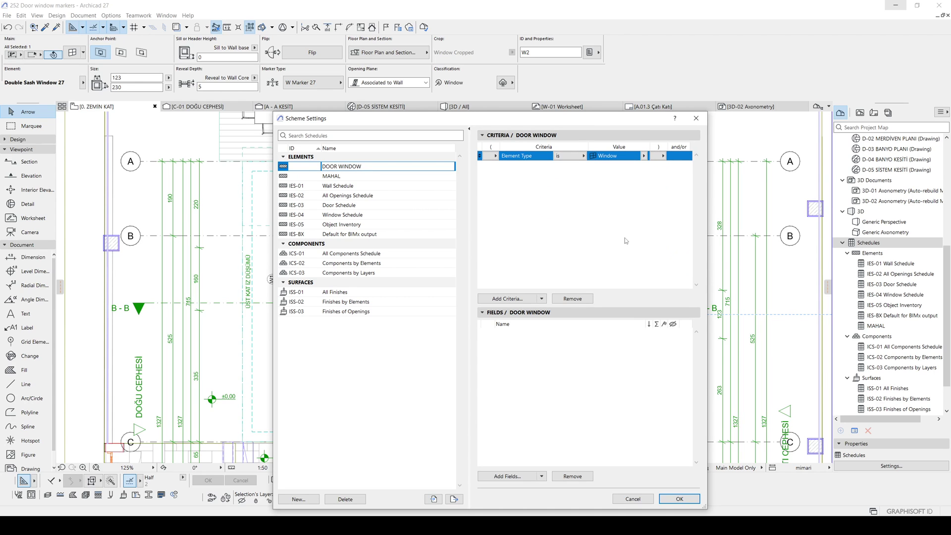
left_click(514, 299)
type("ele")
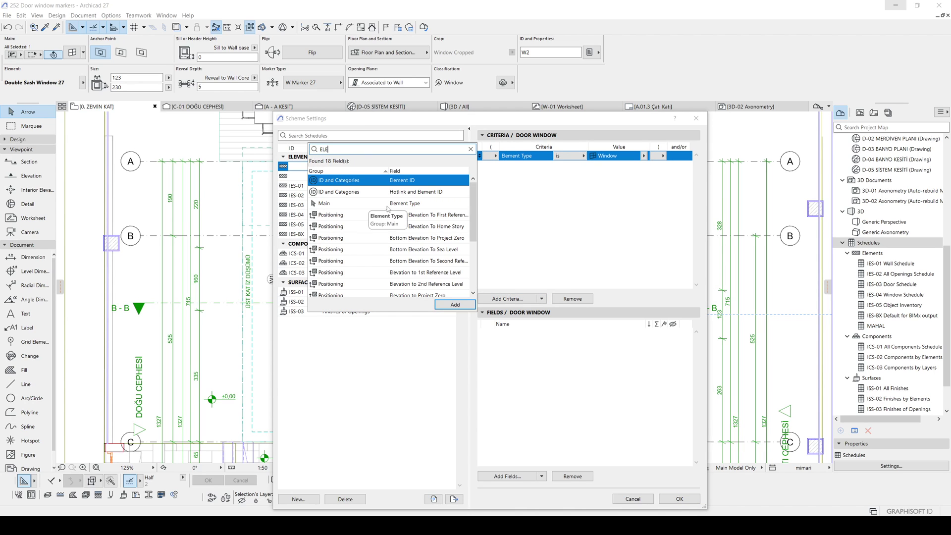
double_click(410, 206)
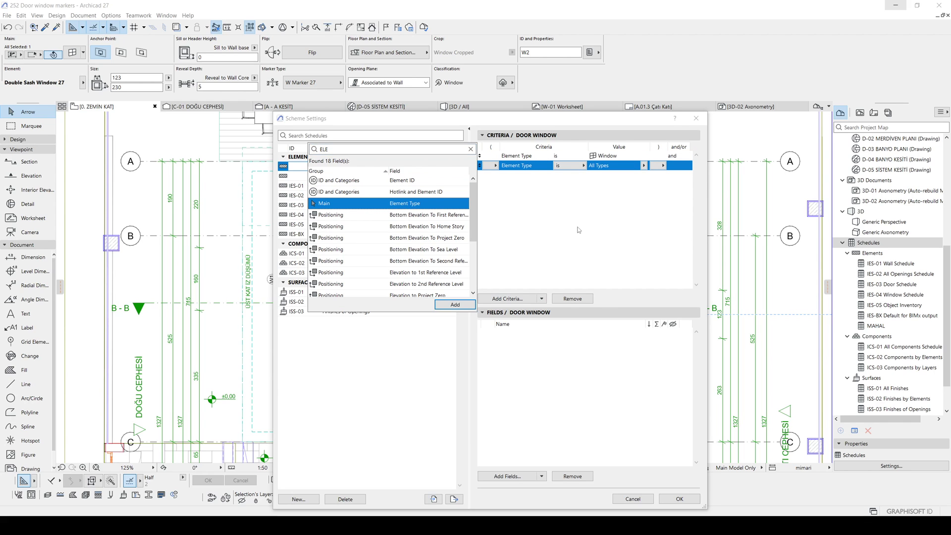
left_click(645, 166)
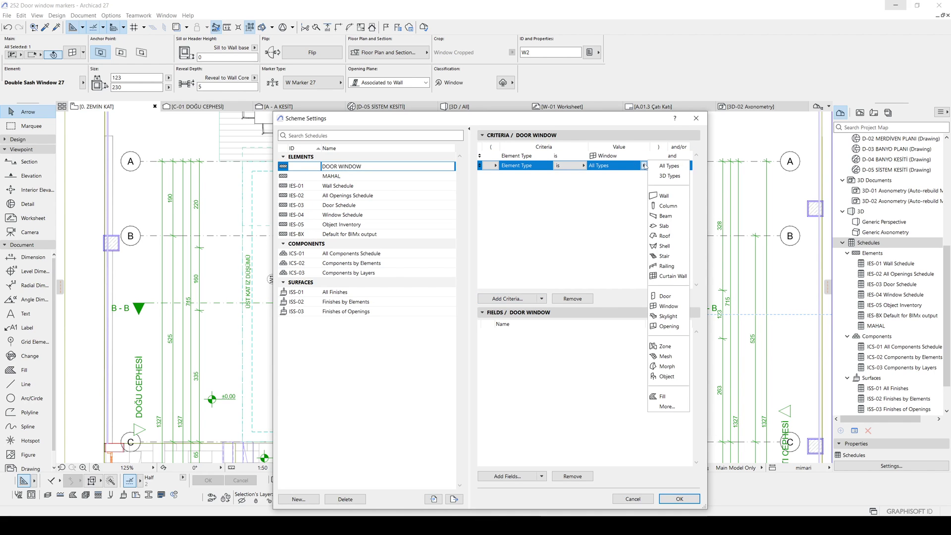
left_click(665, 296)
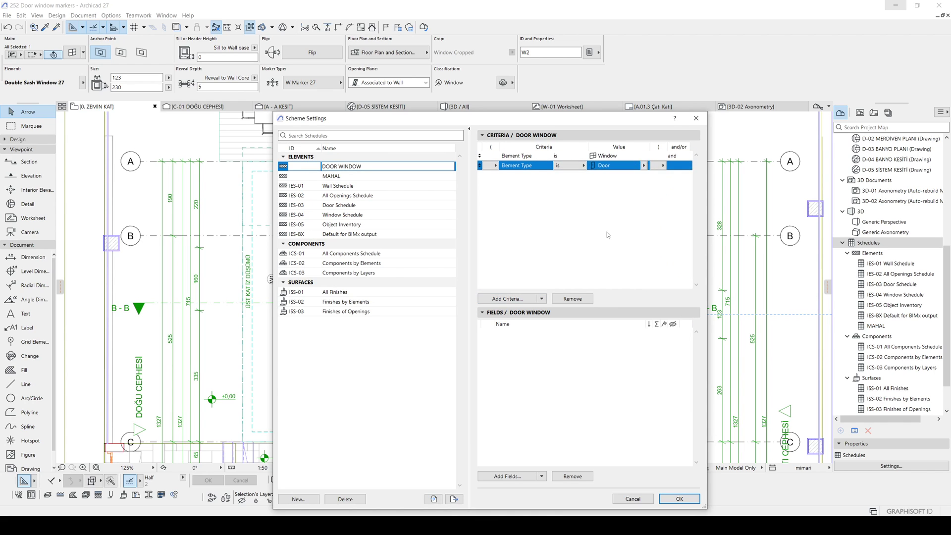
- Join the Window and Door criteria of the scheme with the or operator
left_click(674, 157)
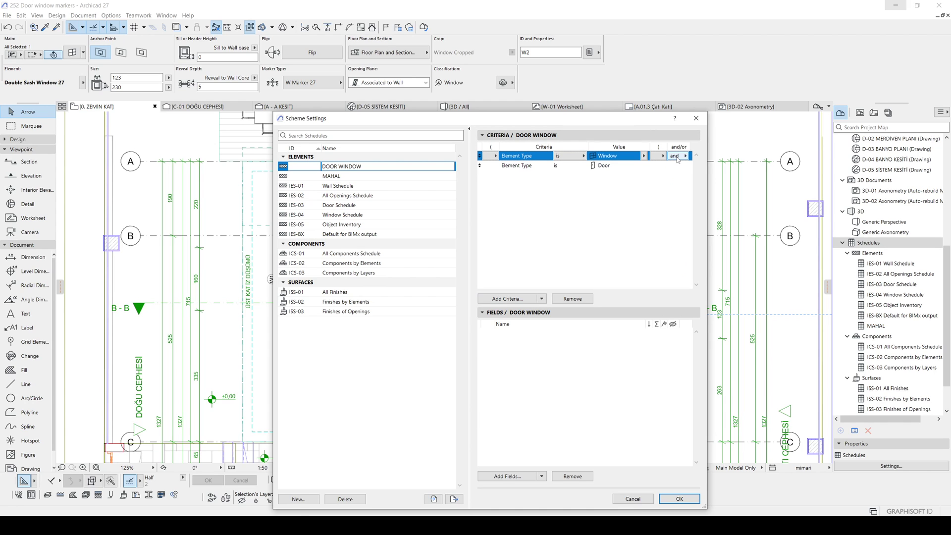
left_click(677, 160)
left_click(667, 168)
left_click_drag(619, 119, 672, 82)
left_click(674, 143)
left_click(677, 147)
left_click(588, 162)
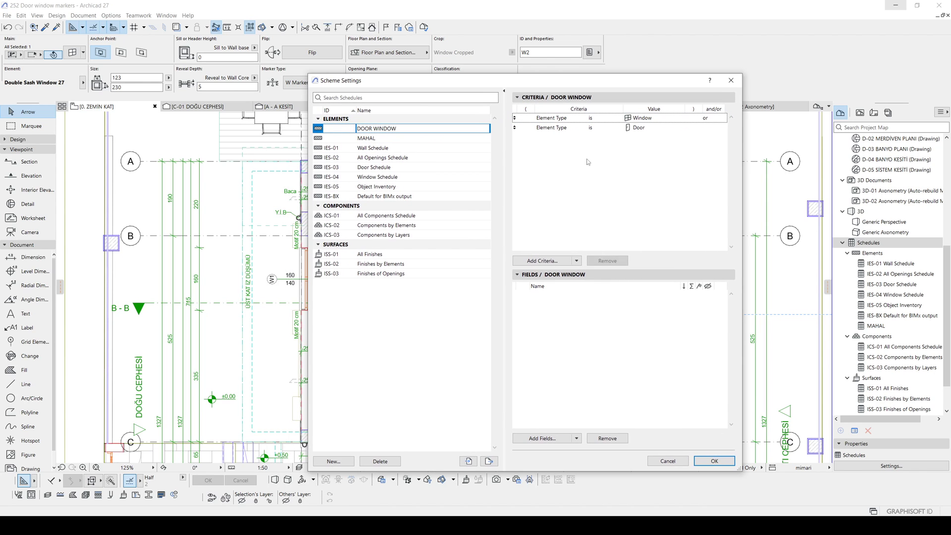
- Add the Element ID general parameter as a field of the DOOR WINDOW scheme and accept the scheme settings
left_click(545, 438)
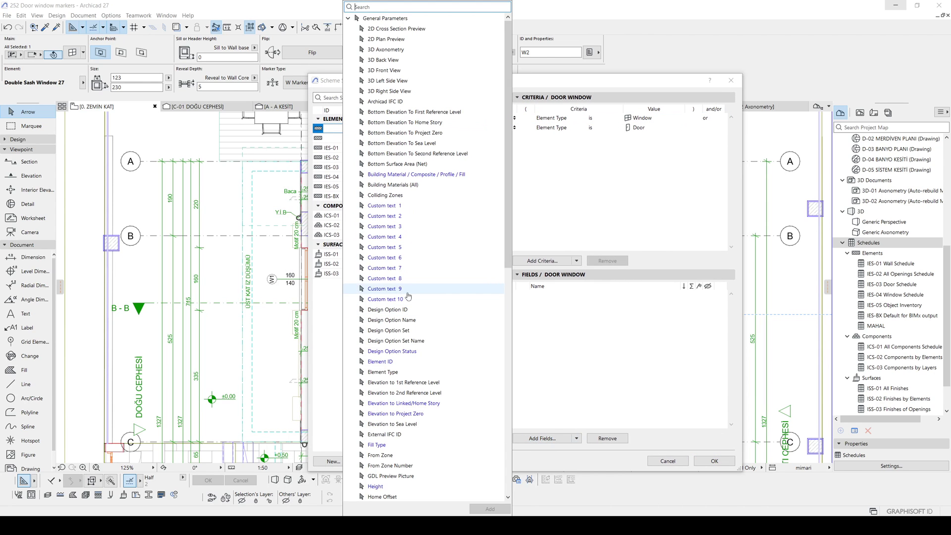
type("ID")
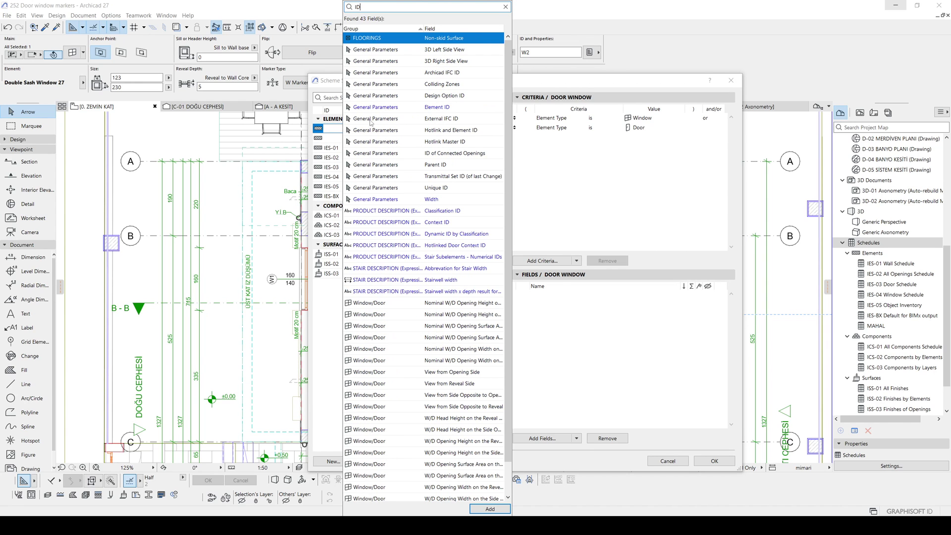
left_click(438, 111)
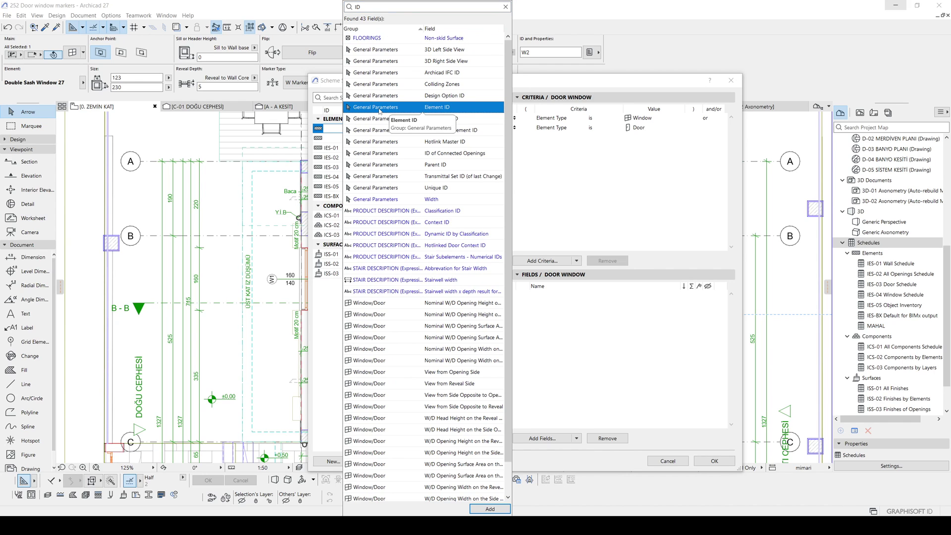
double_click(380, 111)
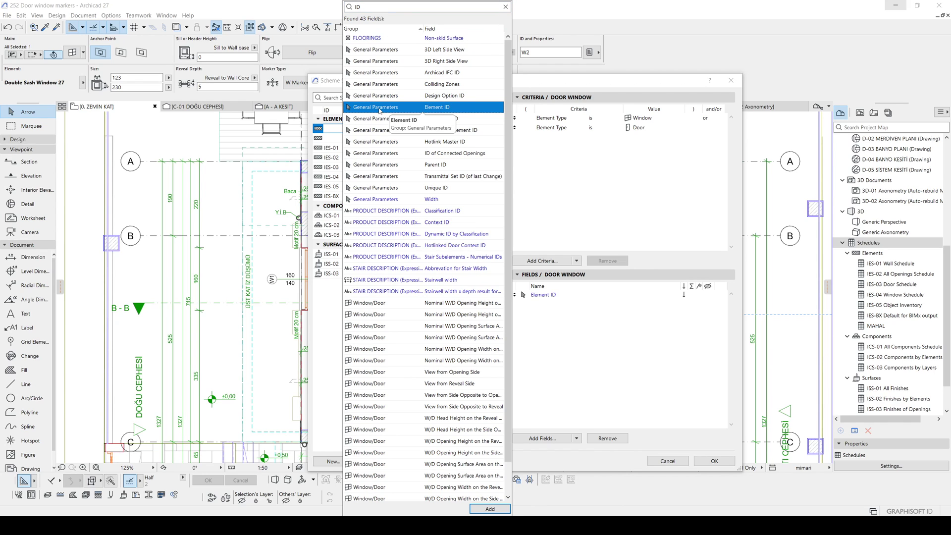
left_click(605, 205)
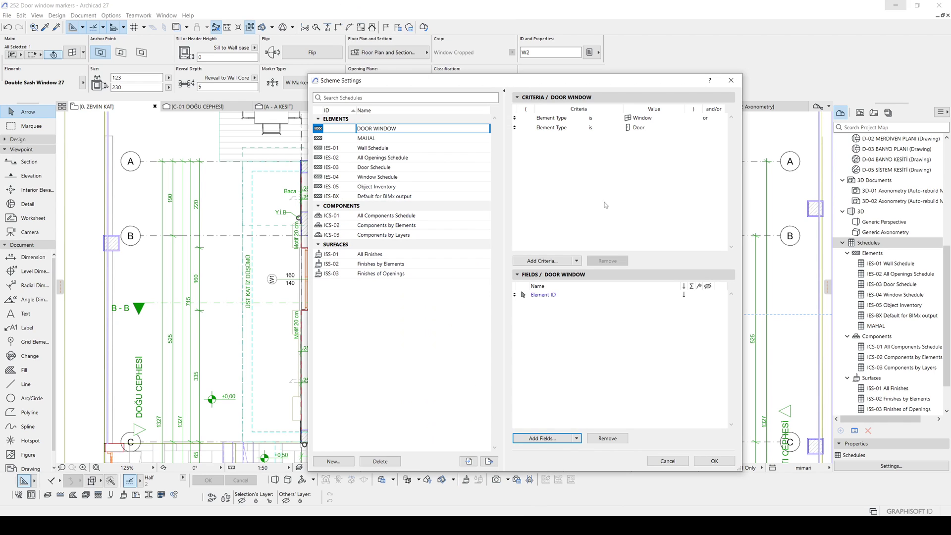
left_click(714, 461)
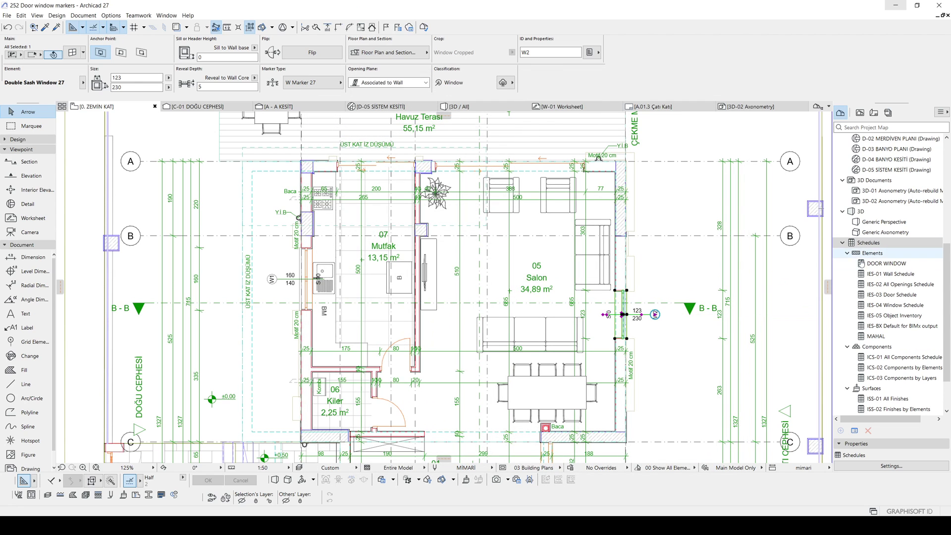
- Open the DOOR WINDOW schedule, widen its Element ID column to about 70 mm, and review the window IDs at the end of the list
left_click(886, 264)
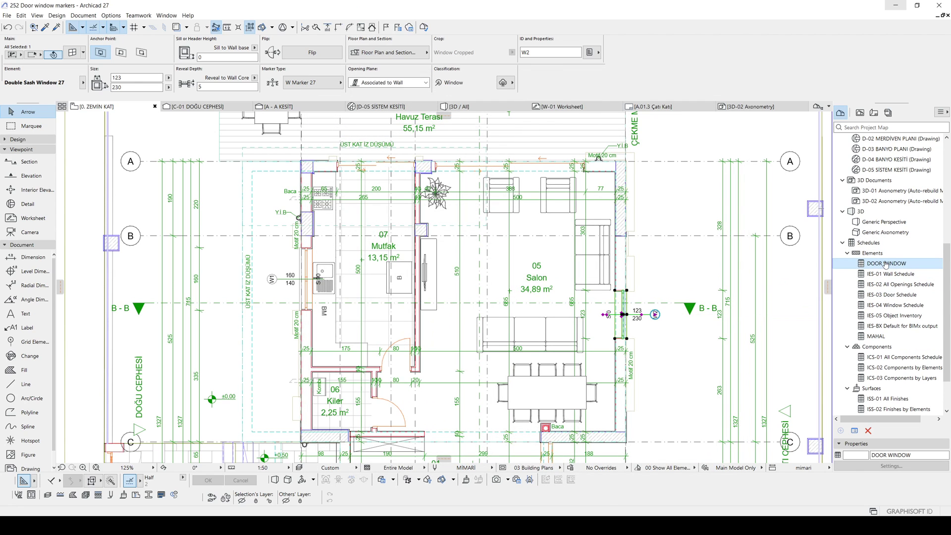
double_click(885, 264)
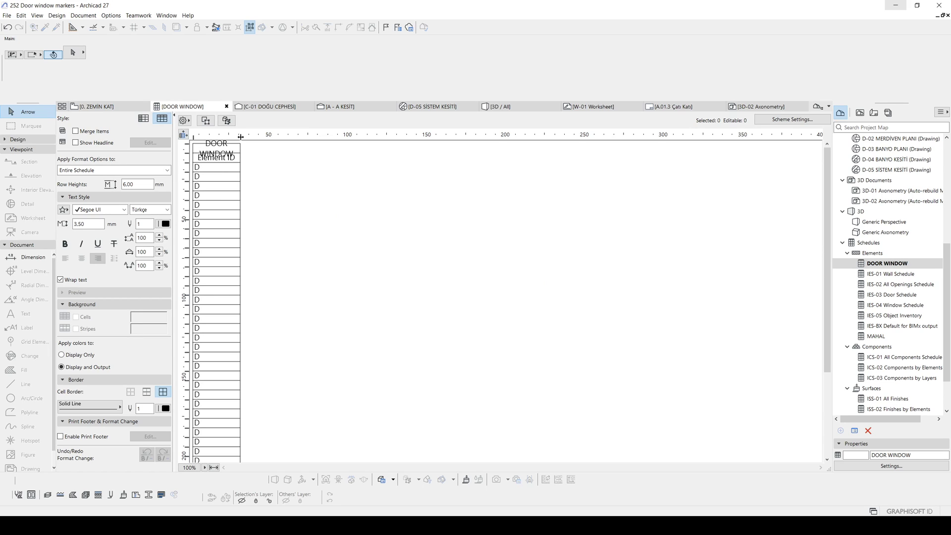
left_click_drag(240, 136, 306, 143)
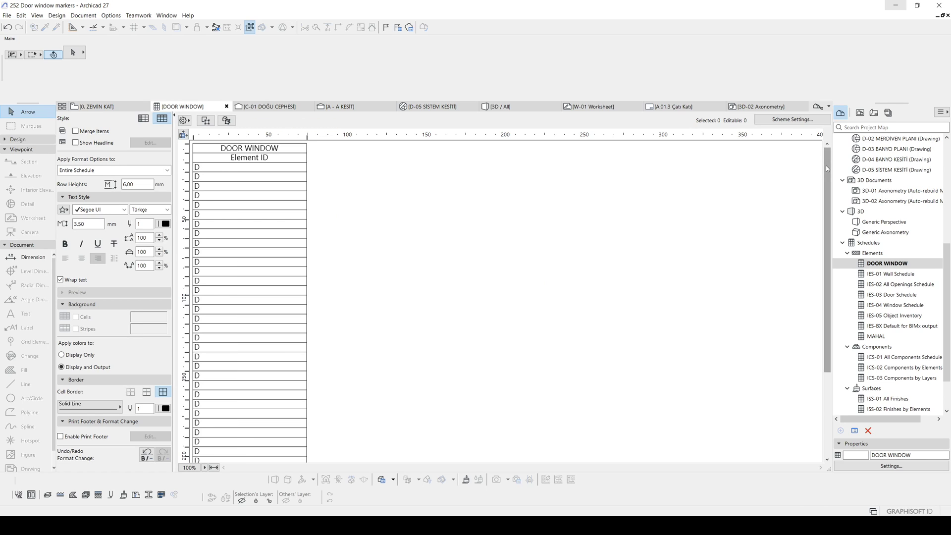
left_click_drag(826, 176, 826, 260)
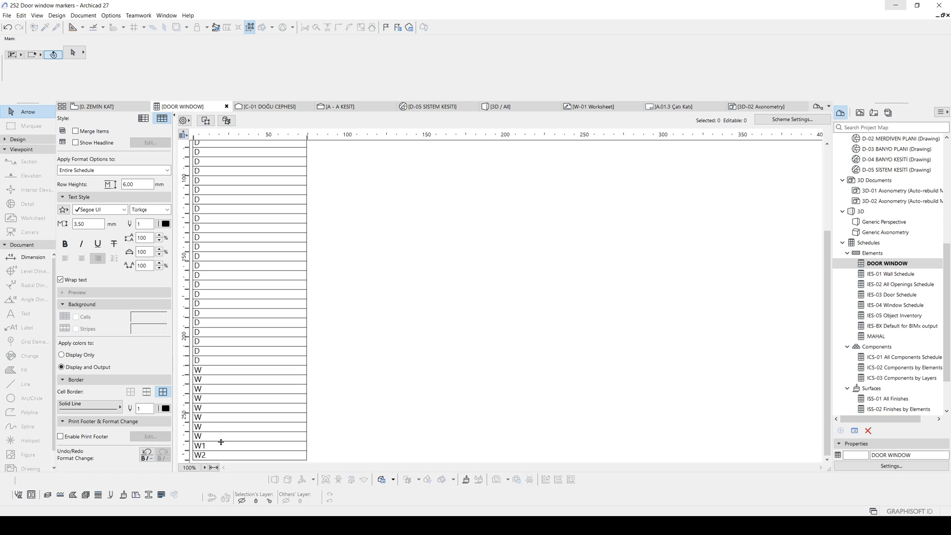
left_click(201, 437)
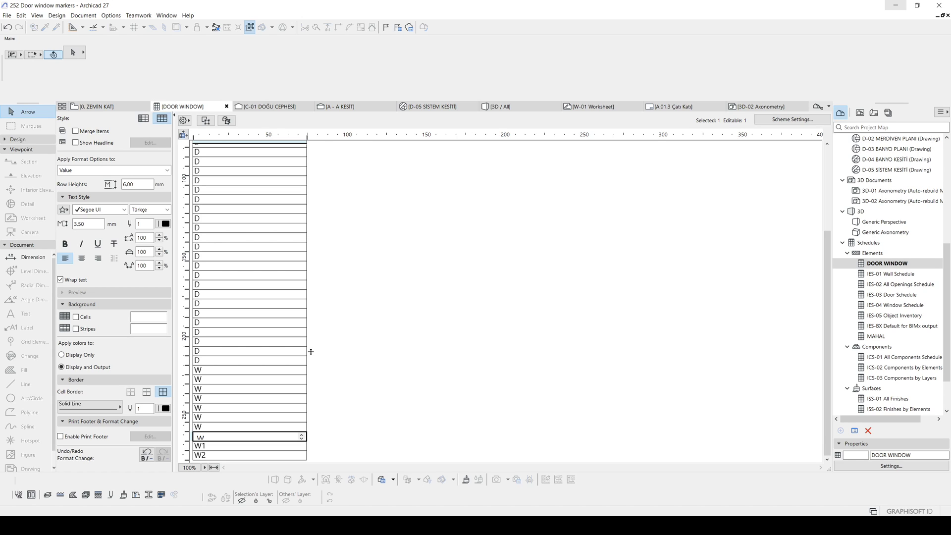
- Add the Home Story Name general parameter as a field in the DOOR WINDOW scheme settings
left_click(892, 468)
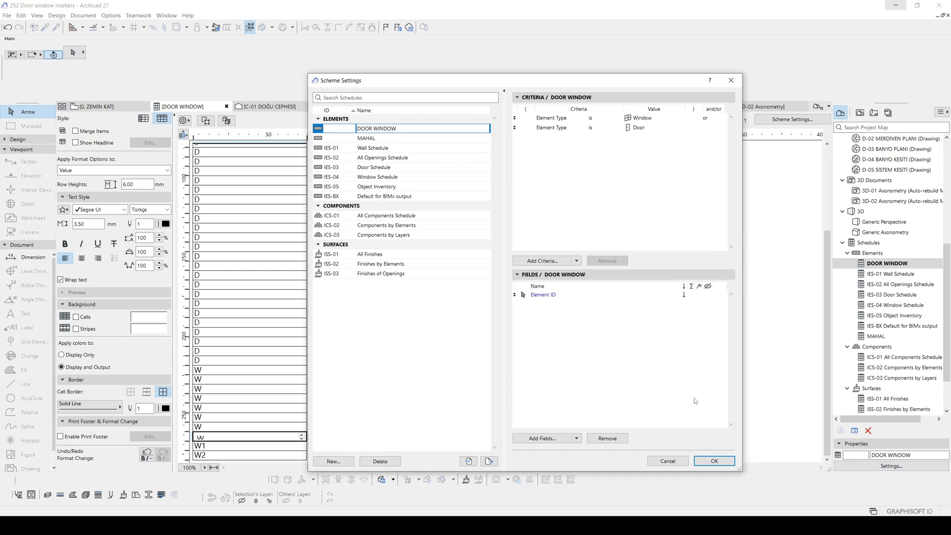
left_click(554, 439)
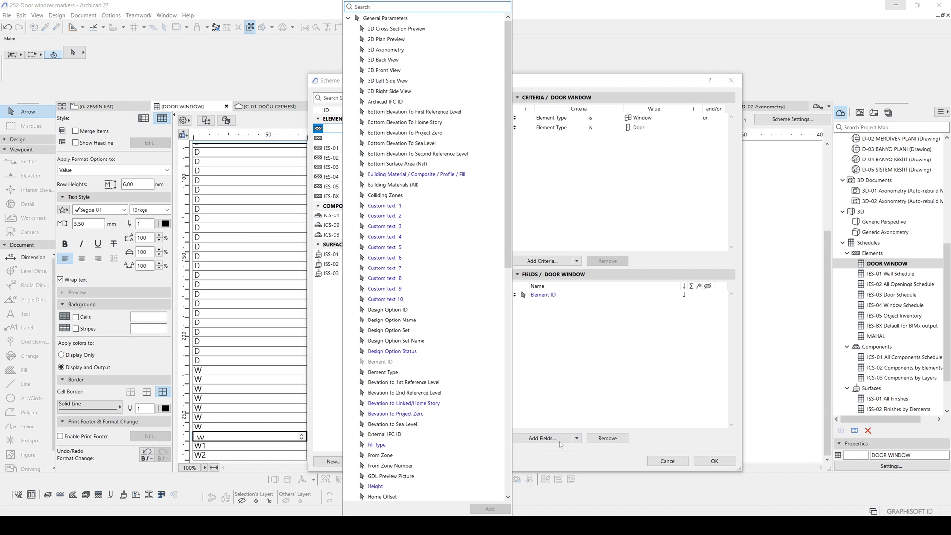
type("s")
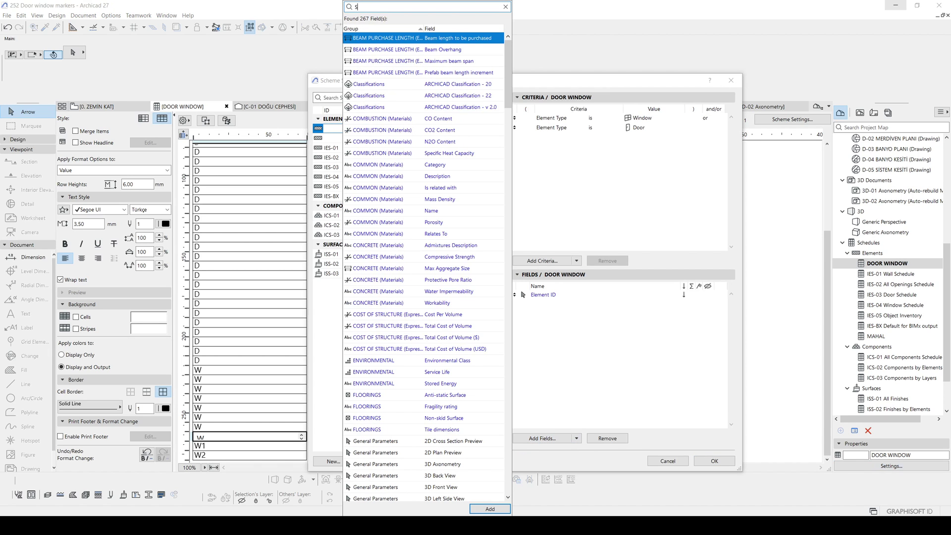
type("tORY")
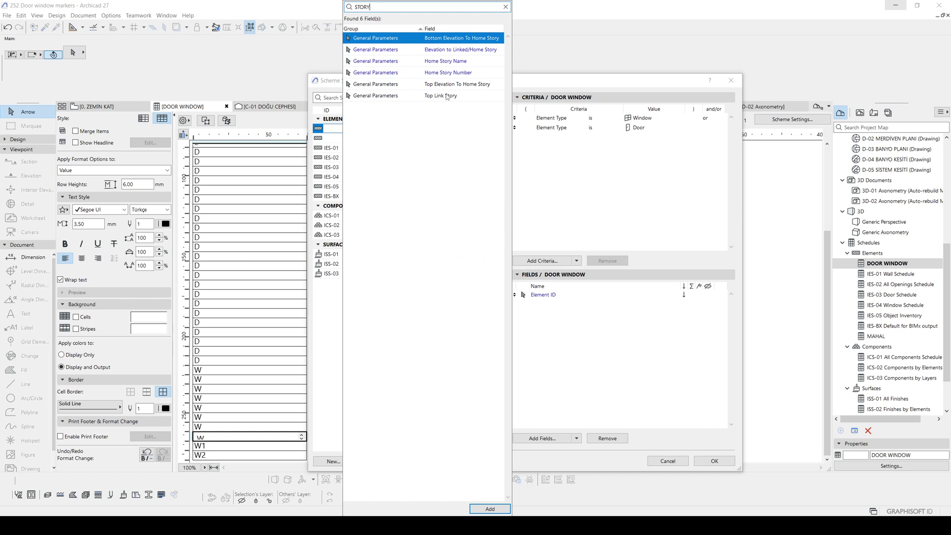
left_click(429, 62)
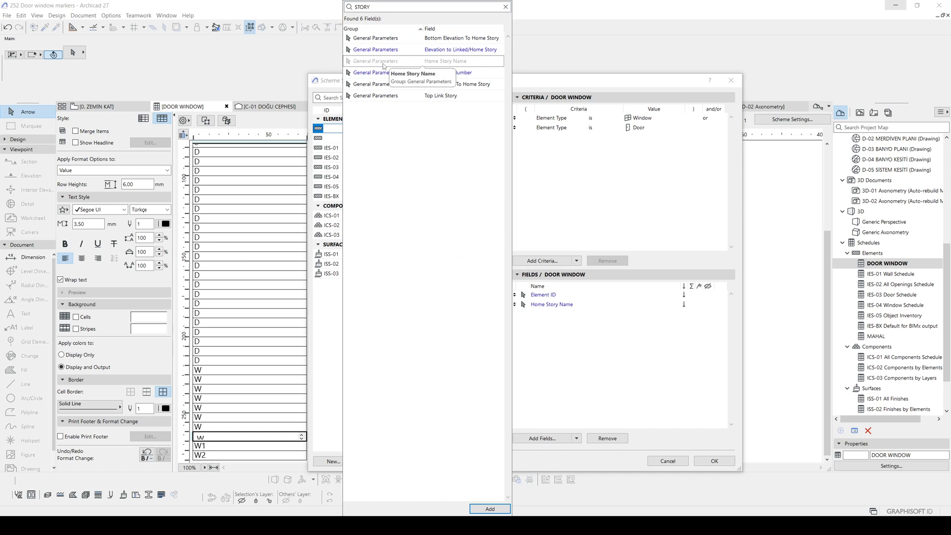
- Place the Home Story Name field above Element ID in the DOOR WINDOW scheme and accept the scheme settings
double_click(384, 61)
left_click(597, 207)
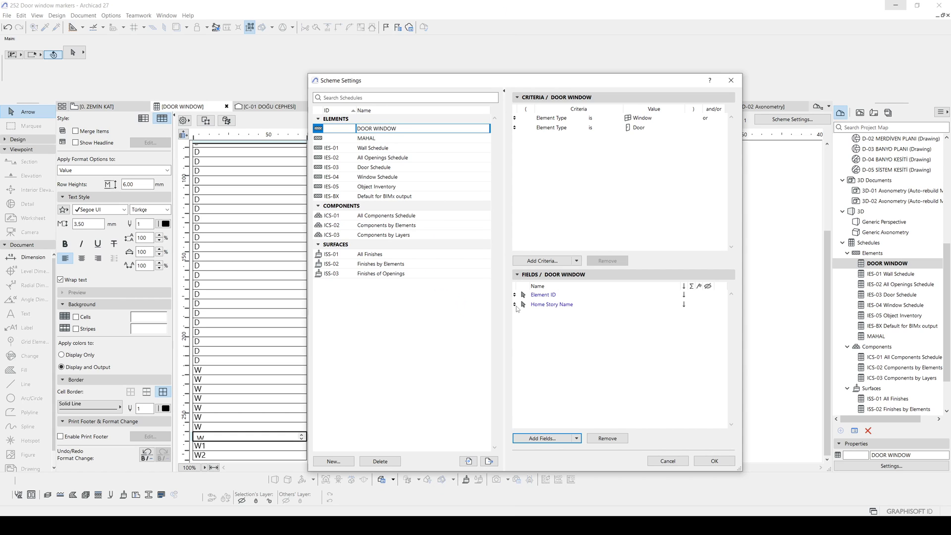
left_click_drag(514, 304, 514, 295)
left_click(610, 296)
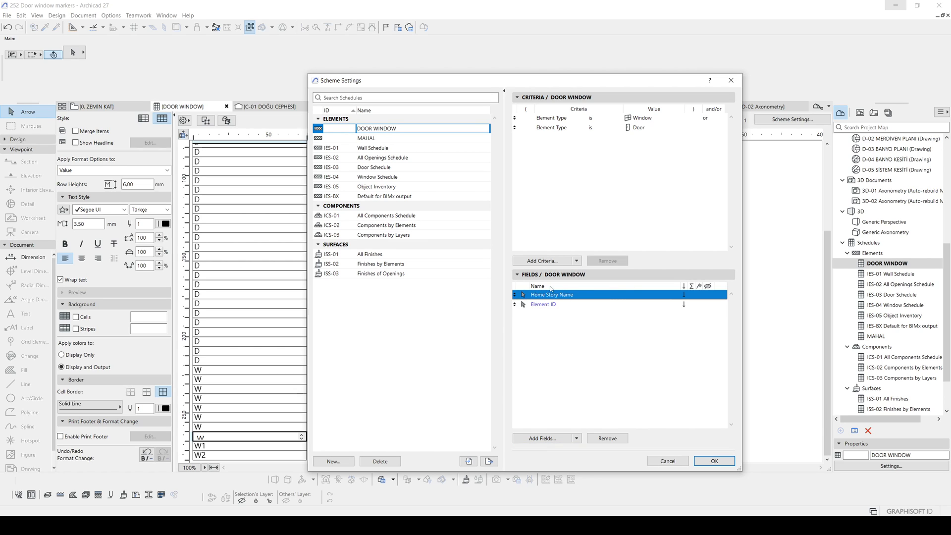
left_click(716, 461)
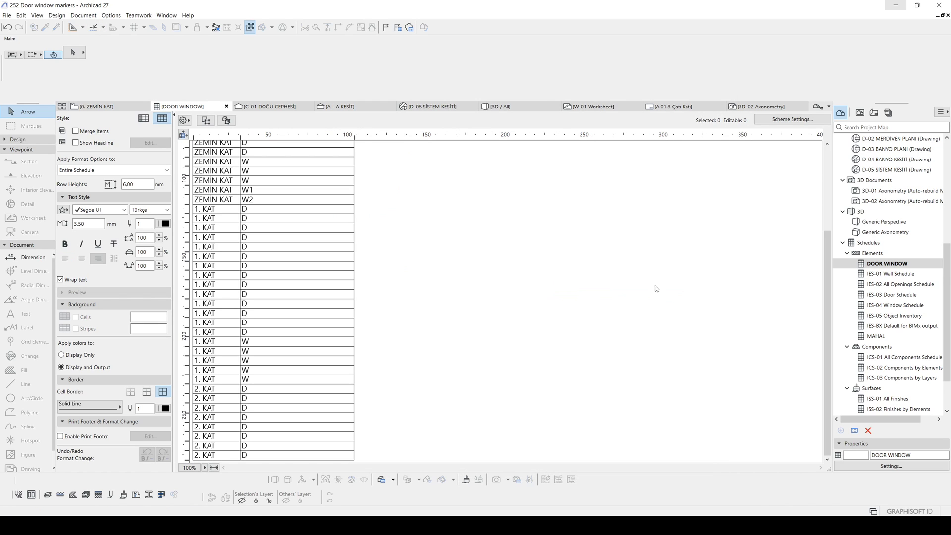
- Number the Element IDs of the ZEMİN KAT doors in the DOOR WINDOW schedule consecutively from D1 to D12
left_click(826, 177)
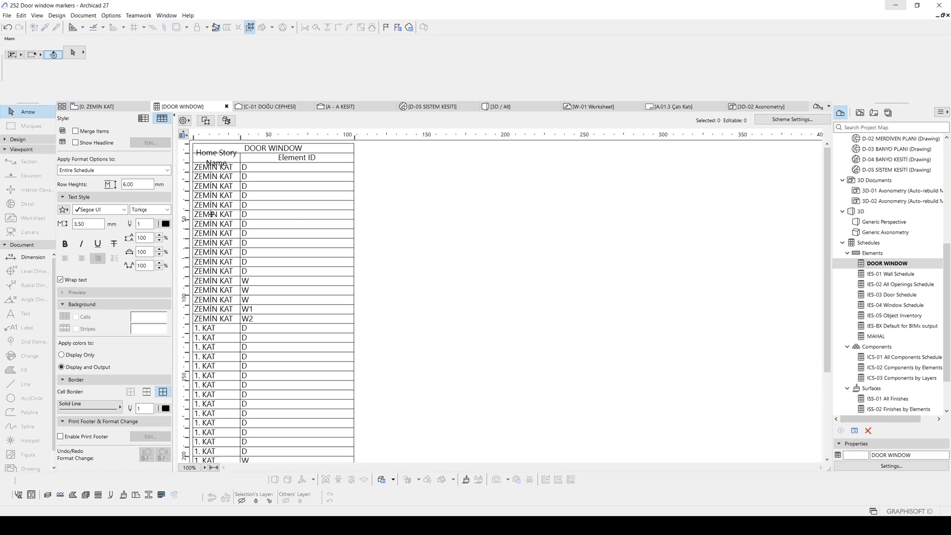
scroll(215, 320, "down", 3)
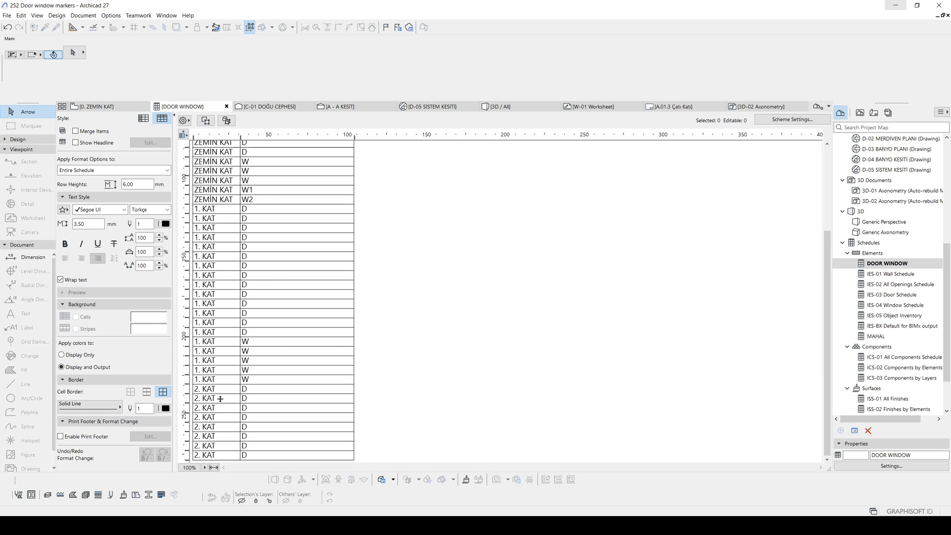
scroll(220, 398, "up", 3)
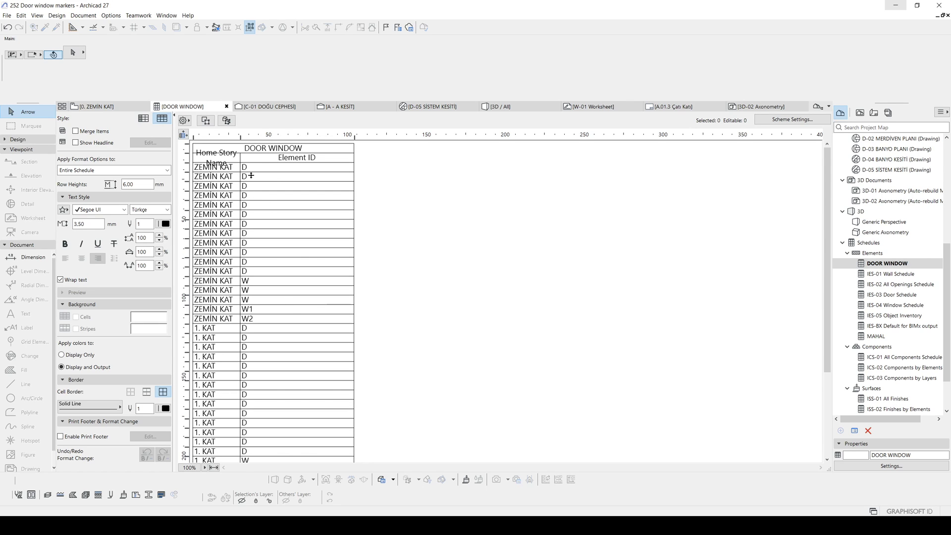
left_click(253, 167)
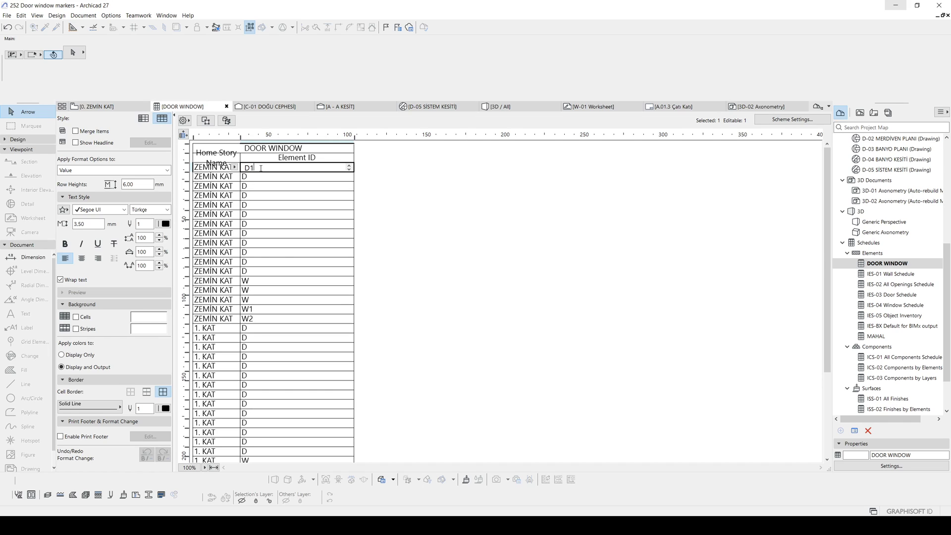
key("Return")
type("2")
key("Return")
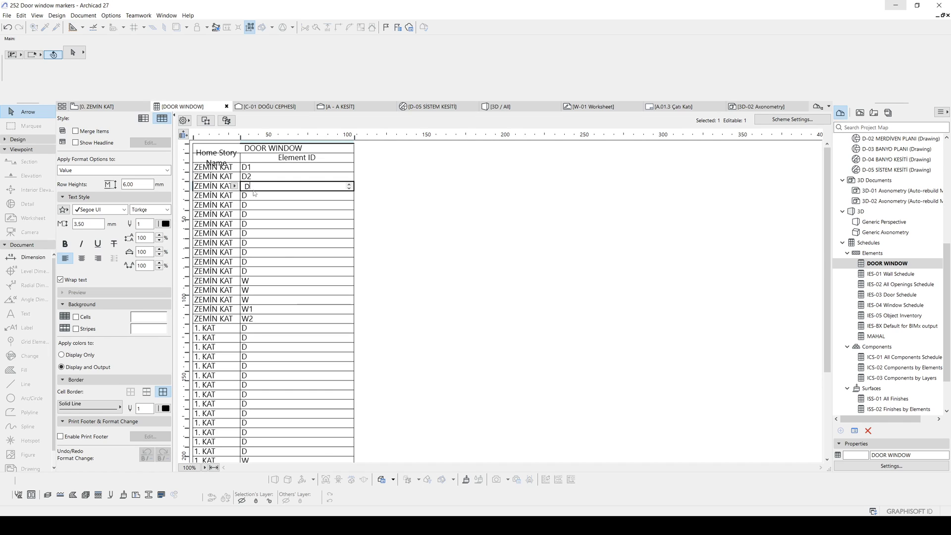
type("3")
key("Return")
type("4")
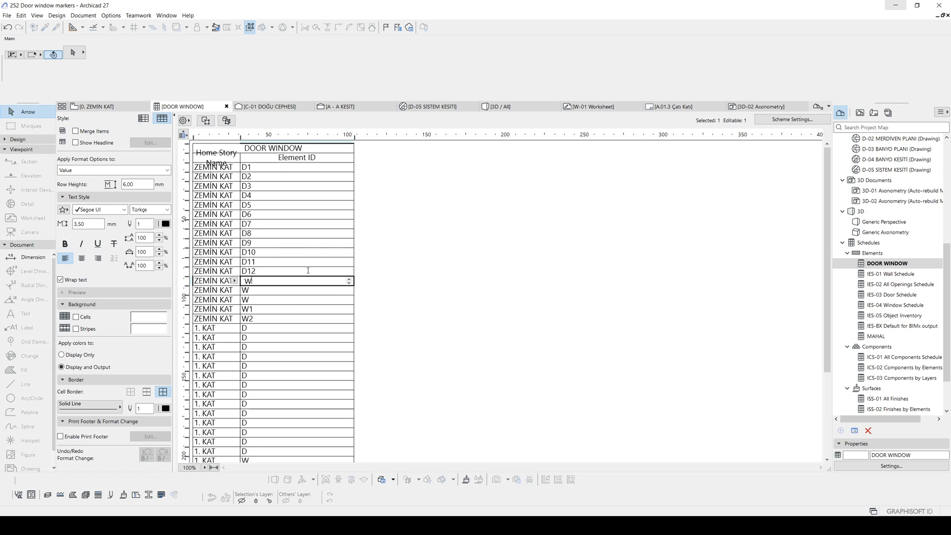
- Open the 0. ZEMİN KAT floor plan and check the IDs of the doors around the Kiler and at the apartment entrance
scroll(879, 195, "up", 7)
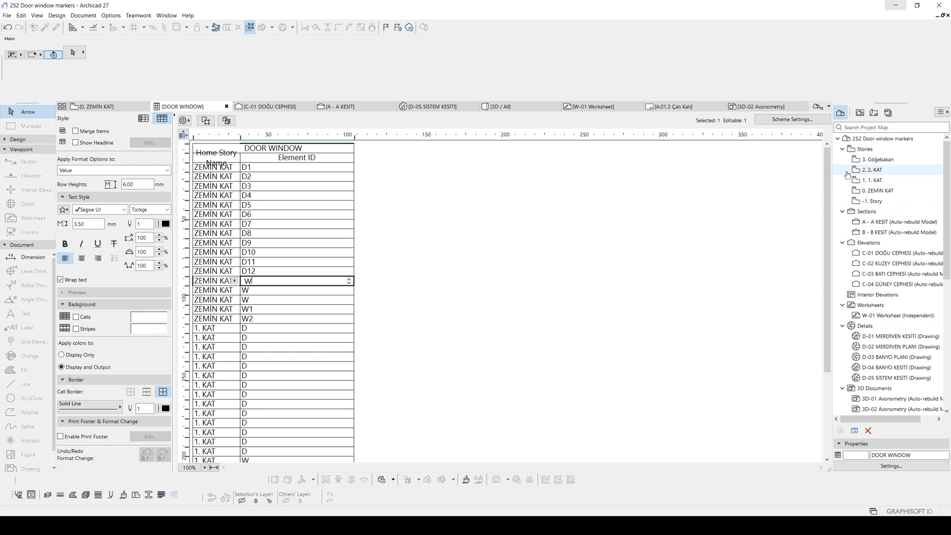
double_click(879, 190)
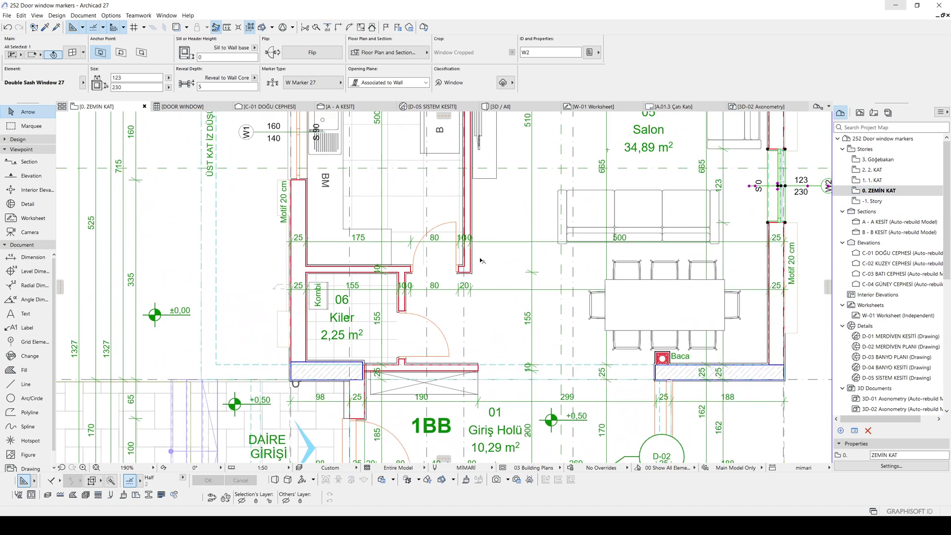
left_click(461, 223)
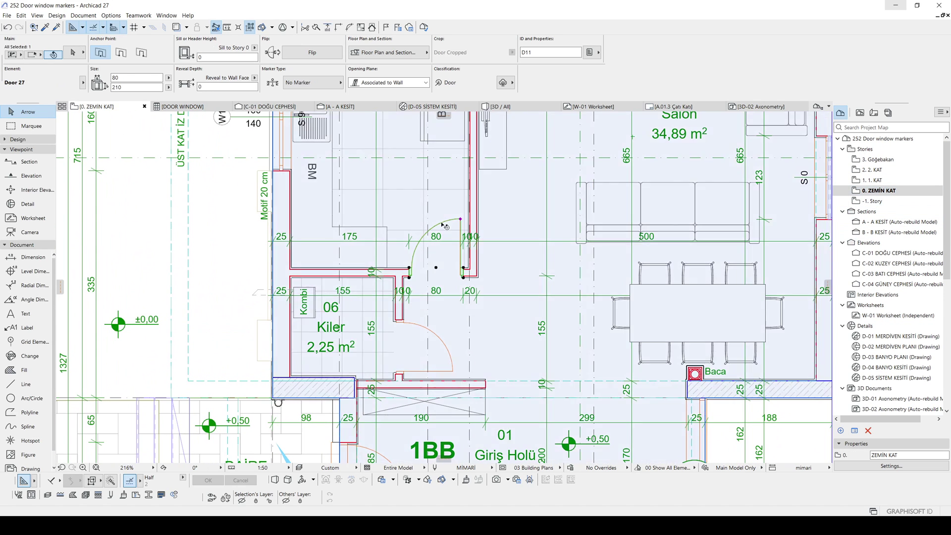
scroll(435, 190, "down", 1)
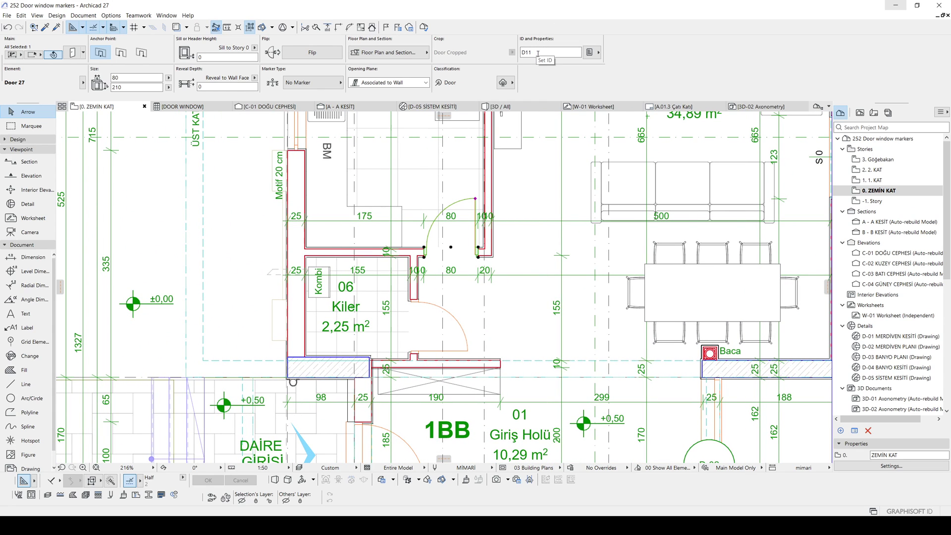
left_click(411, 301)
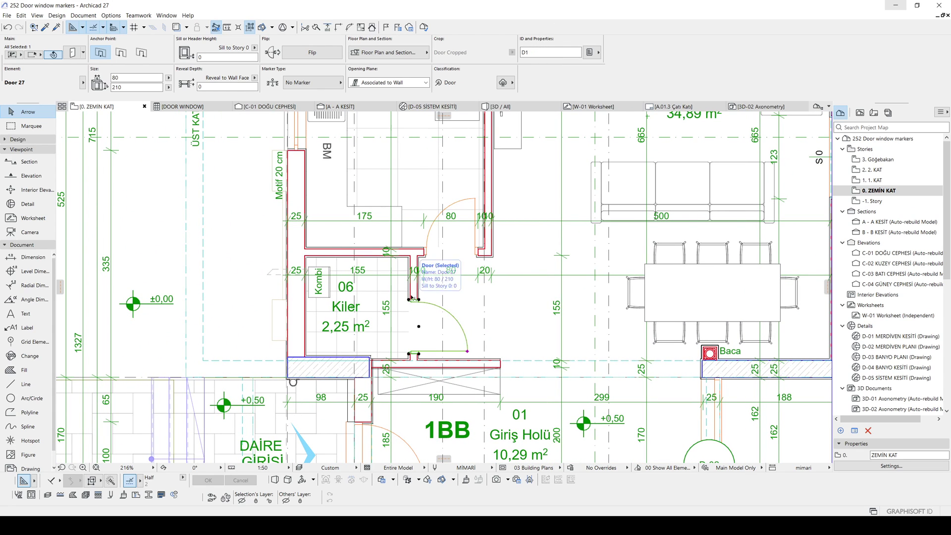
scroll(473, 290, "down", 5)
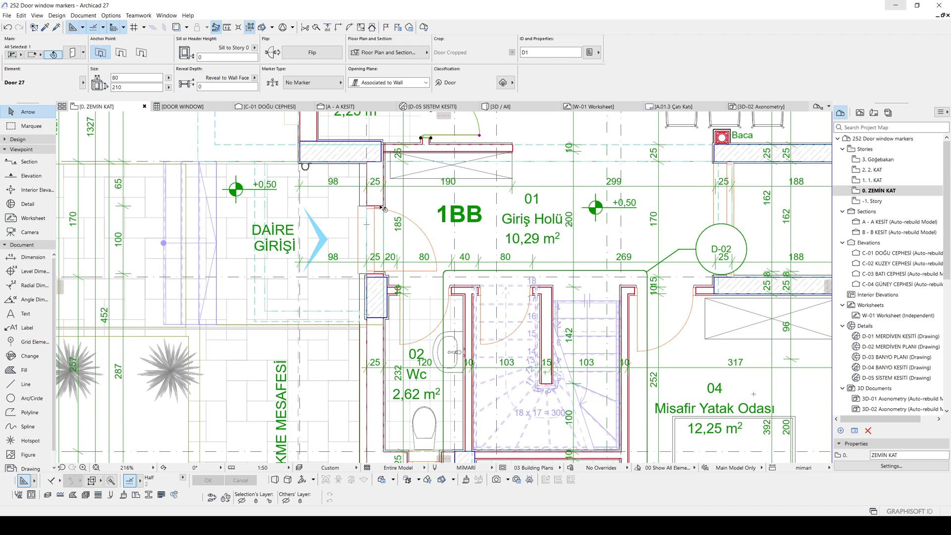
left_click(385, 206)
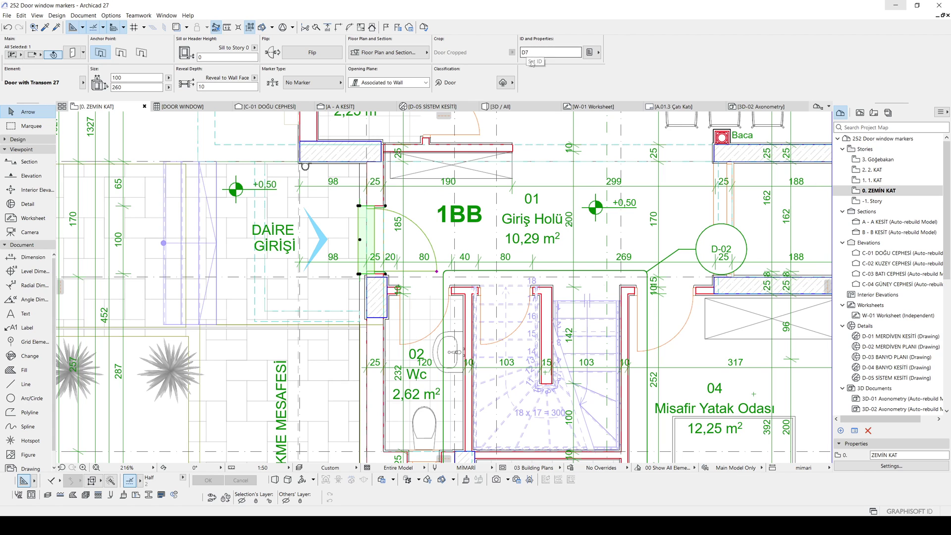
scroll(414, 247, "down", 3)
middle_click_drag(470, 249, 449, 235)
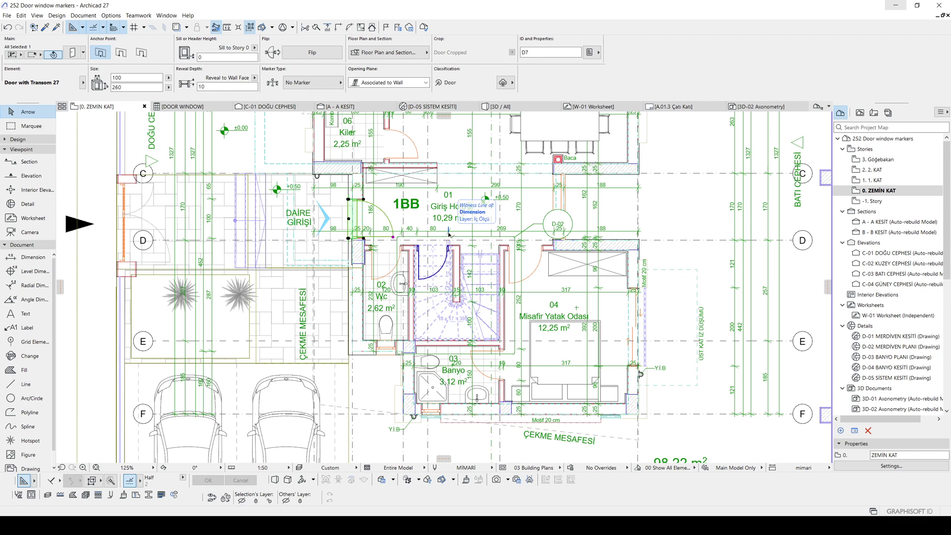
scroll(534, 200, "up", 1)
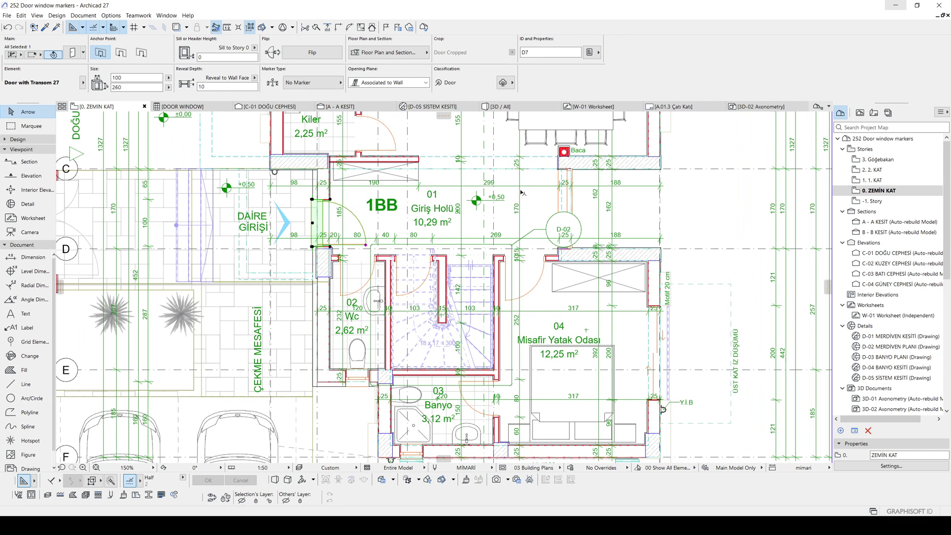
middle_click_drag(528, 188, 534, 271)
scroll(539, 252, "down", 1)
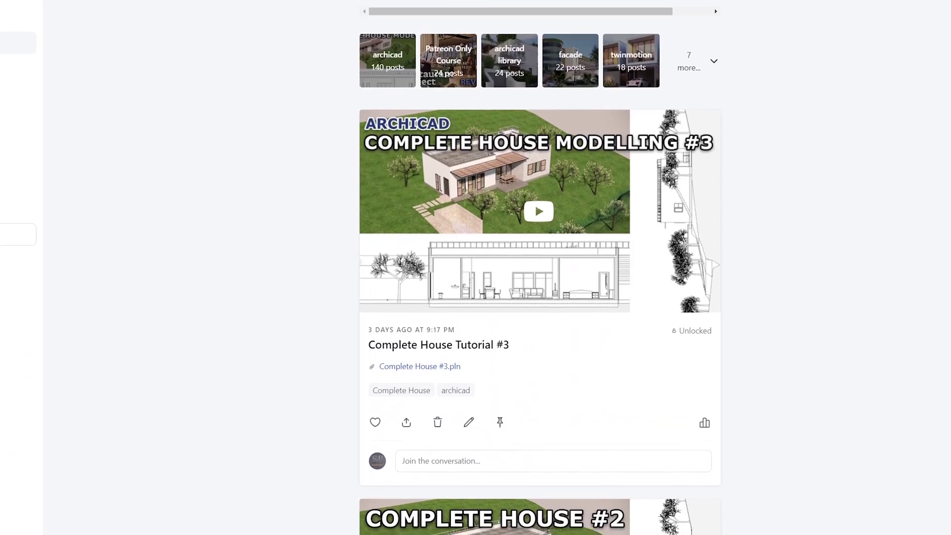
scroll(540, 267, "down", 5)
scroll(539, 267, "down", 6)
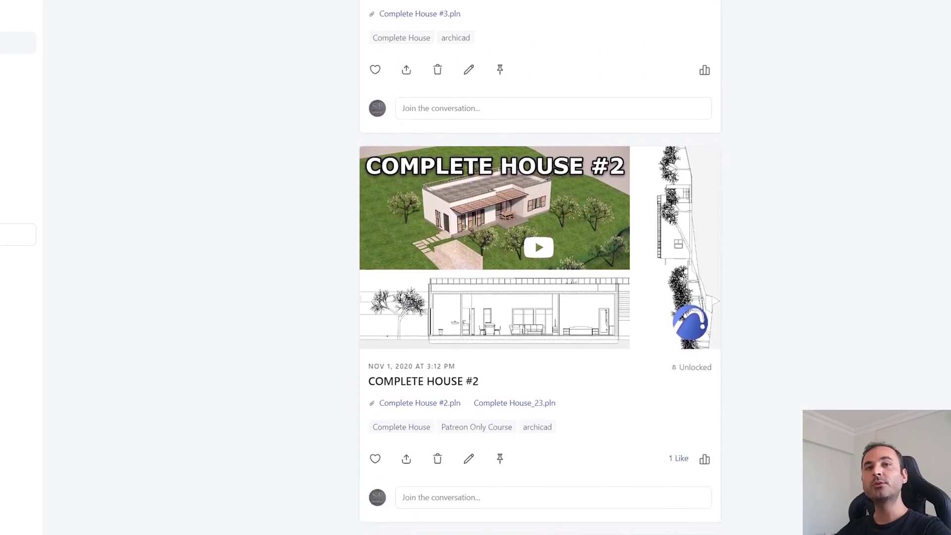
scroll(540, 268, "down", 5)
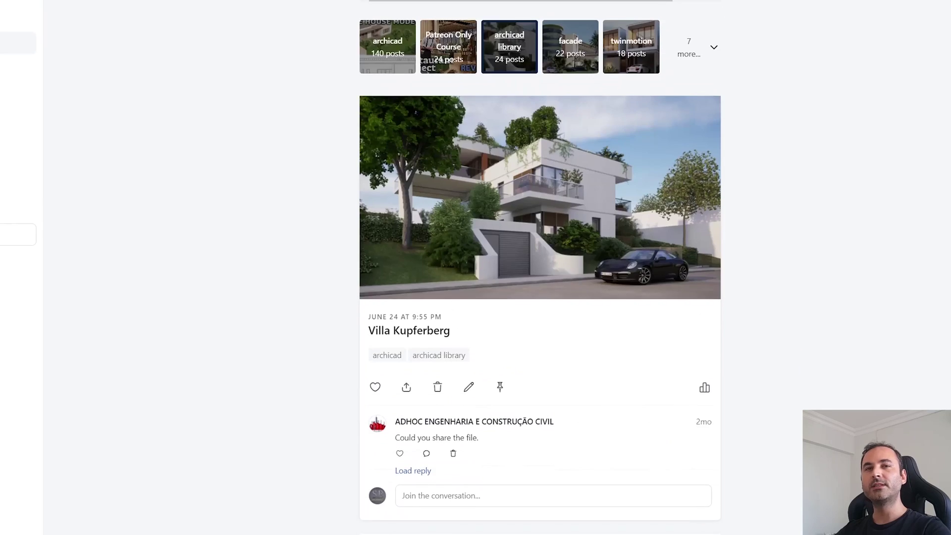
scroll(540, 267, "down", 6)
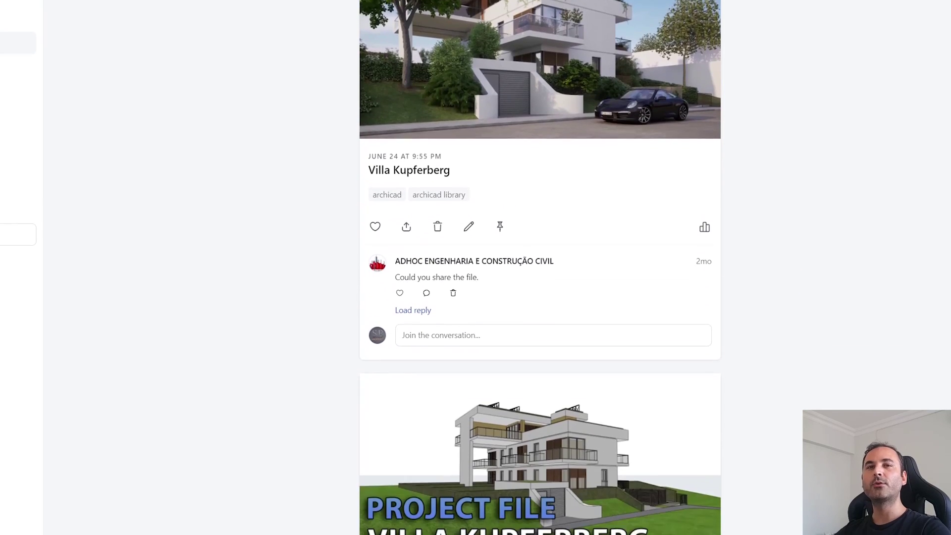
scroll(540, 267, "down", 10)
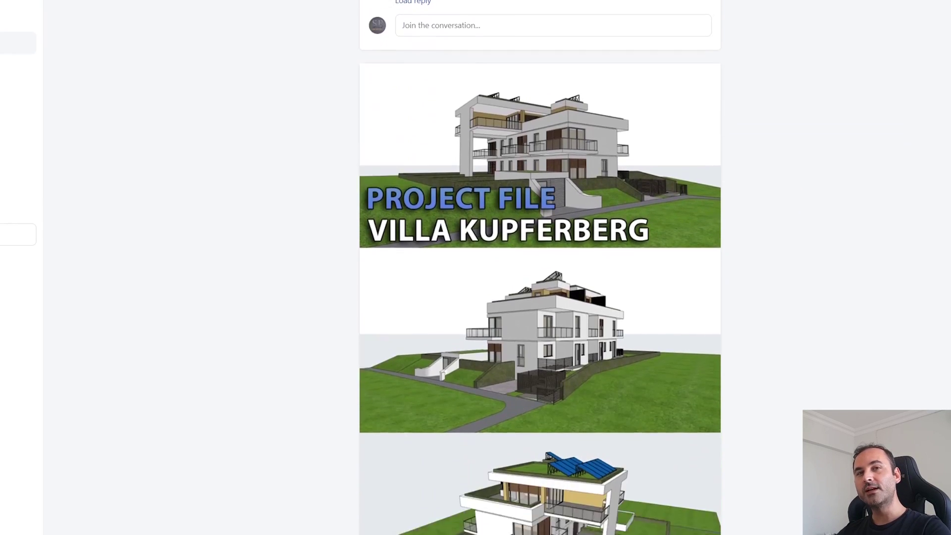
scroll(540, 268, "down", 11)
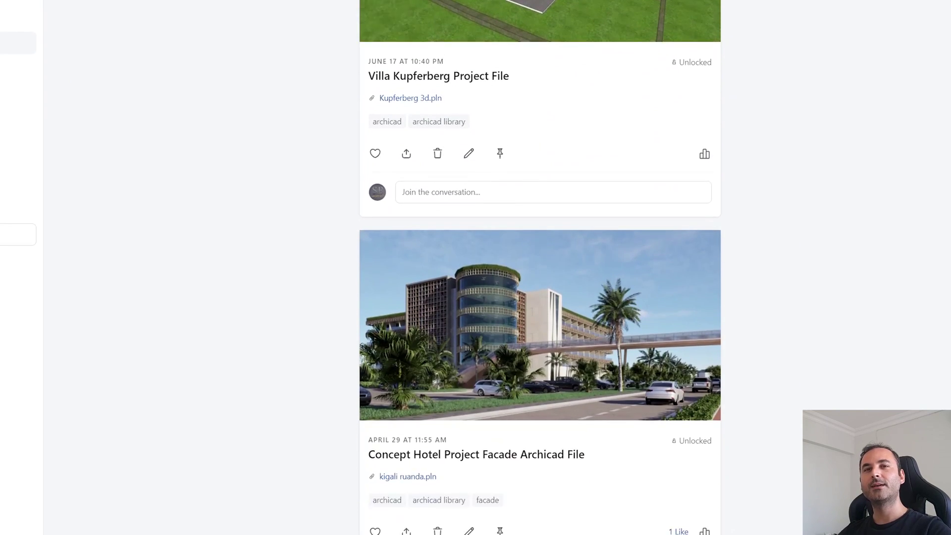